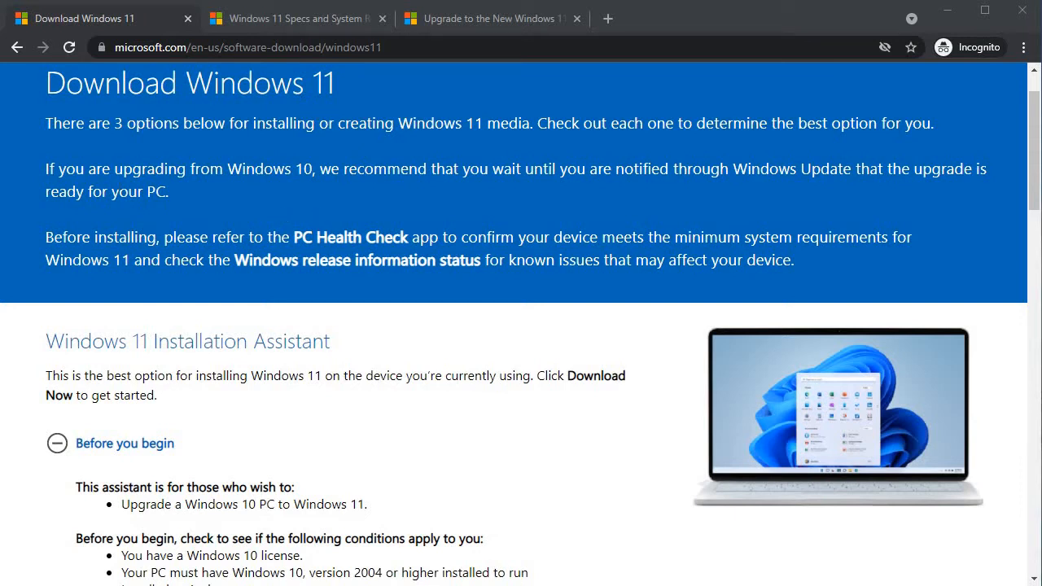
Step: Highlight the intro sentence about the three download options, then clear the selection
click(149, 140)
triple_click(165, 143)
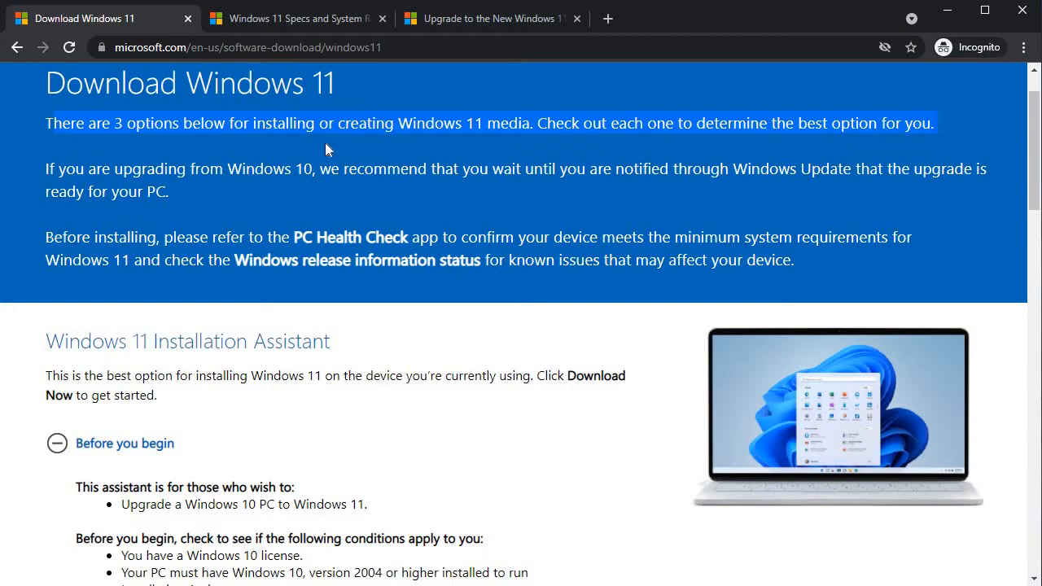
right_click(314, 77)
click(286, 233)
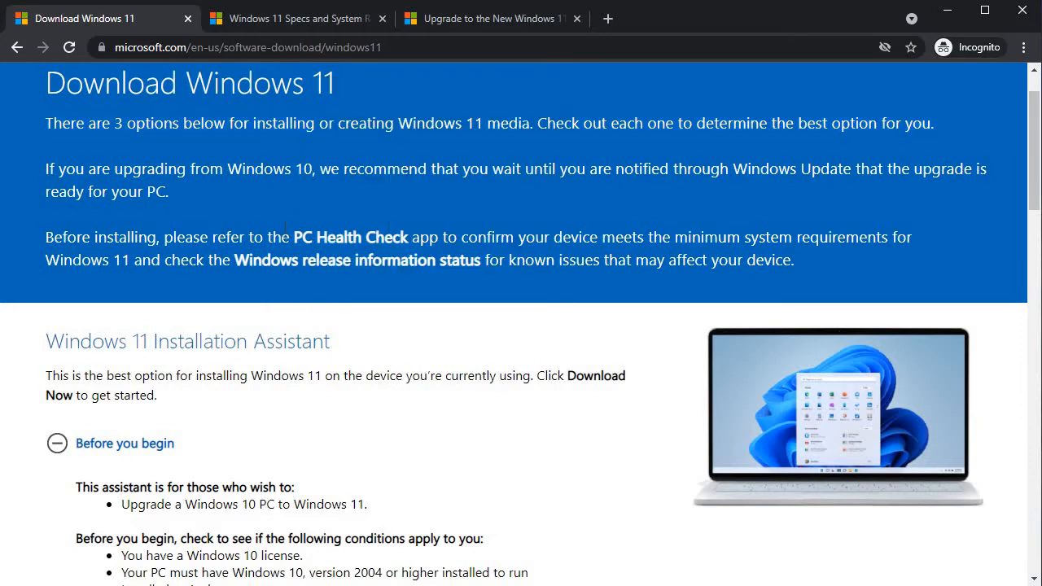
Step: Collapse the Windows 11 Installation Assistant's Before you begin notes
scroll(287, 233, down, 1)
scroll(286, 233, down, 1)
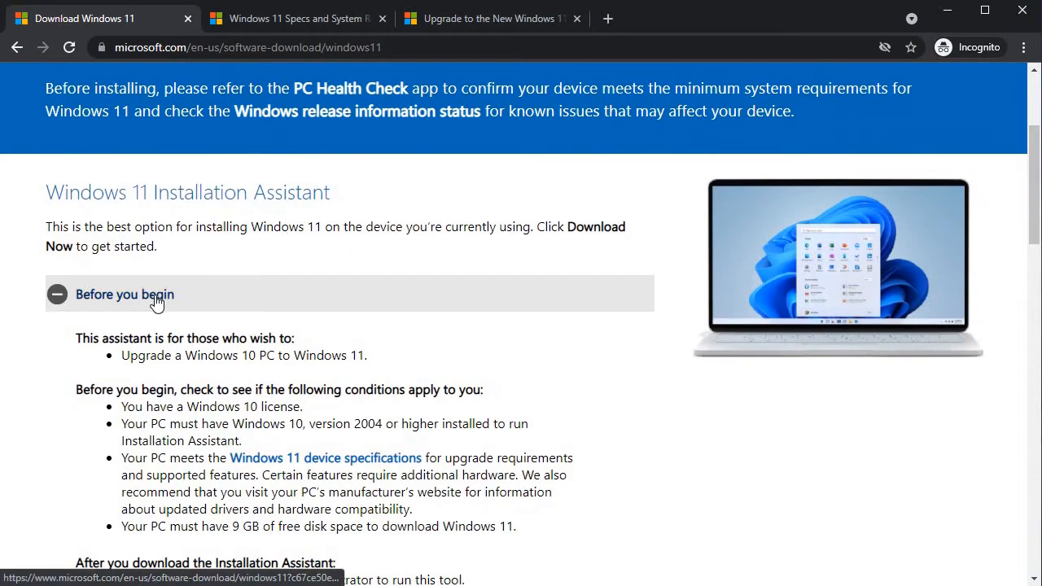
click(243, 283)
click(190, 301)
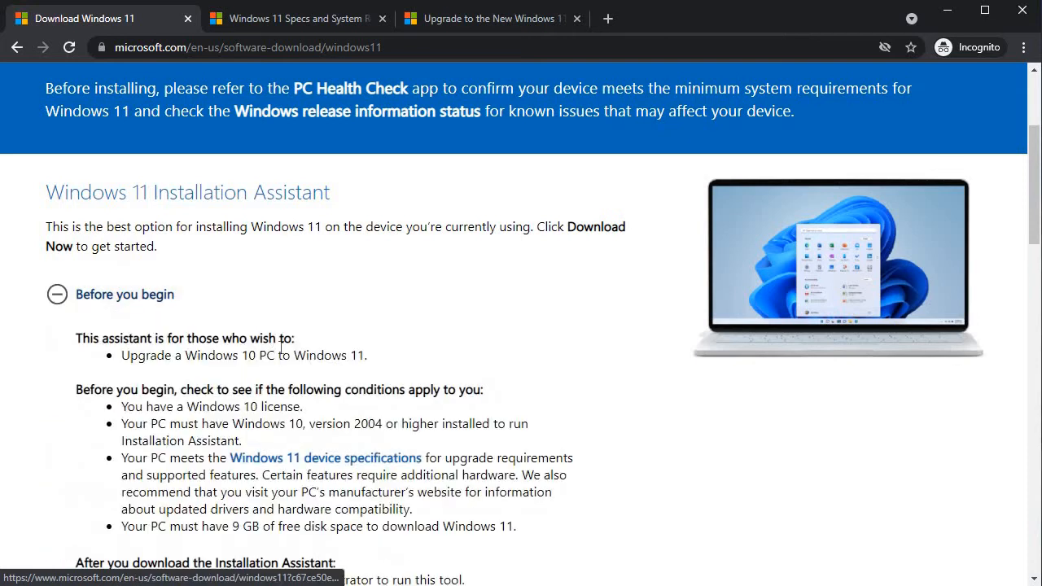
scroll(280, 349, down, 1)
scroll(281, 349, down, 1)
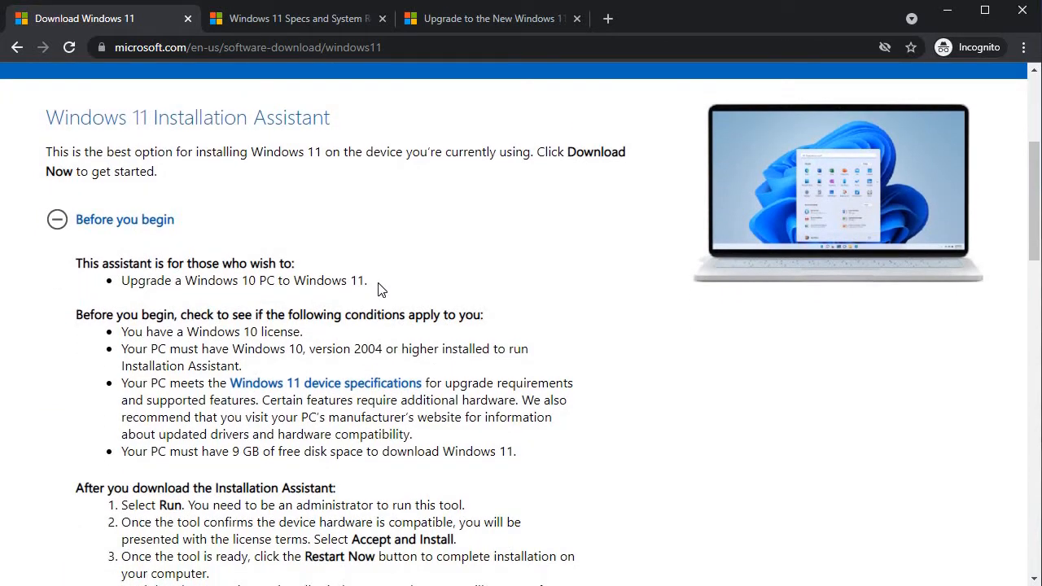
click(127, 222)
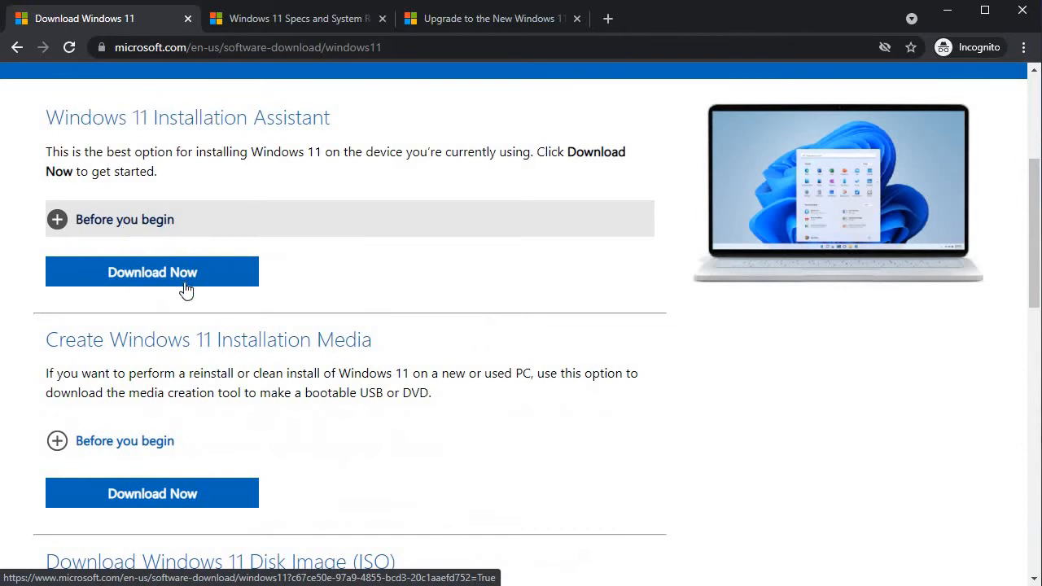
Step: Scroll down to the Create Windows 11 Installation Media section
scroll(173, 285, down, 1)
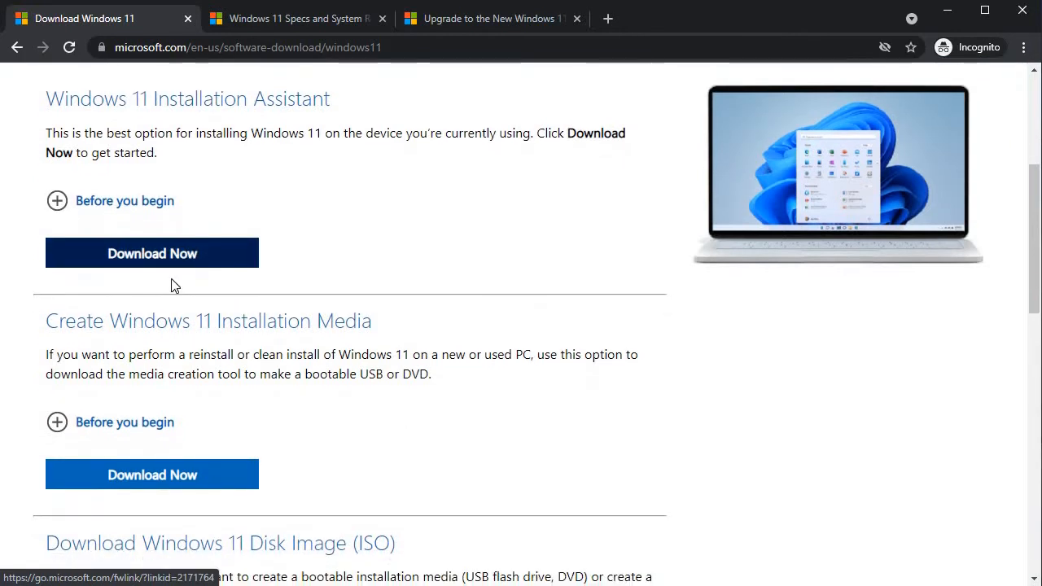
scroll(173, 284, down, 1)
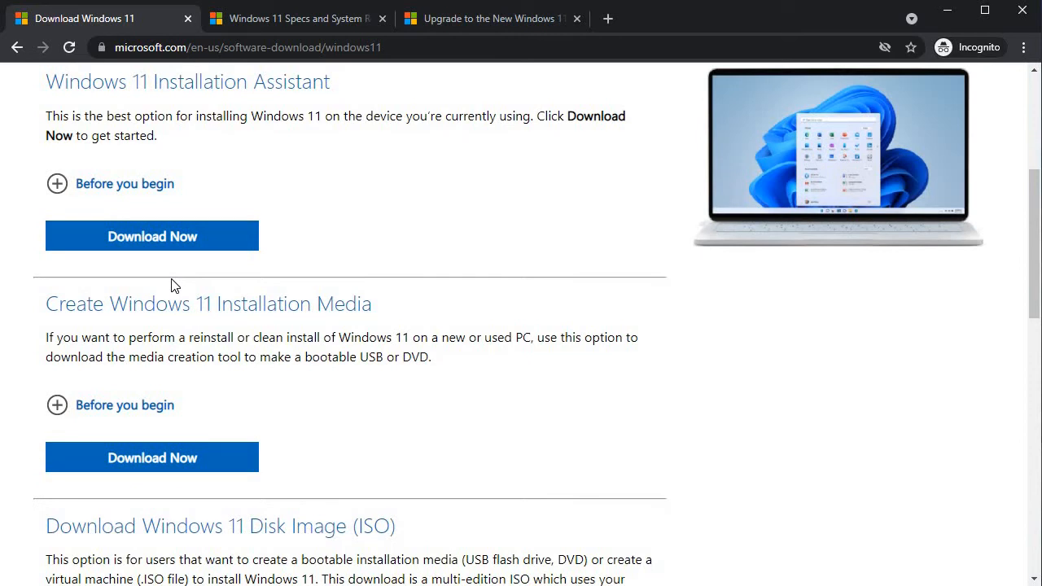
scroll(172, 285, down, 1)
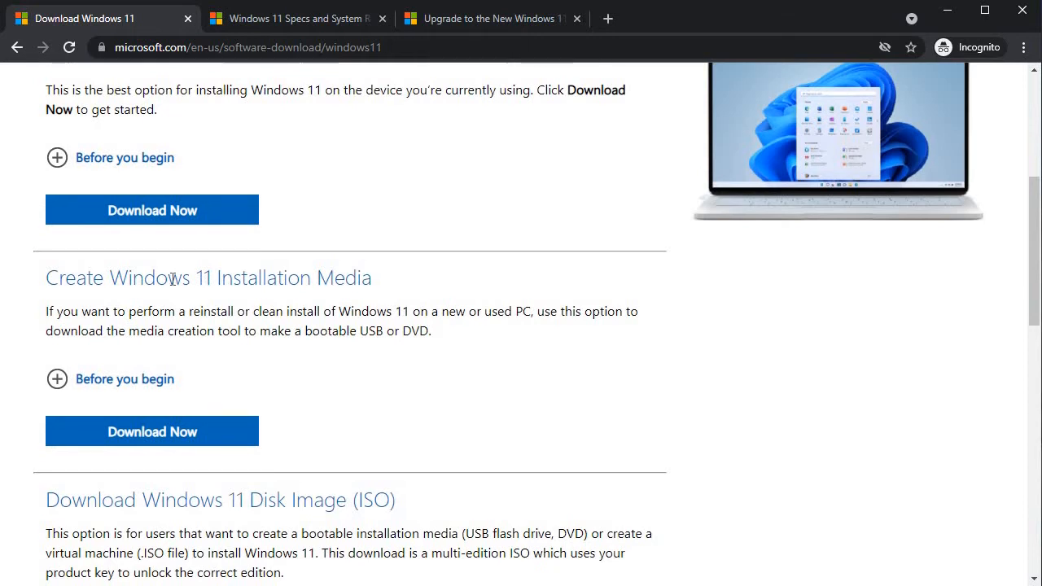
scroll(172, 278, down, 1)
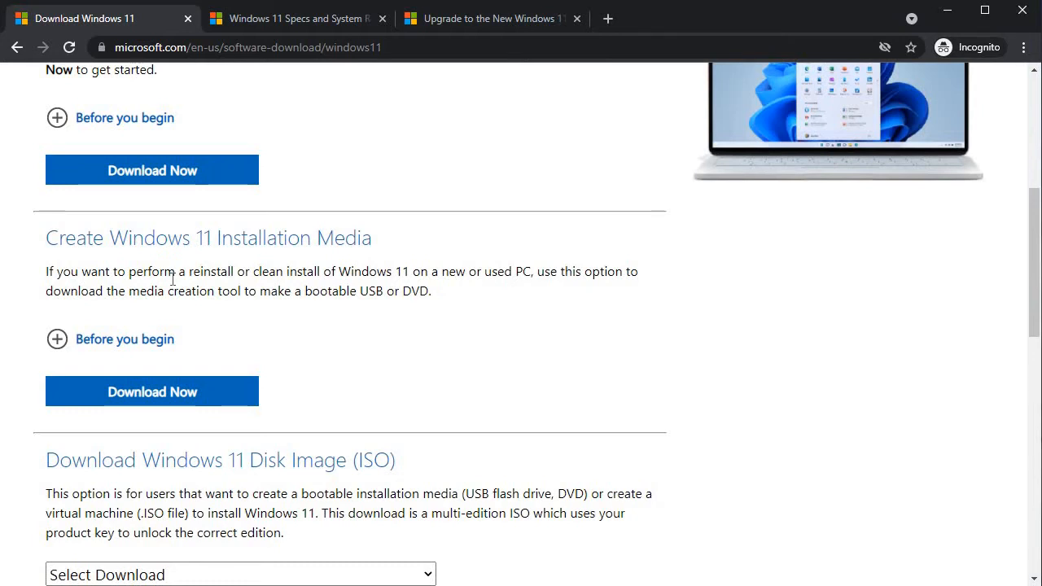
scroll(172, 279, down, 1)
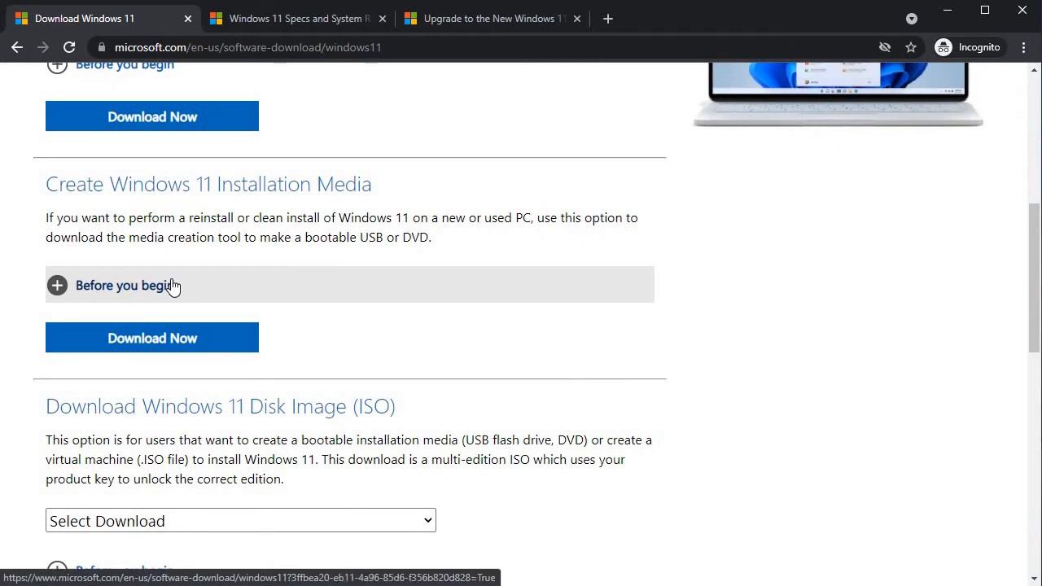
scroll(167, 277, down, 1)
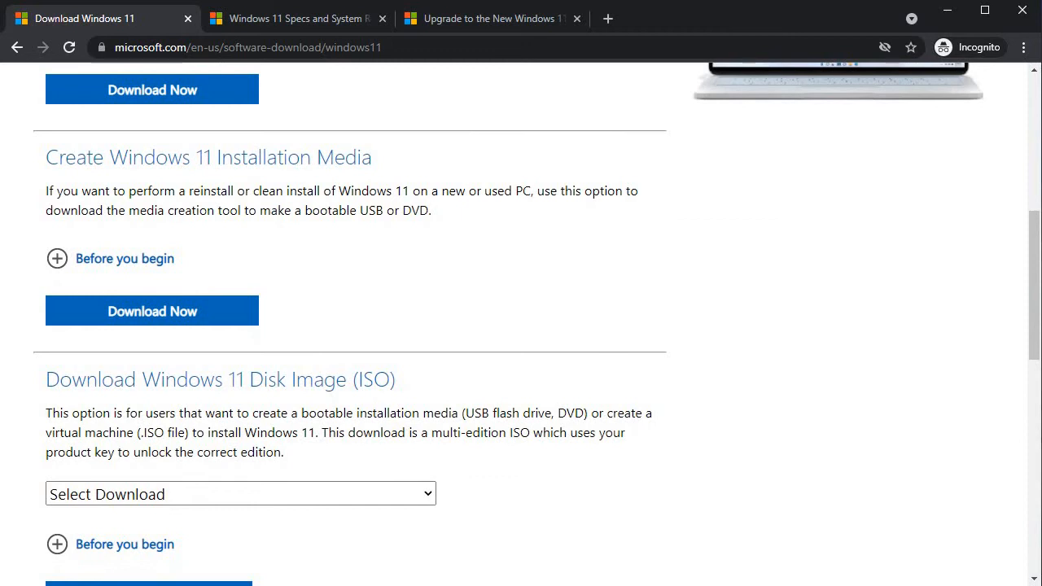
scroll(271, 205, down, 1)
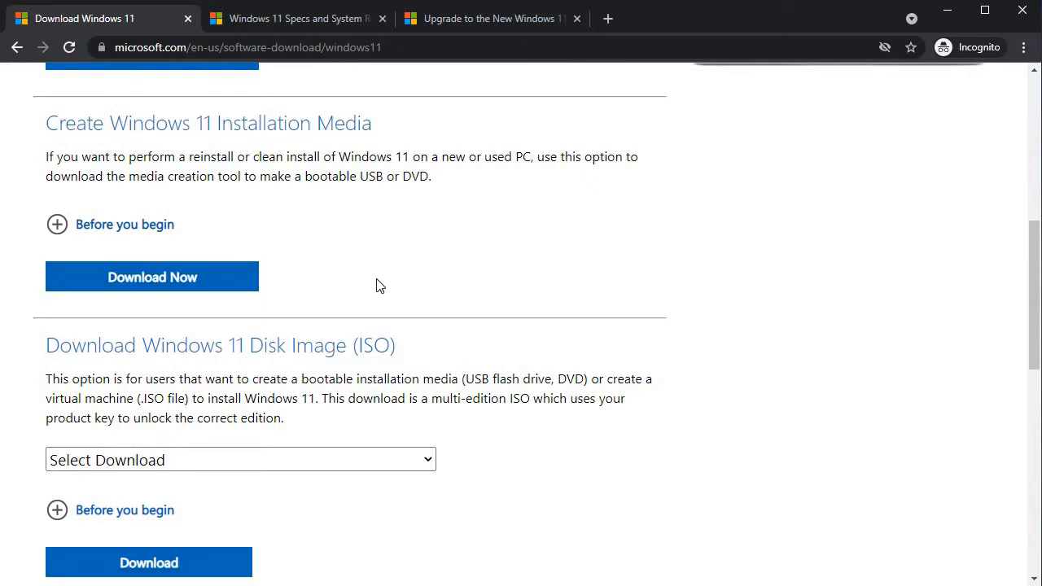
Step: Download the media creation tool and pick Windows 11 as the disk image edition
click(232, 285)
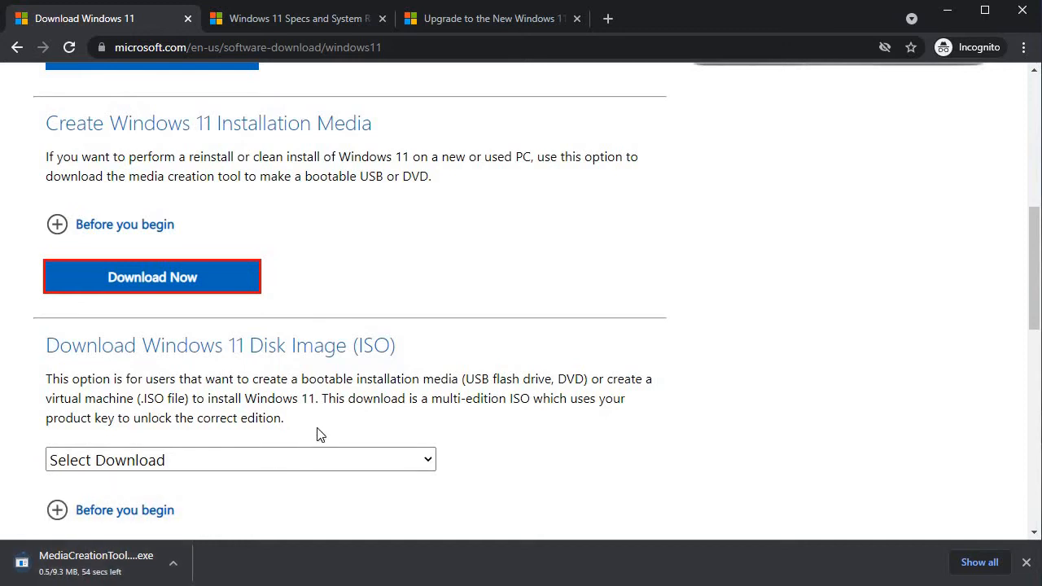
scroll(314, 374, down, 1)
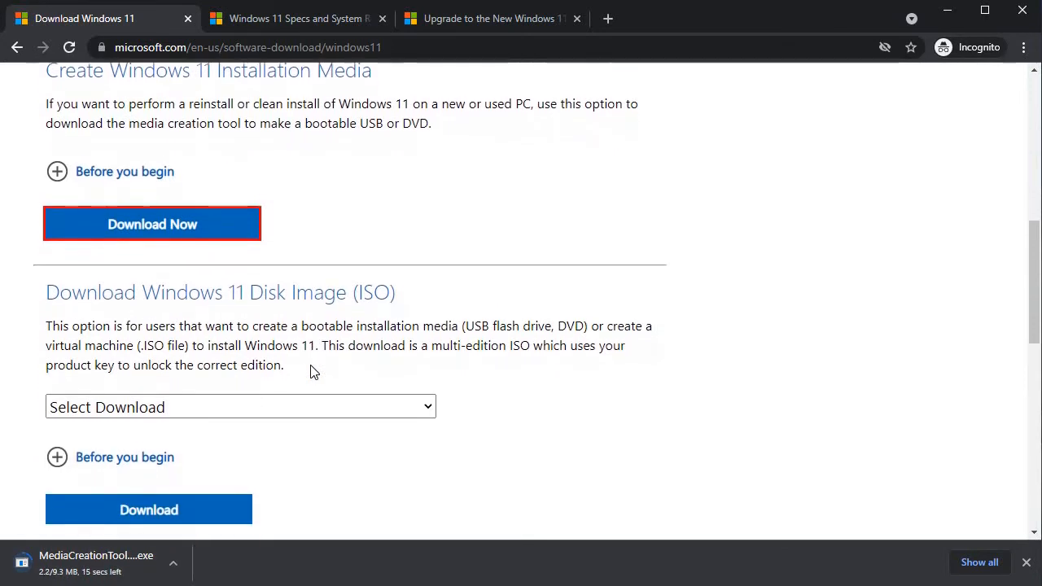
scroll(289, 309, down, 1)
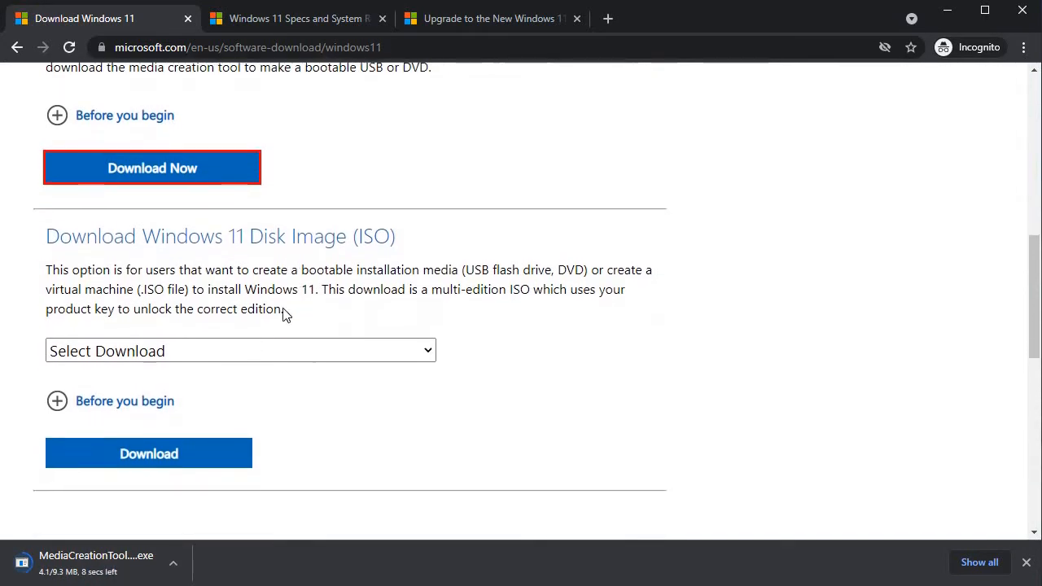
click(274, 350)
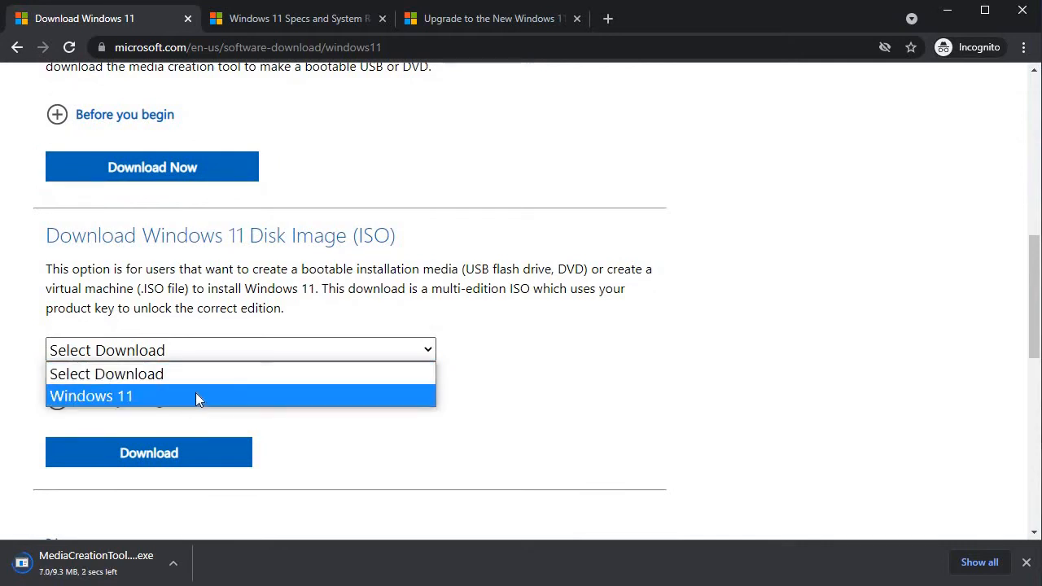
click(195, 396)
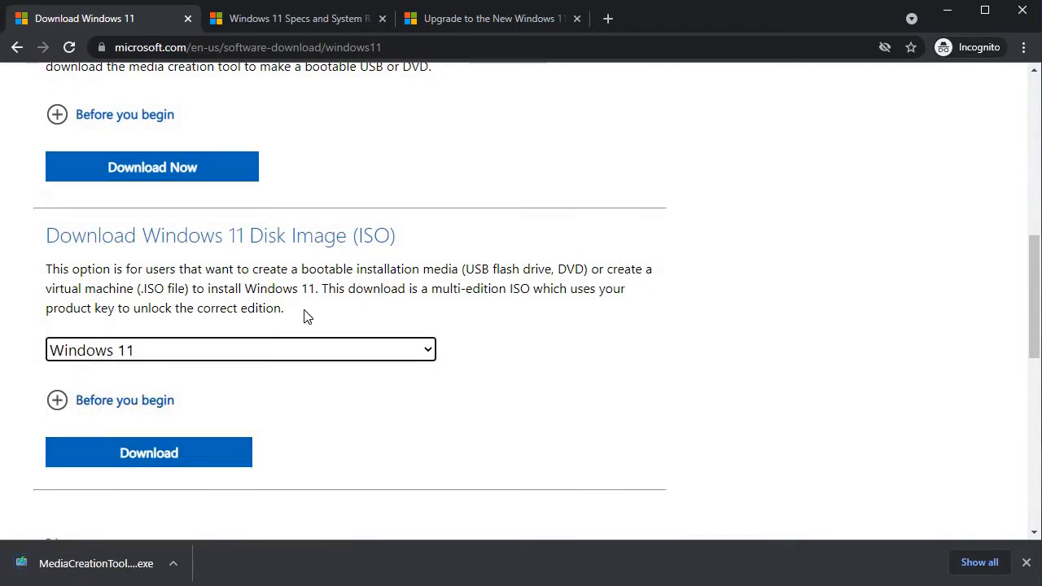
Step: Expand the Installation Assistant's Before you begin notes, then move to the Windows 11 specs page
scroll(306, 316, up, 9)
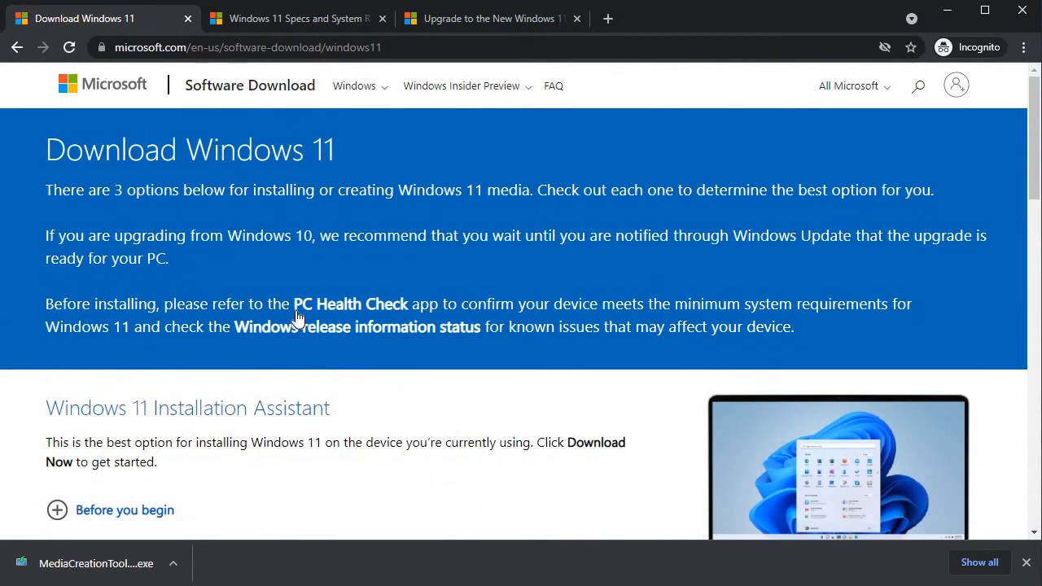
scroll(274, 325, down, 2)
click(274, 18)
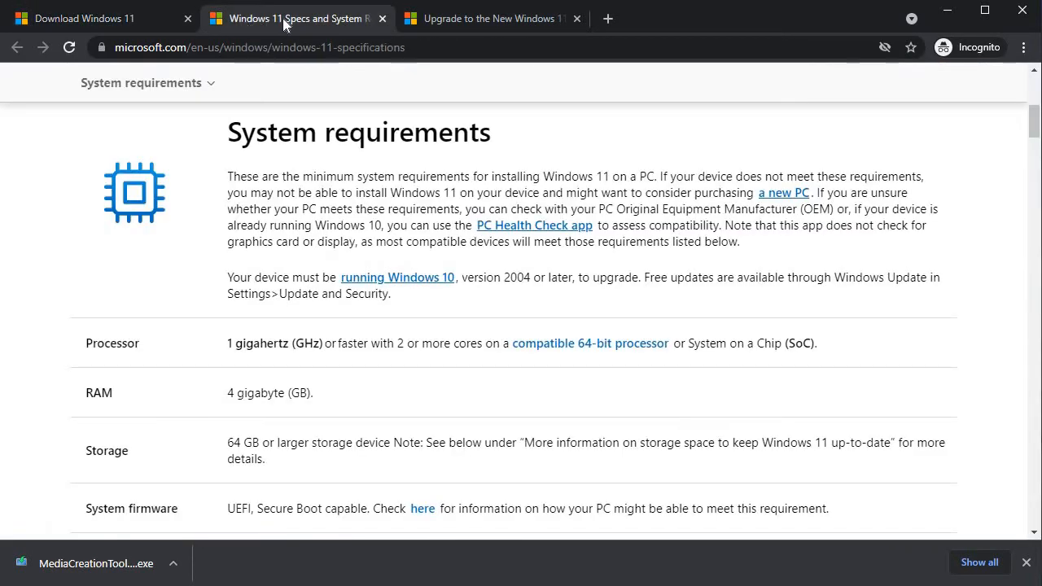
click(141, 13)
scroll(207, 168, down, 2)
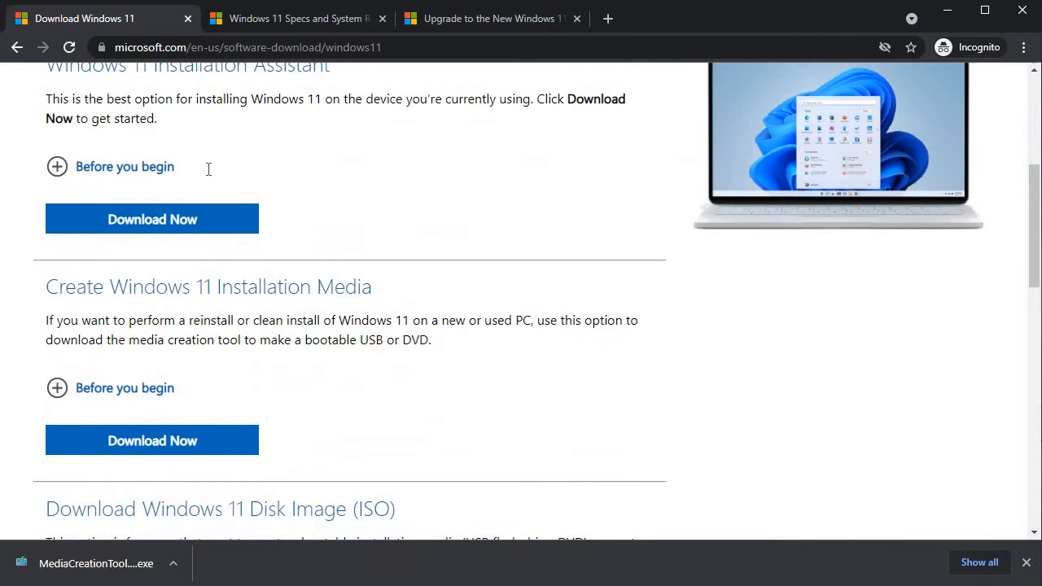
click(147, 166)
scroll(204, 198, down, 1)
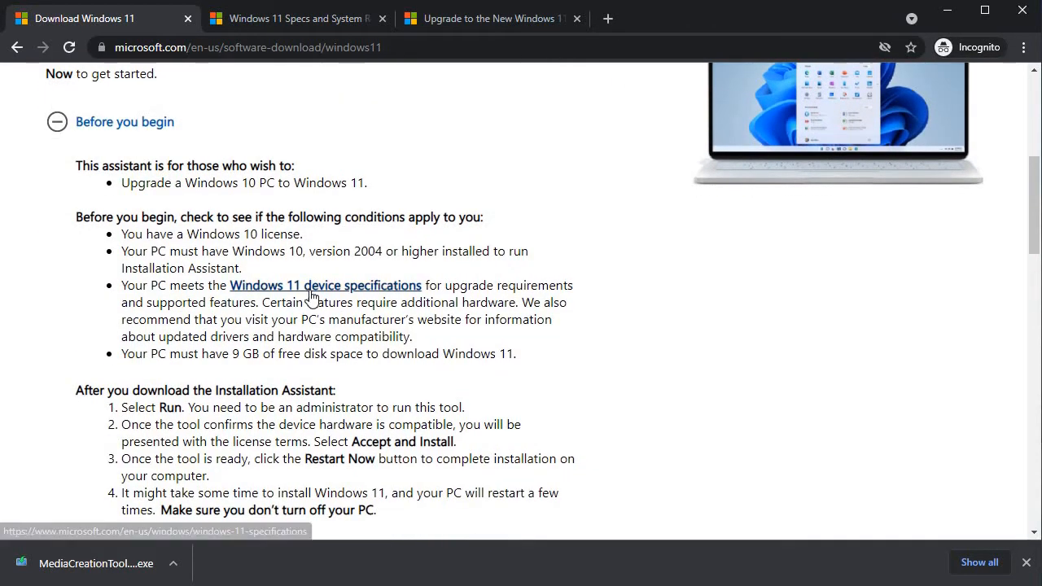
click(304, 16)
Step: Highlight the 1 GHz processor, 4 GB RAM, 64 GB storage and UEFI Secure Boot requirements
scroll(314, 203, up, 4)
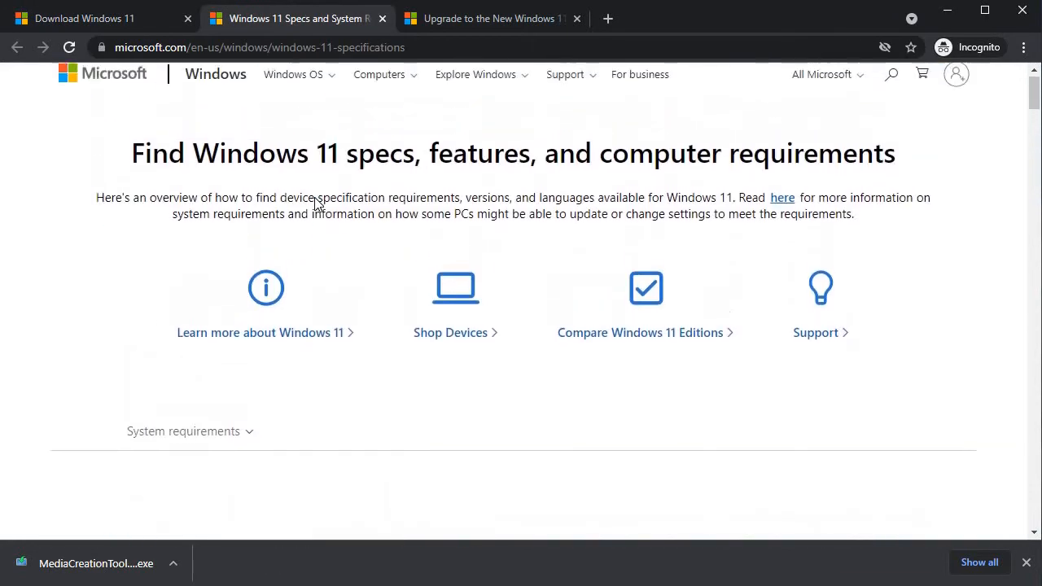
scroll(314, 203, down, 5)
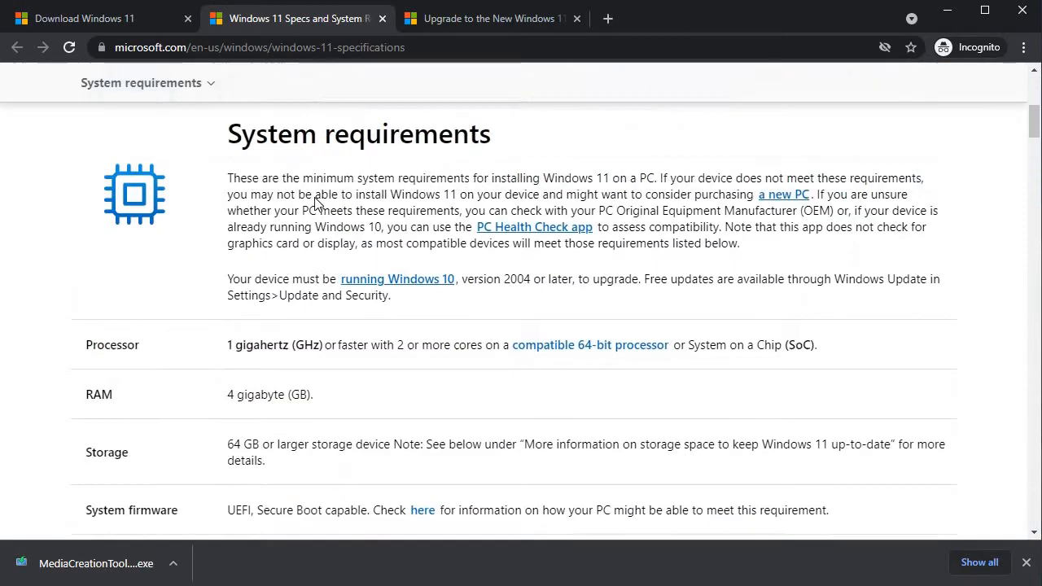
scroll(315, 203, up, 1)
scroll(301, 212, down, 2)
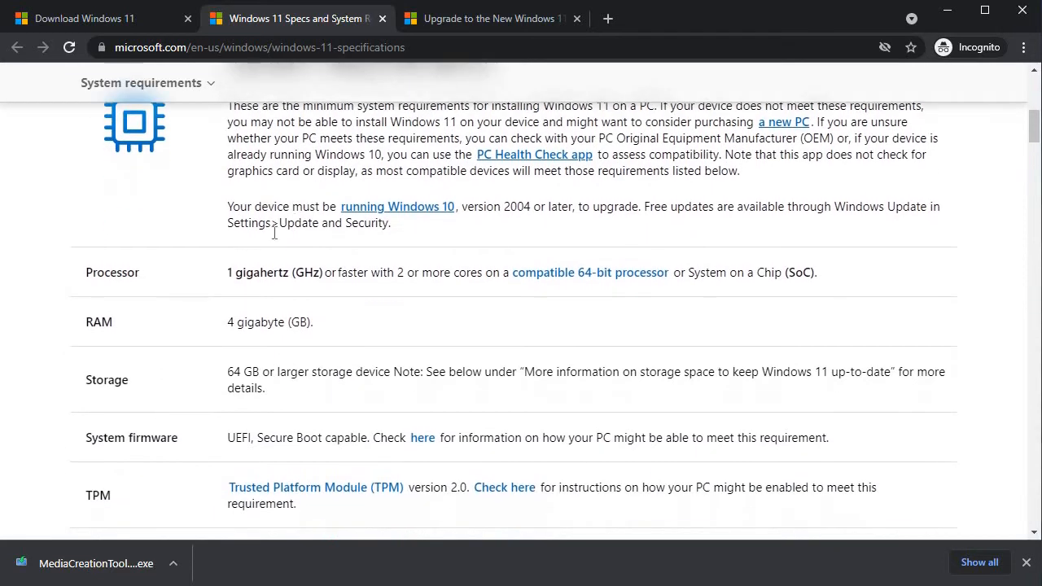
drag(227, 272, 293, 272)
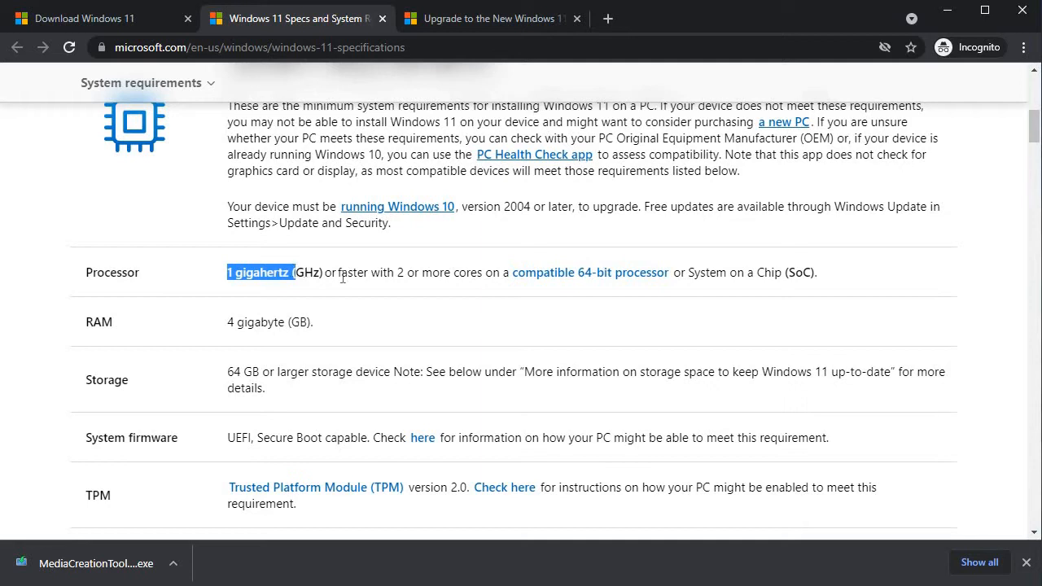
click(406, 273)
drag(420, 273, 371, 272)
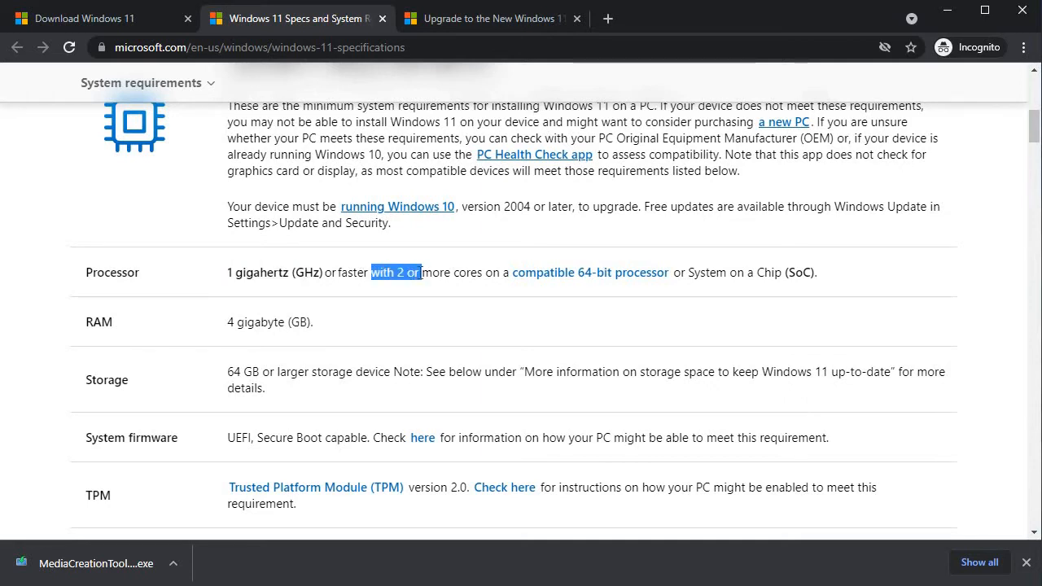
scroll(310, 259, down, 2)
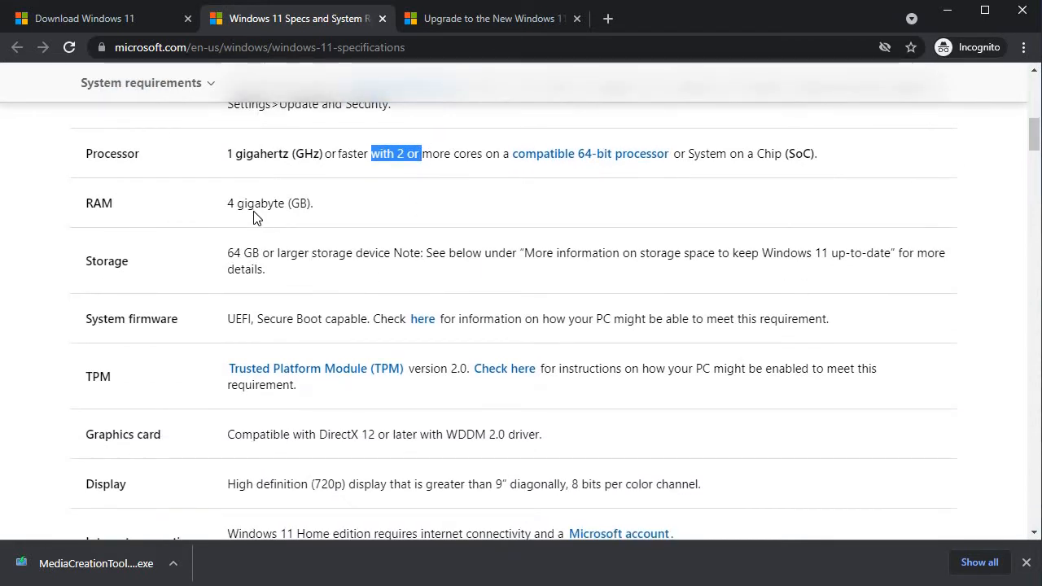
drag(244, 203, 278, 203)
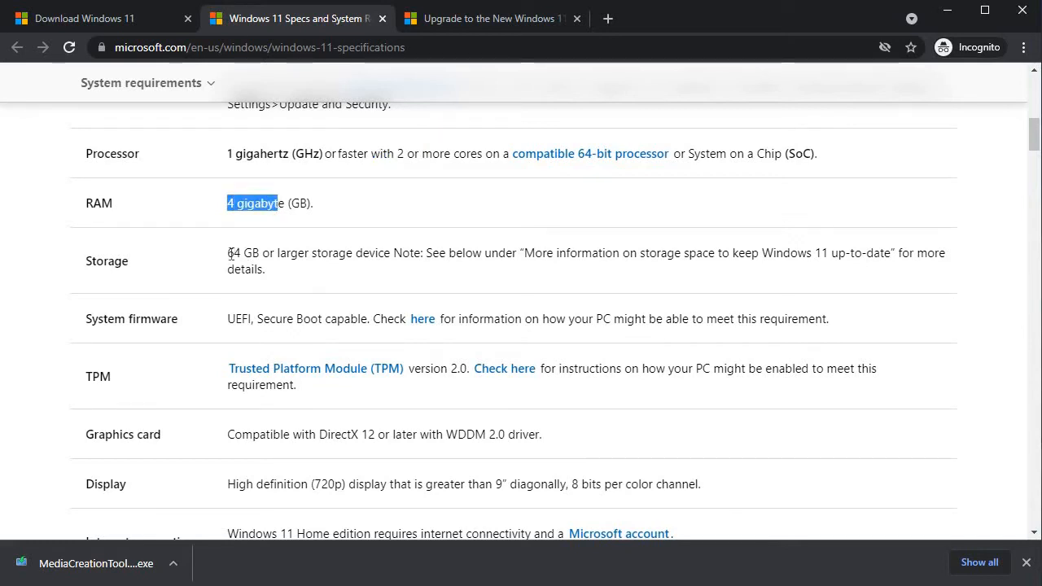
drag(228, 252, 288, 252)
click(250, 320)
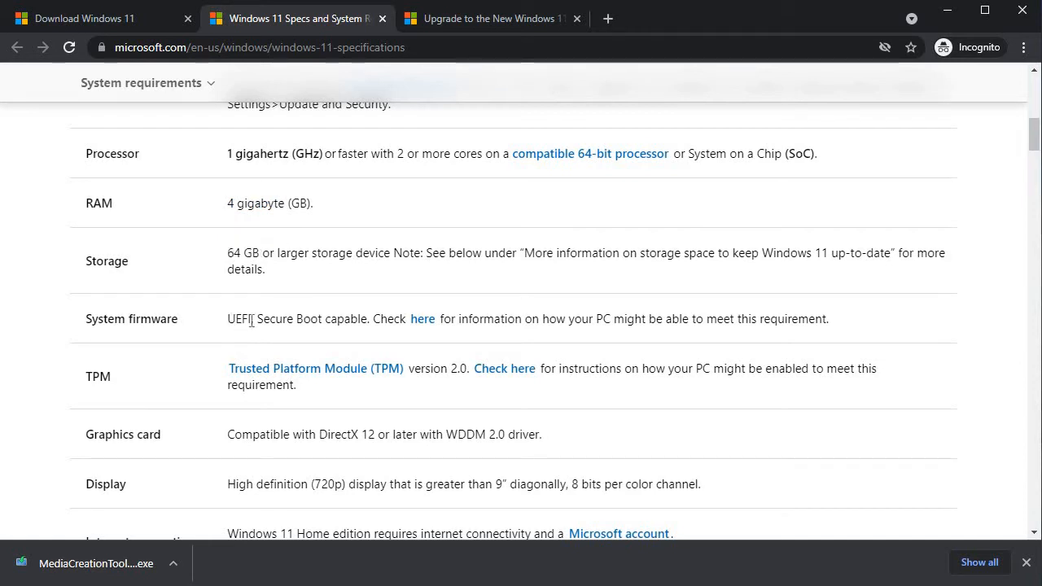
drag(250, 320, 313, 320)
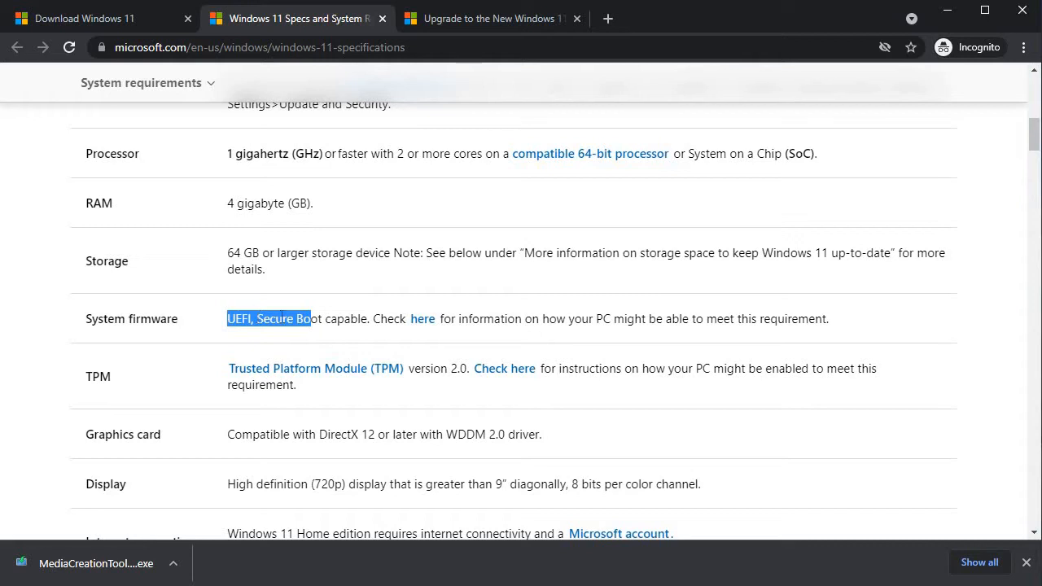
click(294, 319)
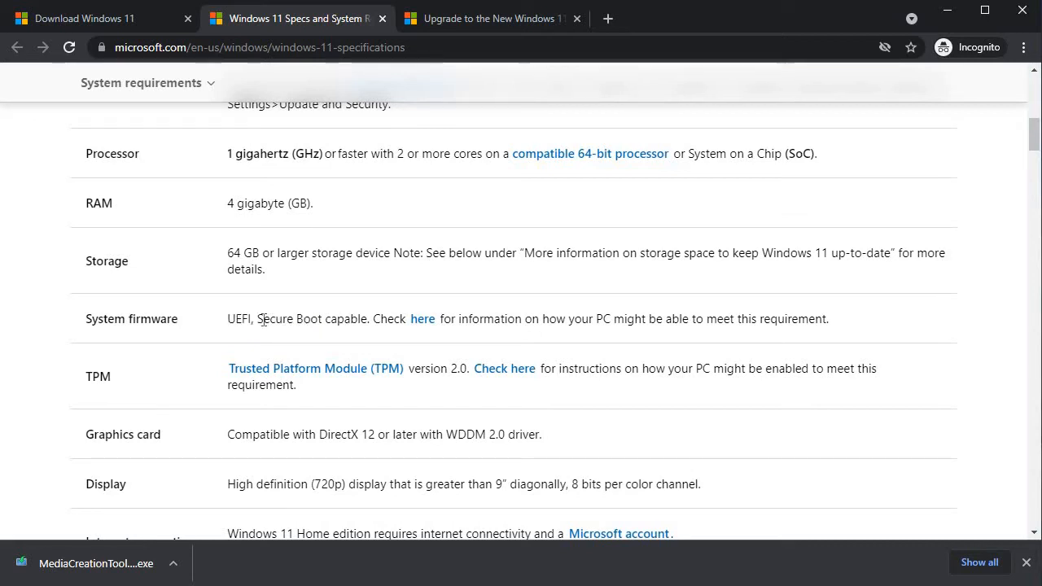
Step: Highlight the DirectX 12 graphics and 720p display requirements
scroll(264, 319, down, 1)
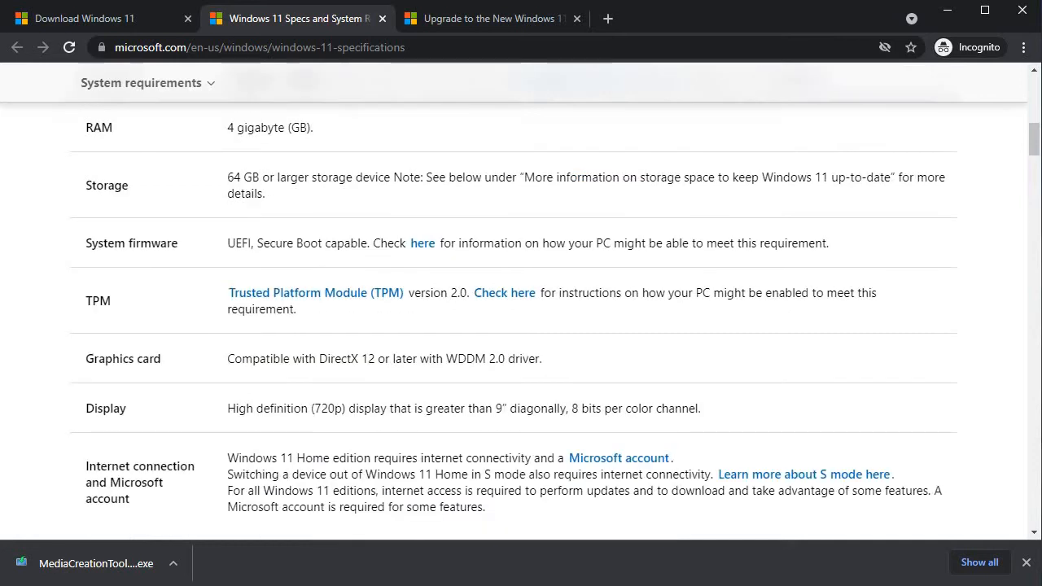
scroll(263, 323, down, 1)
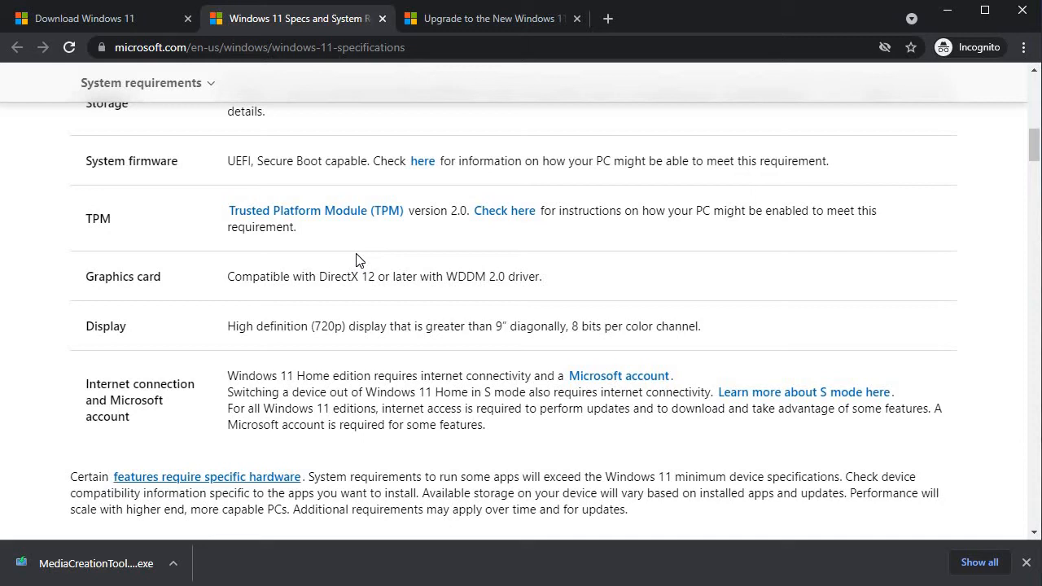
scroll(359, 259, down, 1)
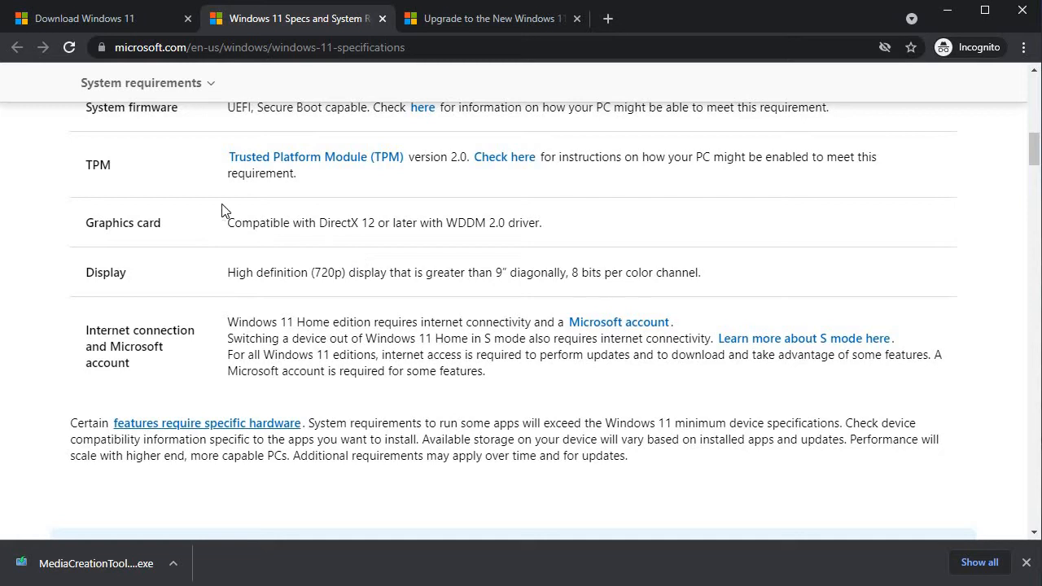
scroll(281, 228, down, 1)
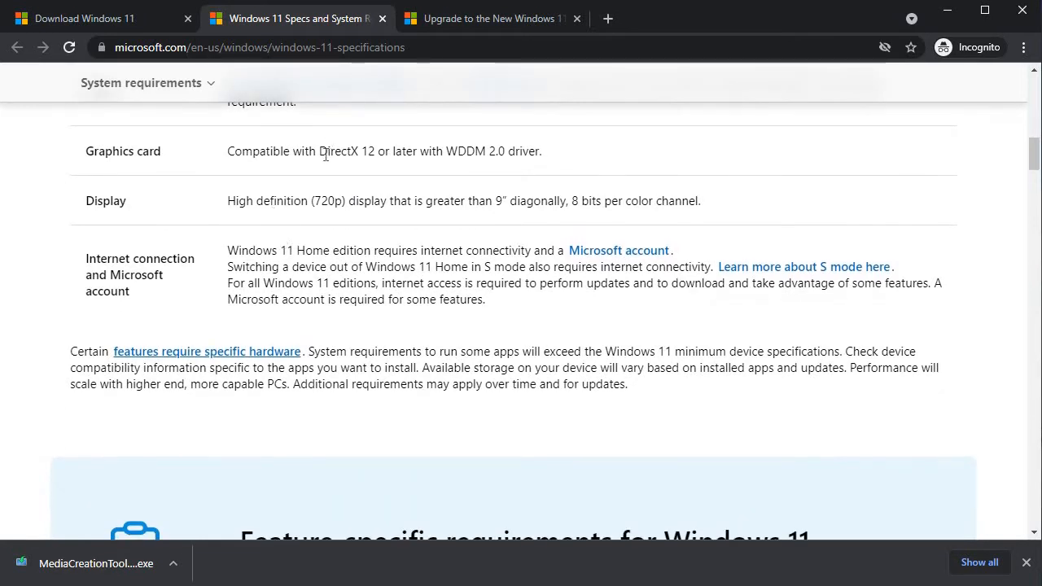
drag(326, 155, 376, 153)
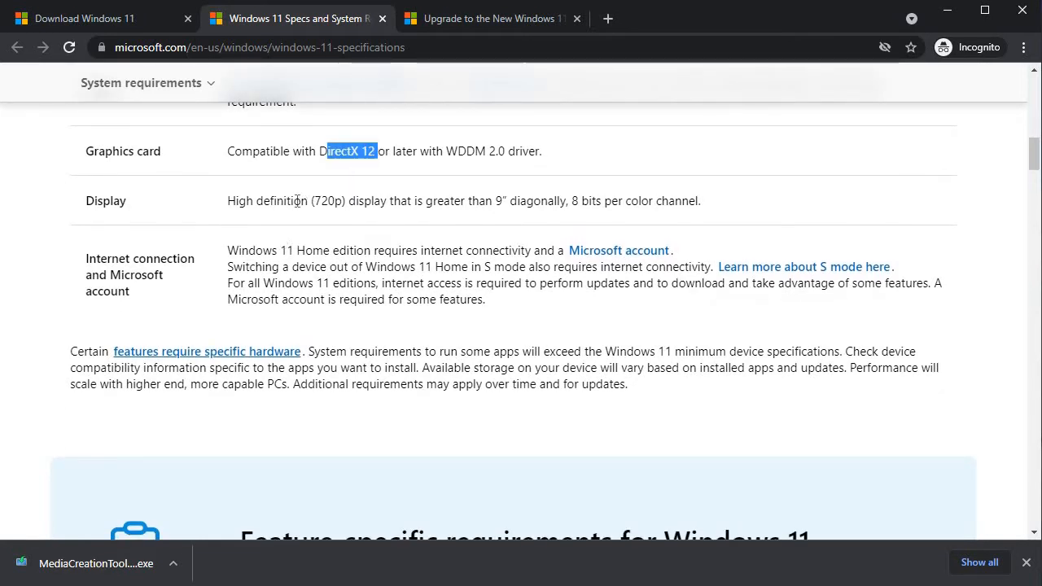
drag(283, 200, 368, 196)
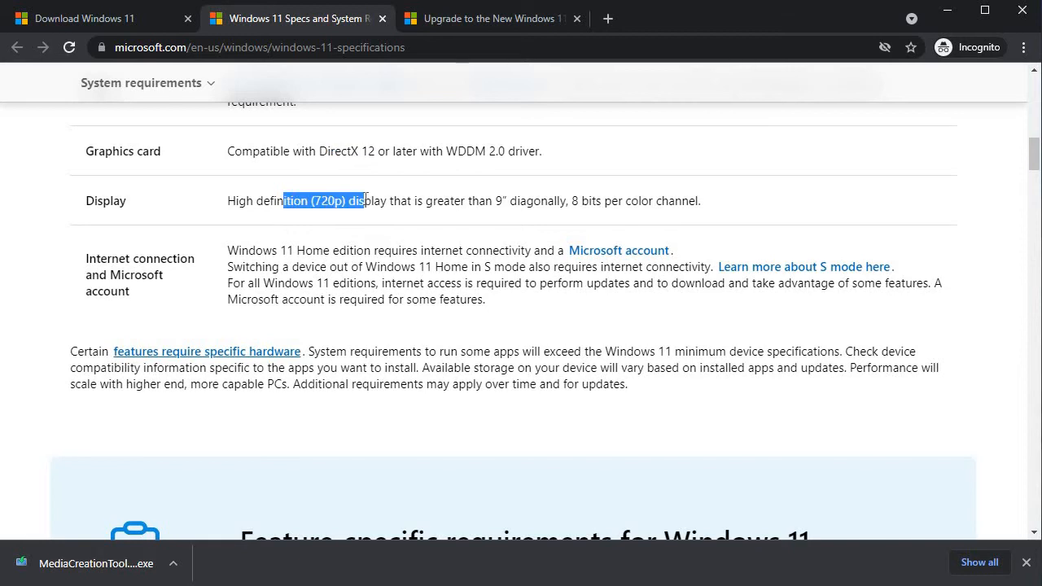
Step: Scroll down to the Check for compatibility section offering the PC Health Check app
scroll(364, 202, down, 2)
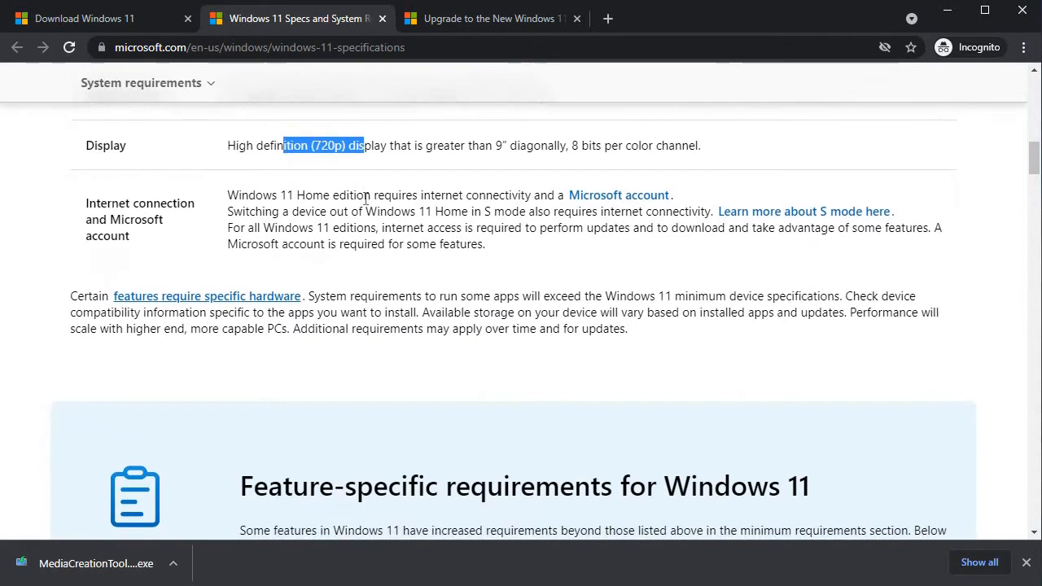
scroll(365, 204, up, 5)
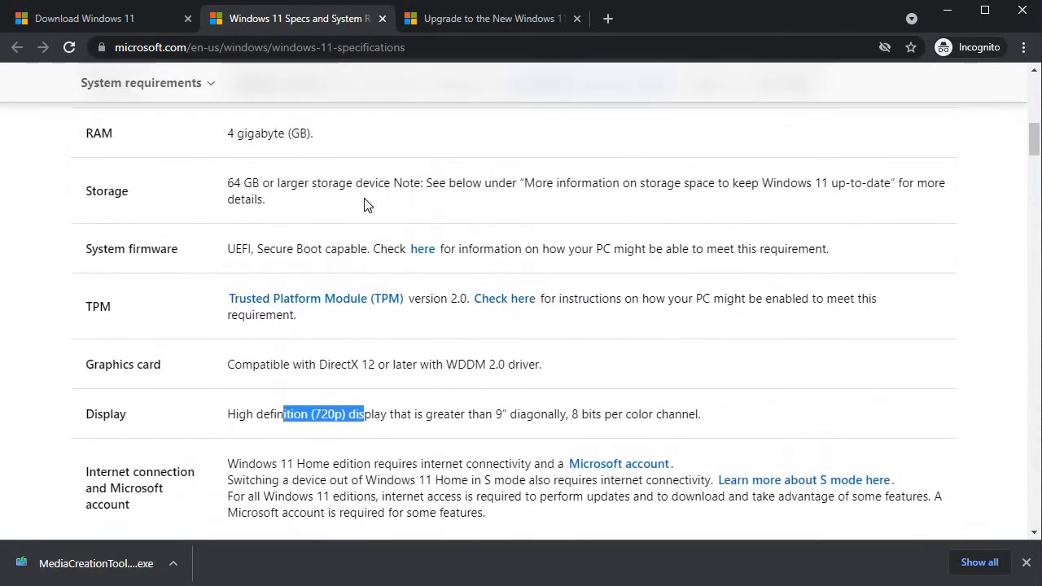
scroll(365, 203, down, 5)
scroll(364, 204, down, 4)
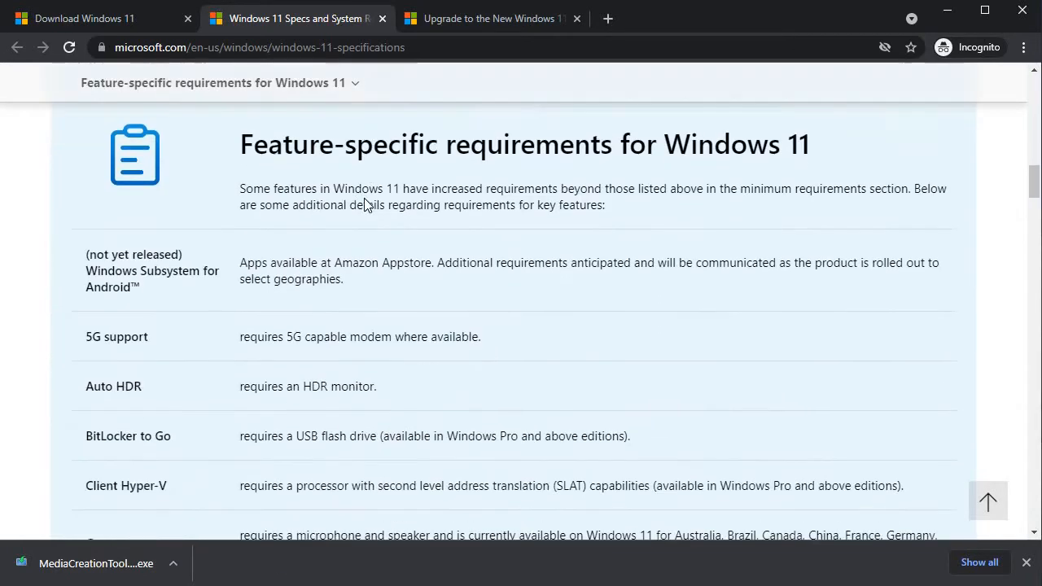
scroll(330, 311, down, 10)
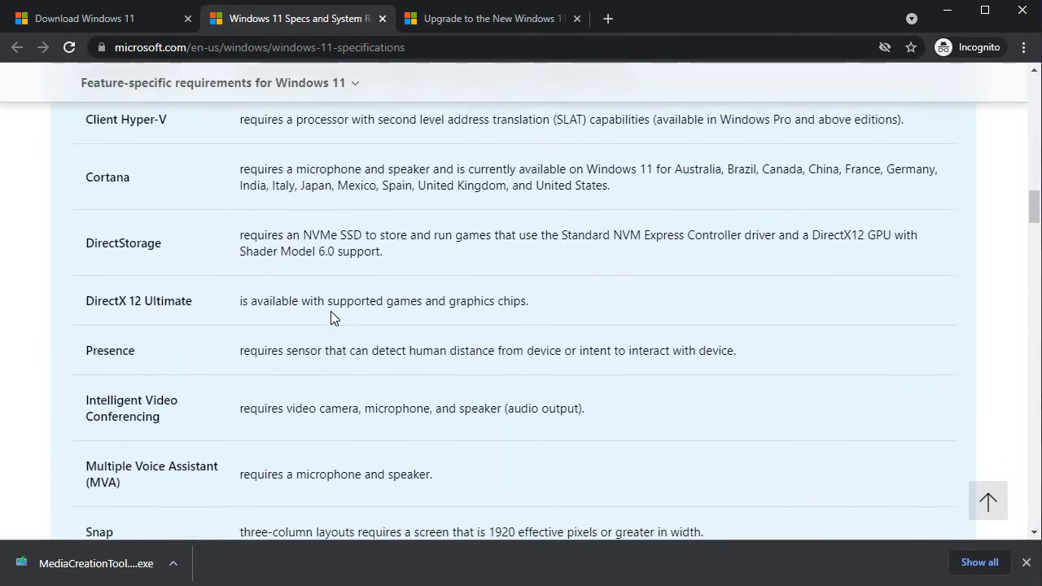
scroll(331, 311, down, 2)
scroll(331, 311, up, 11)
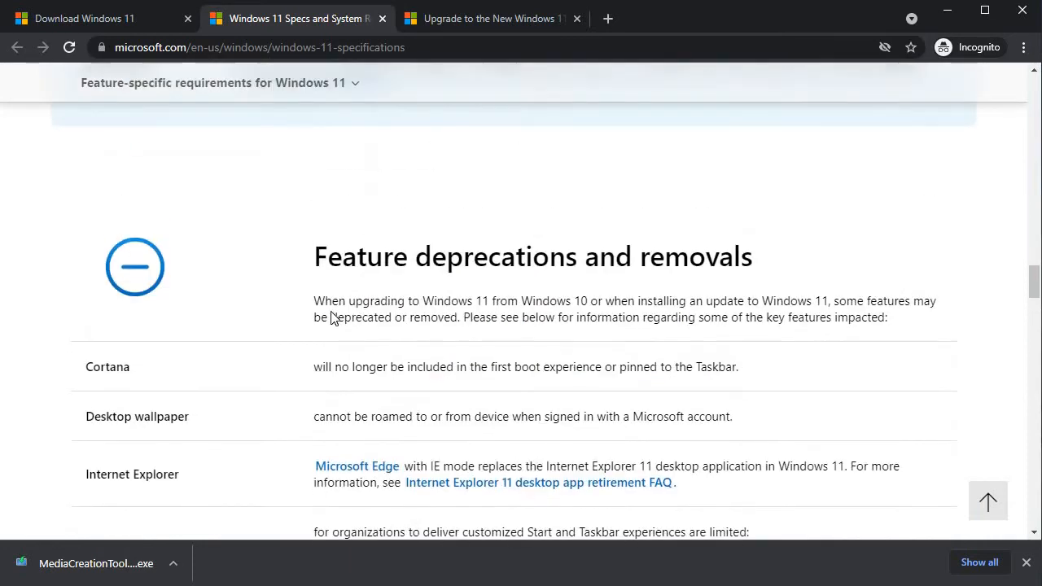
scroll(331, 313, down, 12)
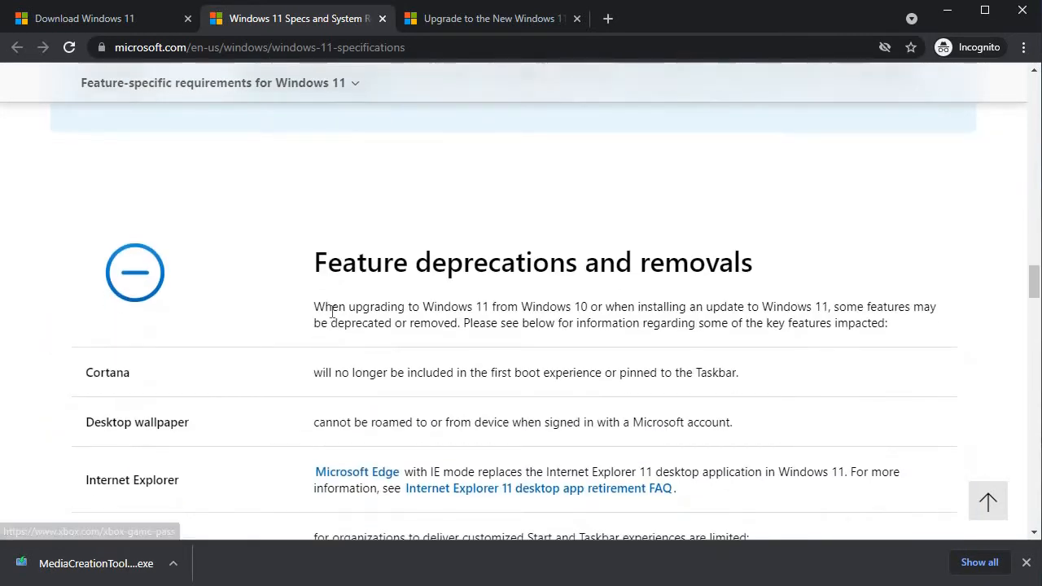
scroll(331, 312, down, 15)
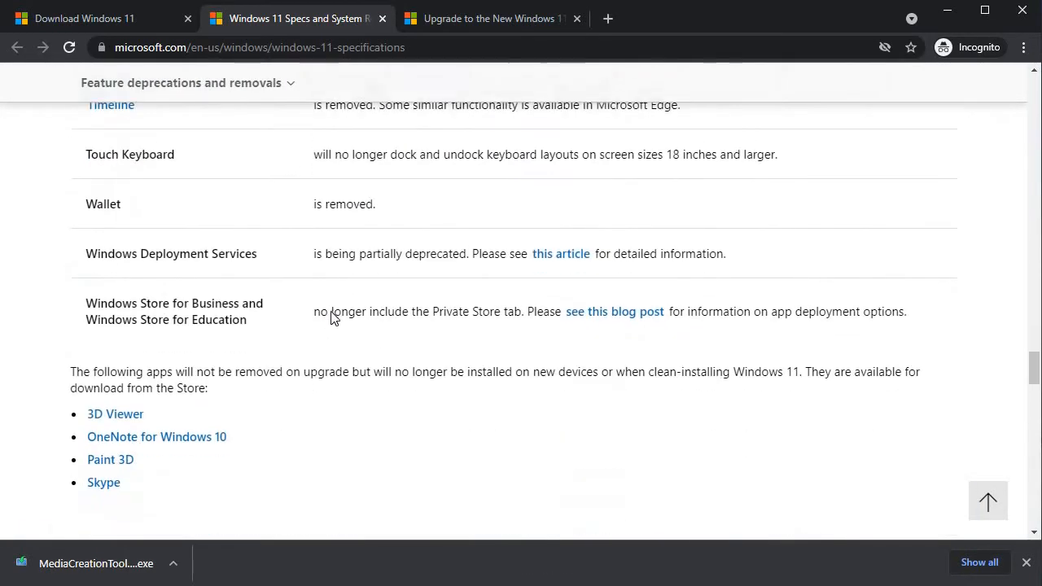
scroll(330, 317, down, 9)
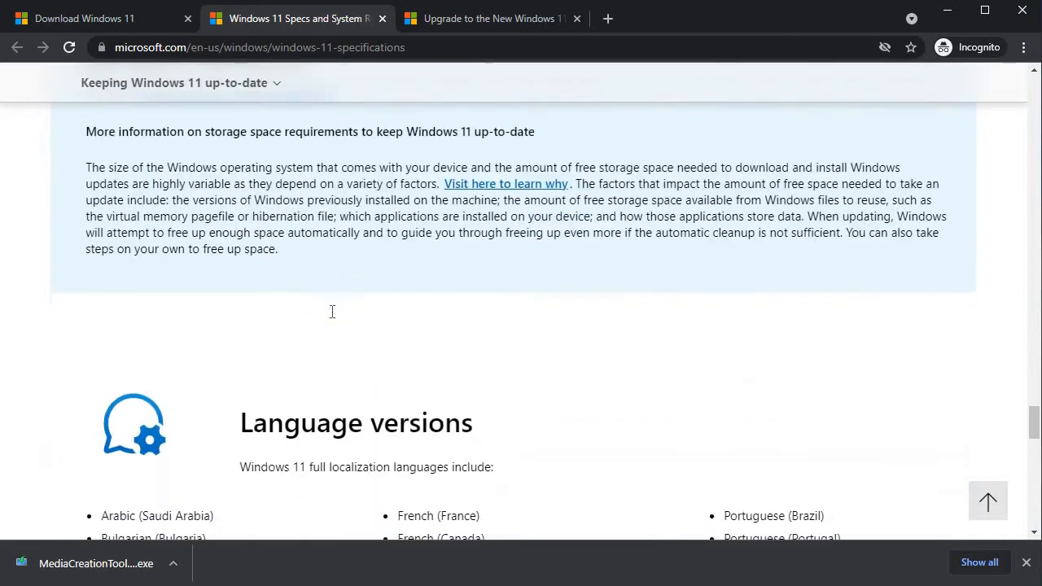
scroll(332, 319, down, 6)
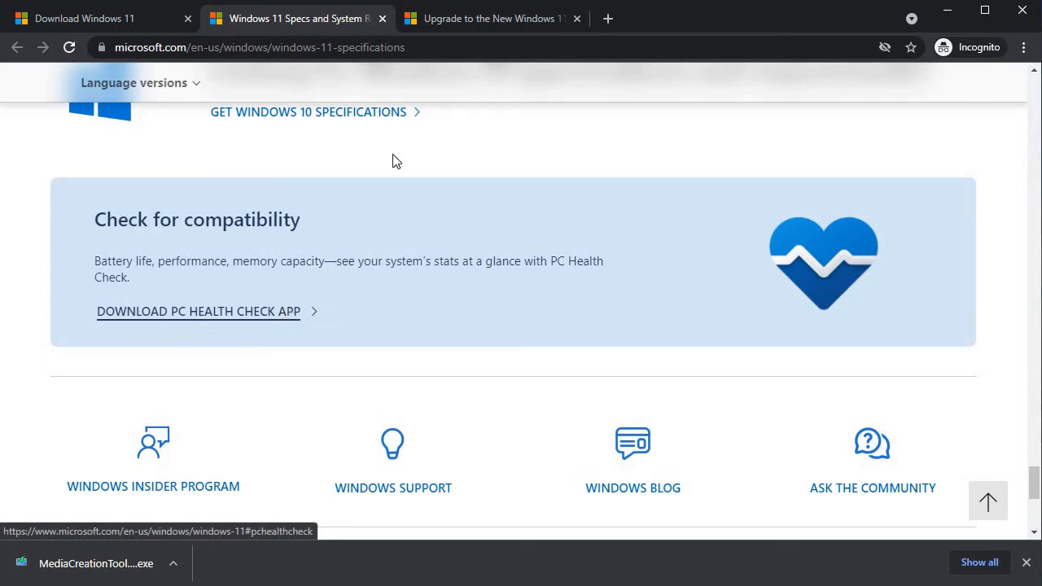
click(461, 22)
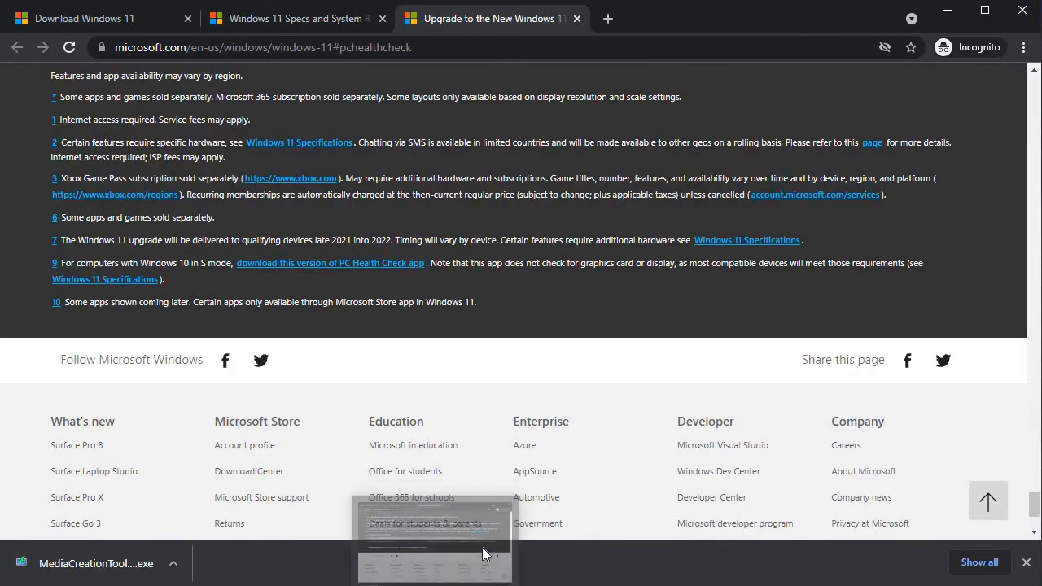
scroll(570, 402, up, 6)
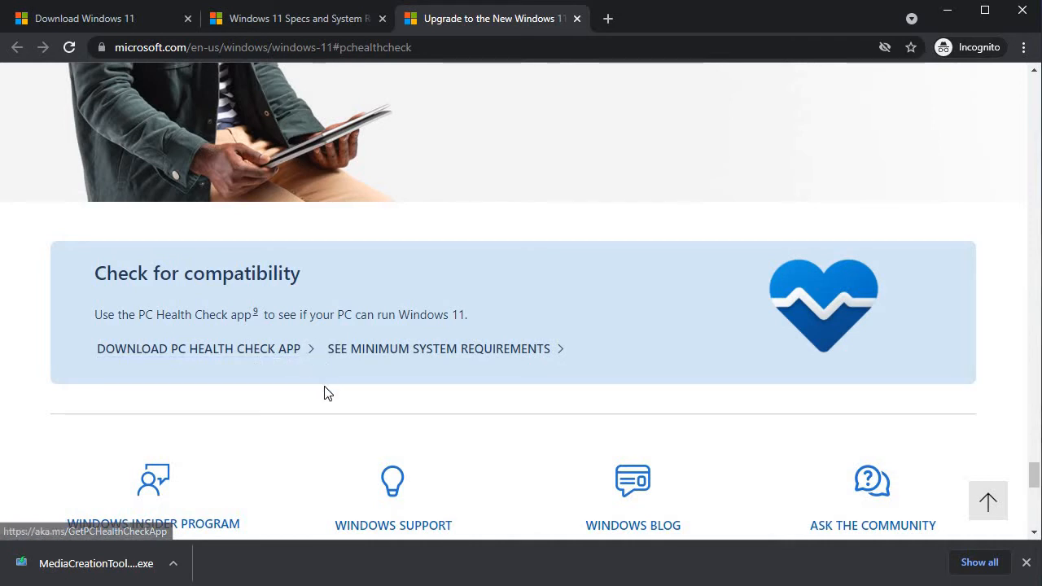
scroll(323, 393, down, 1)
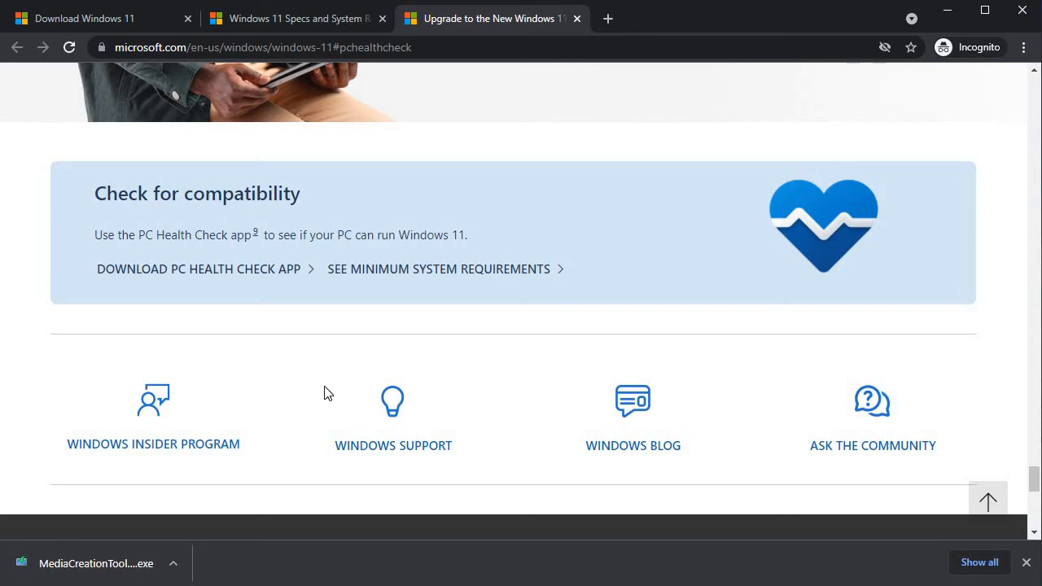
scroll(324, 393, up, 1)
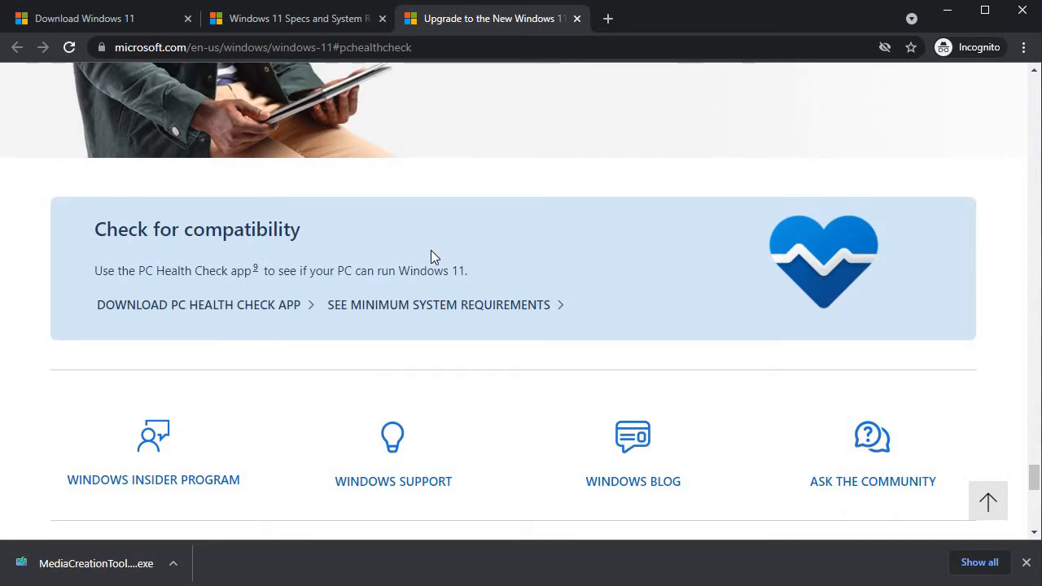
scroll(432, 261, up, 1)
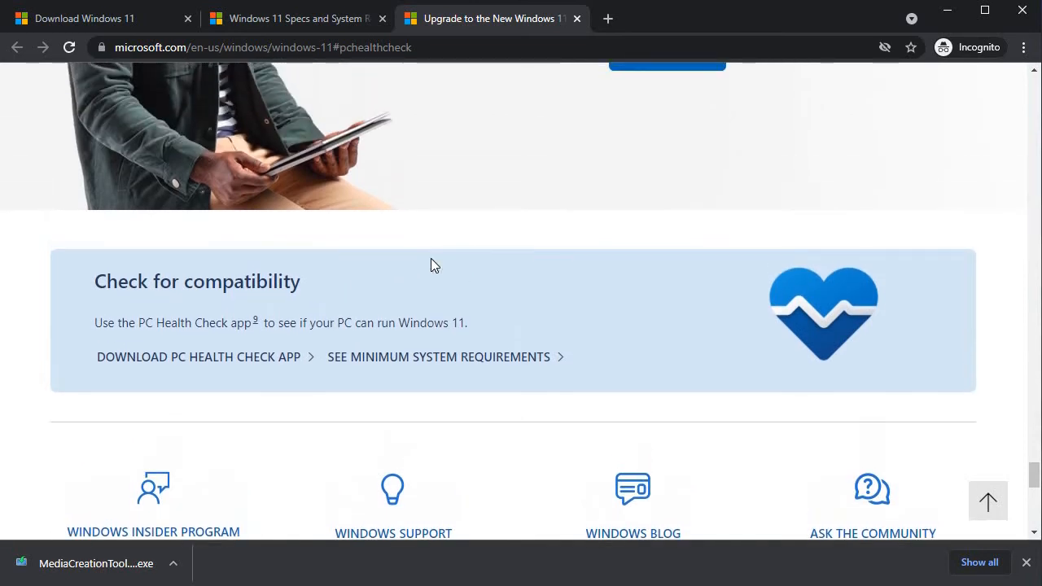
scroll(423, 260, down, 1)
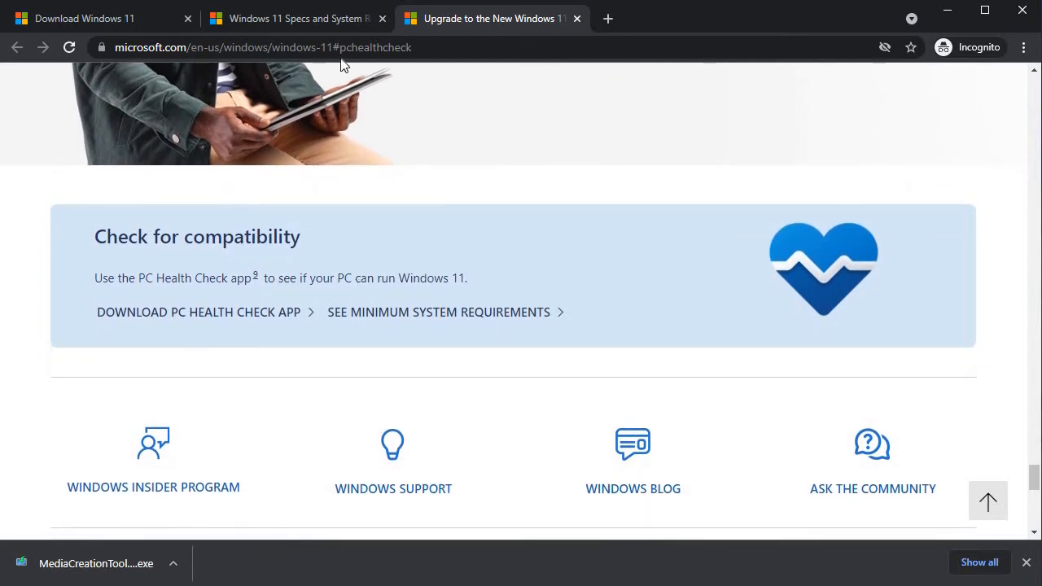
click(326, 21)
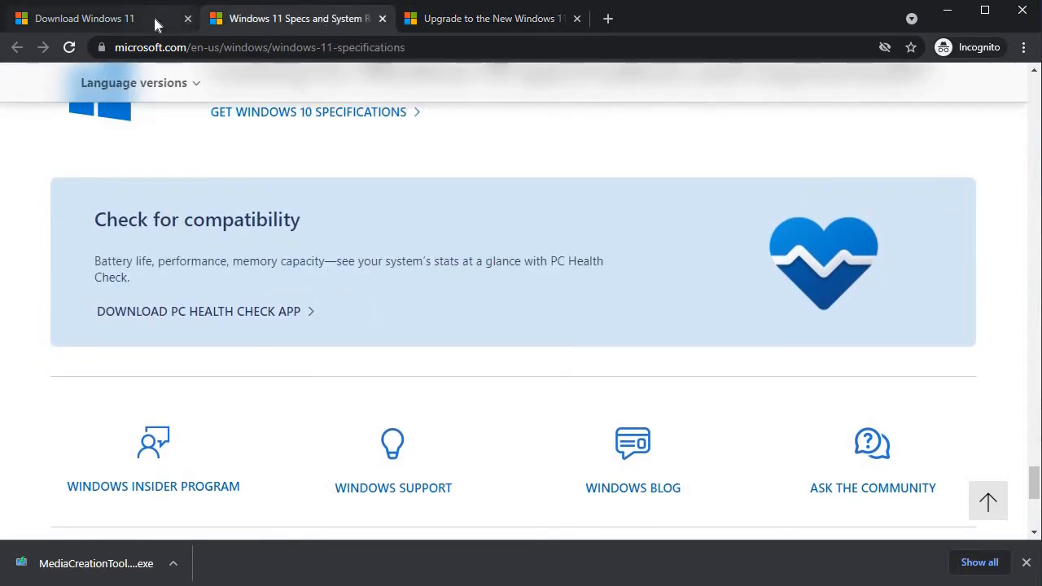
Step: Return to the Download Windows 11 tab, dismiss the download notice, and bring up the Testing folder
click(157, 25)
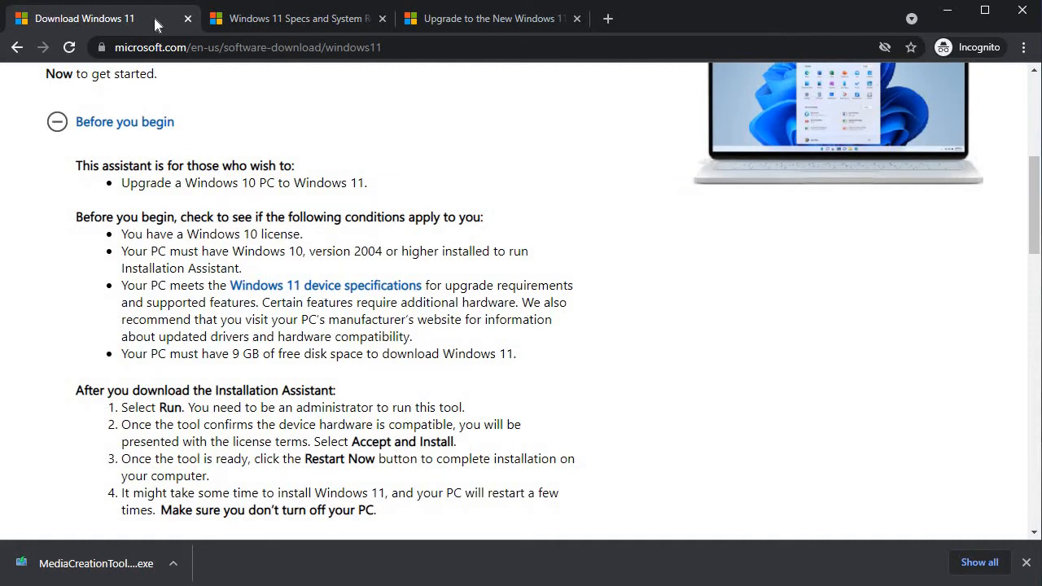
click(1026, 561)
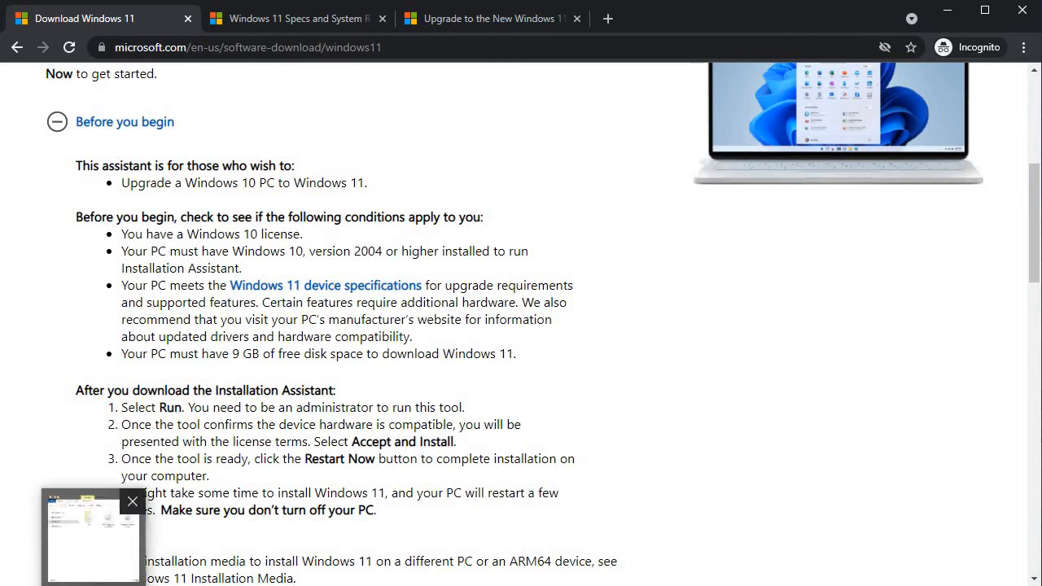
click(85, 529)
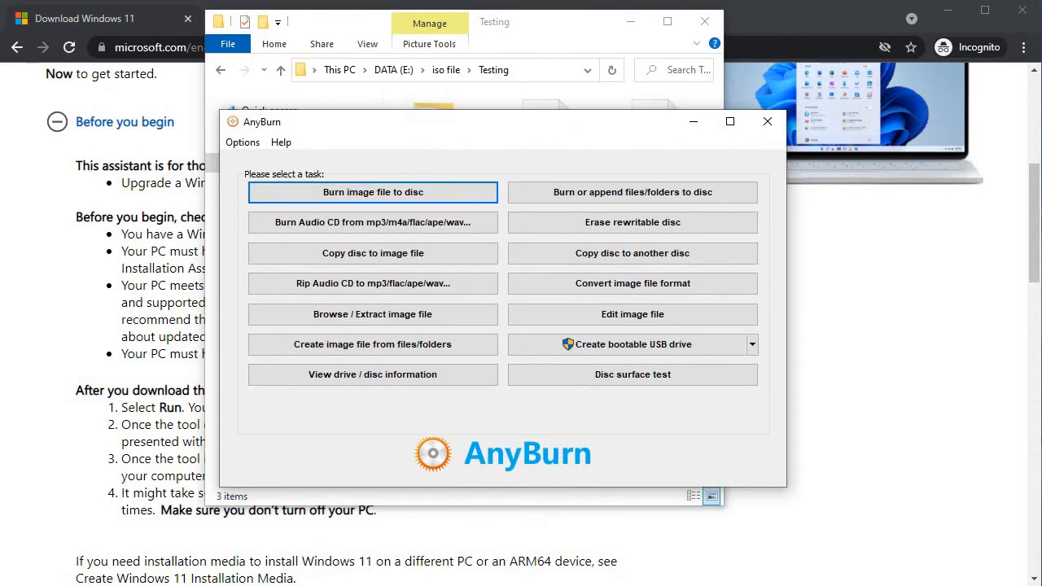
Step: Minimise AnyBurn and mount the Win11_English_x64 - Copy disc image
click(657, 585)
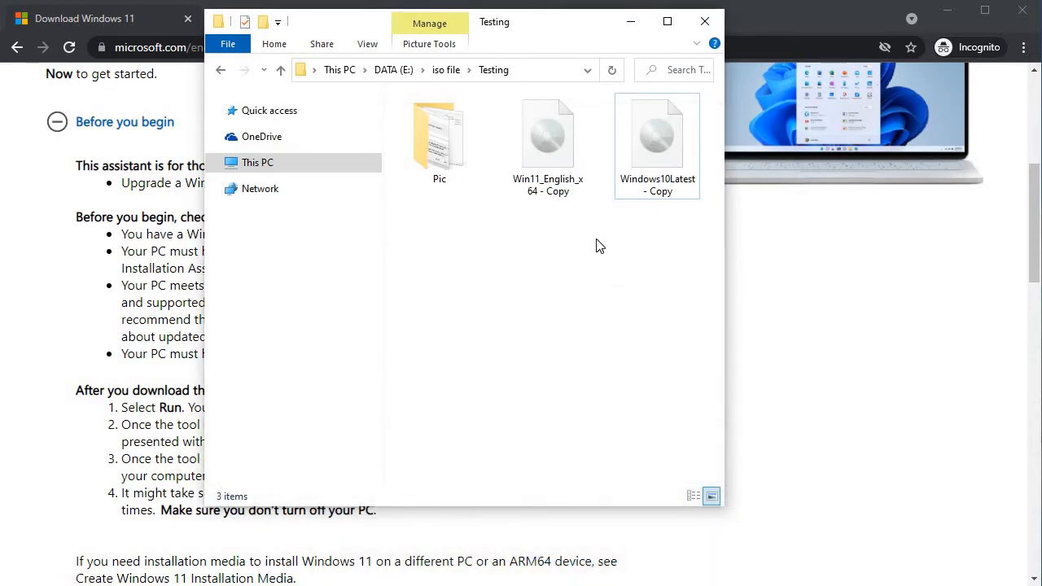
click(539, 188)
click(540, 187)
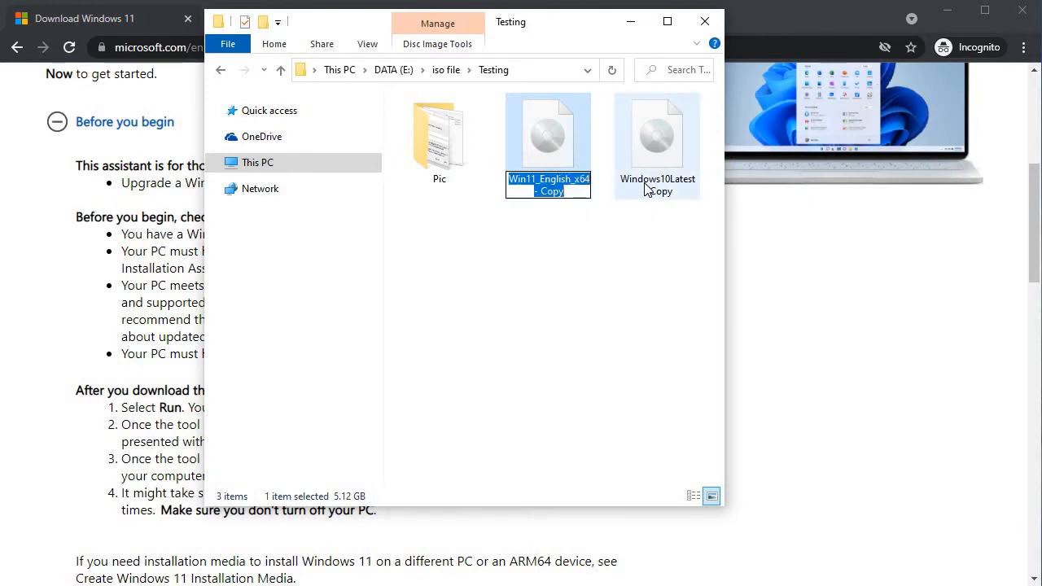
click(610, 251)
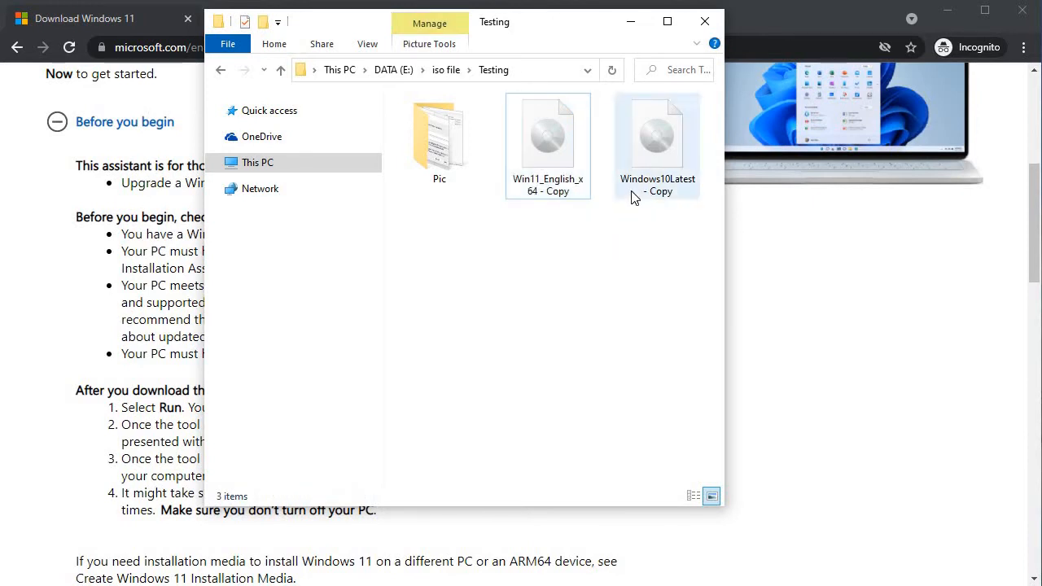
click(554, 183)
right_click(552, 180)
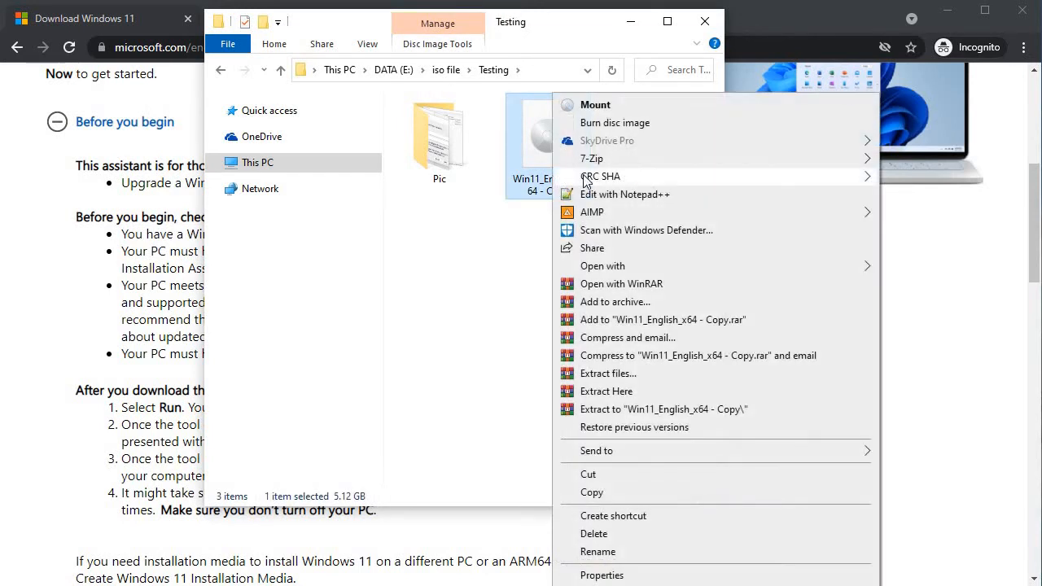
click(589, 105)
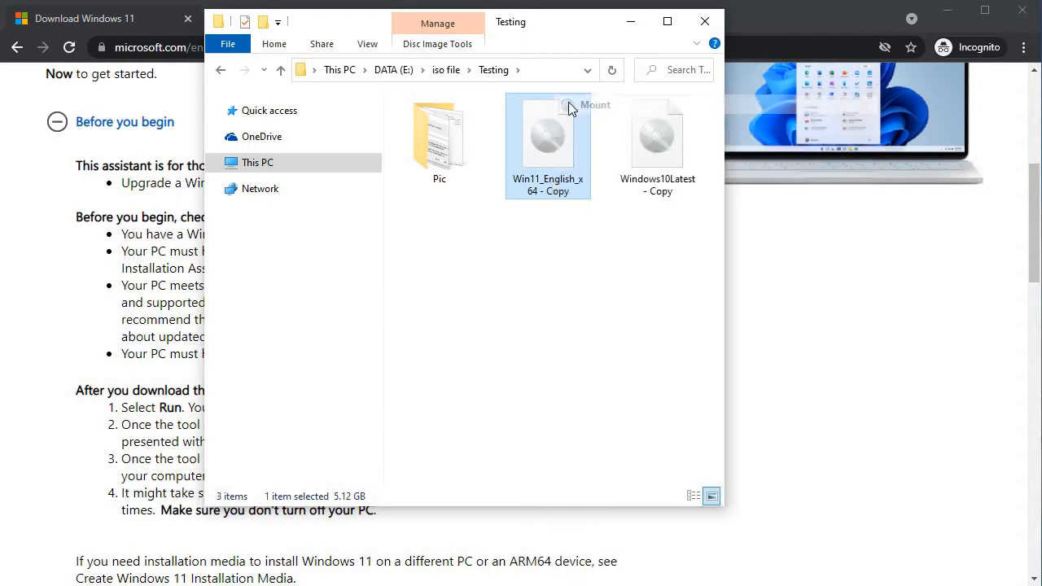
Step: Copy install.wim from the mounted image's sources folder
double_click(458, 159)
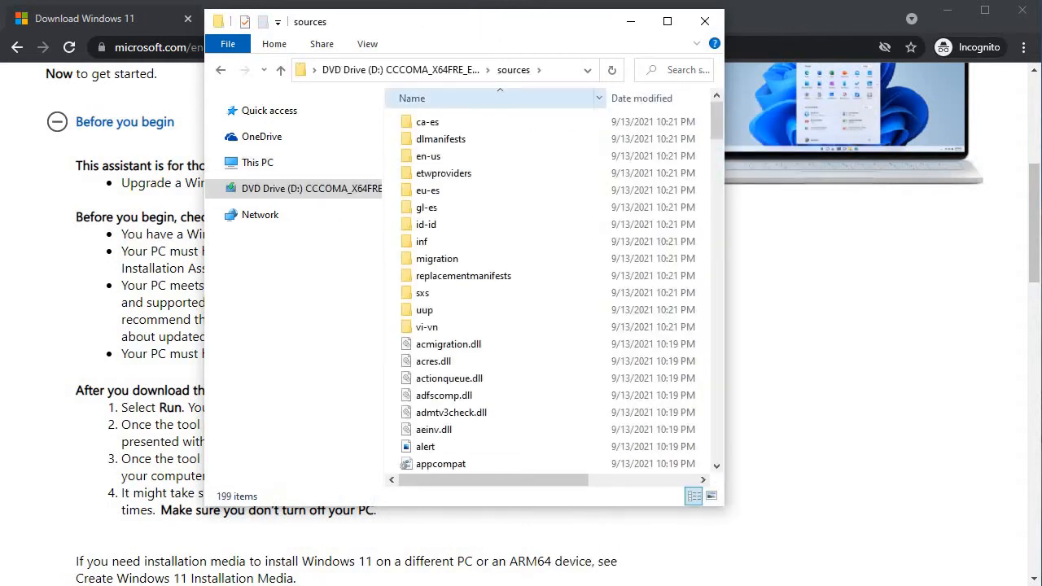
click(440, 310)
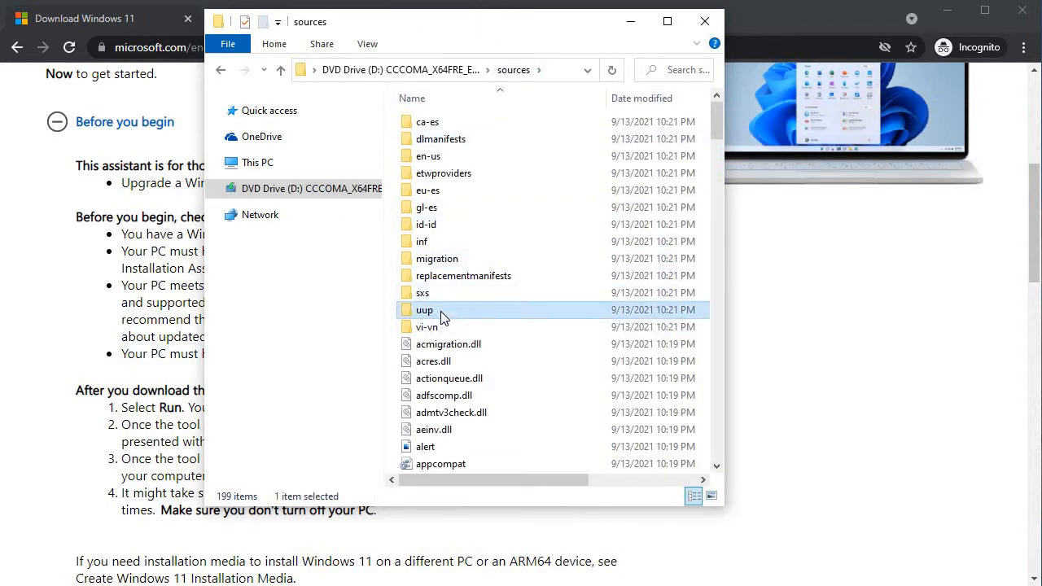
text(in)
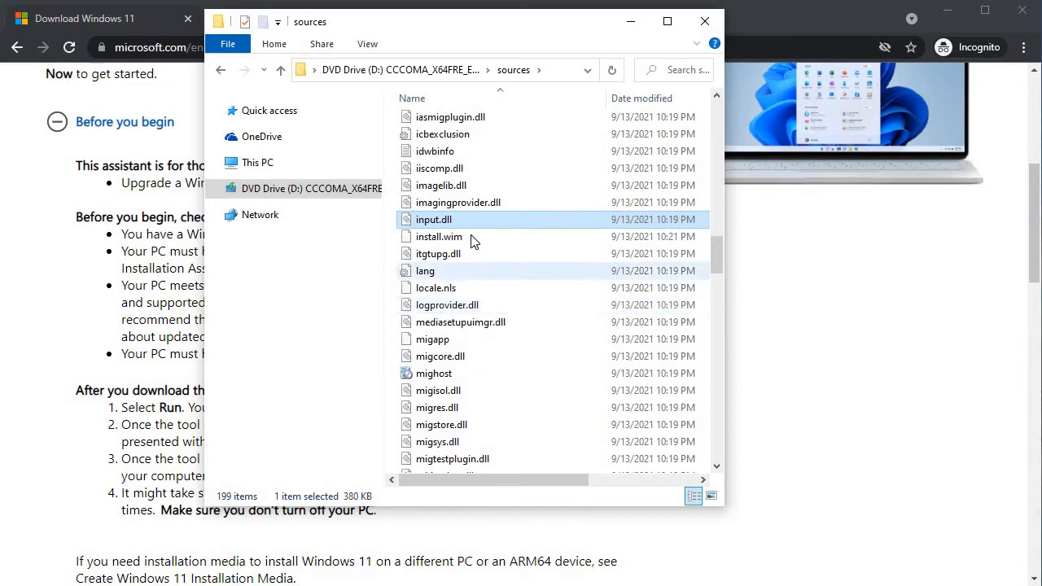
click(472, 238)
right_click(472, 238)
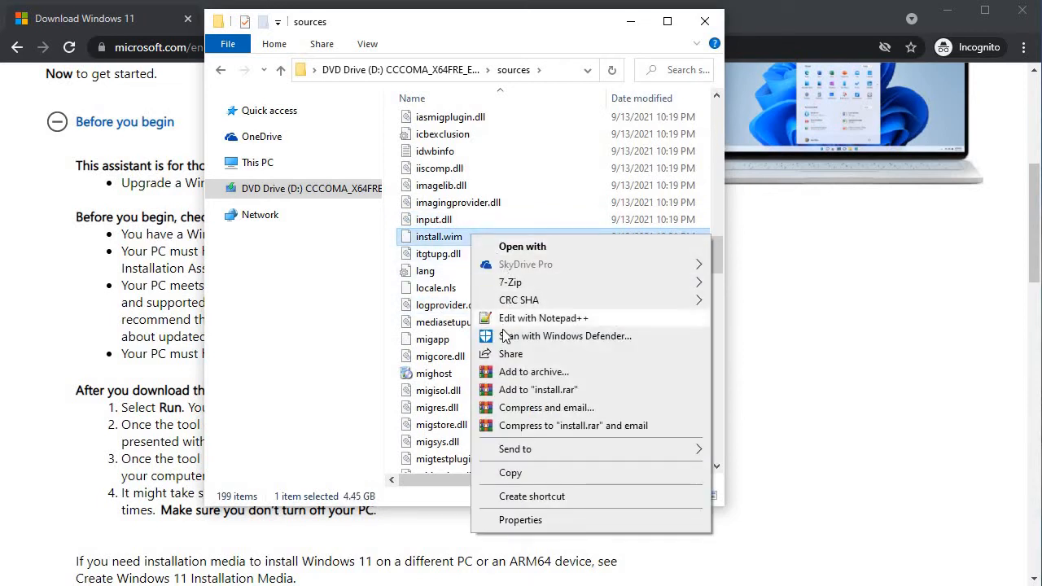
click(523, 478)
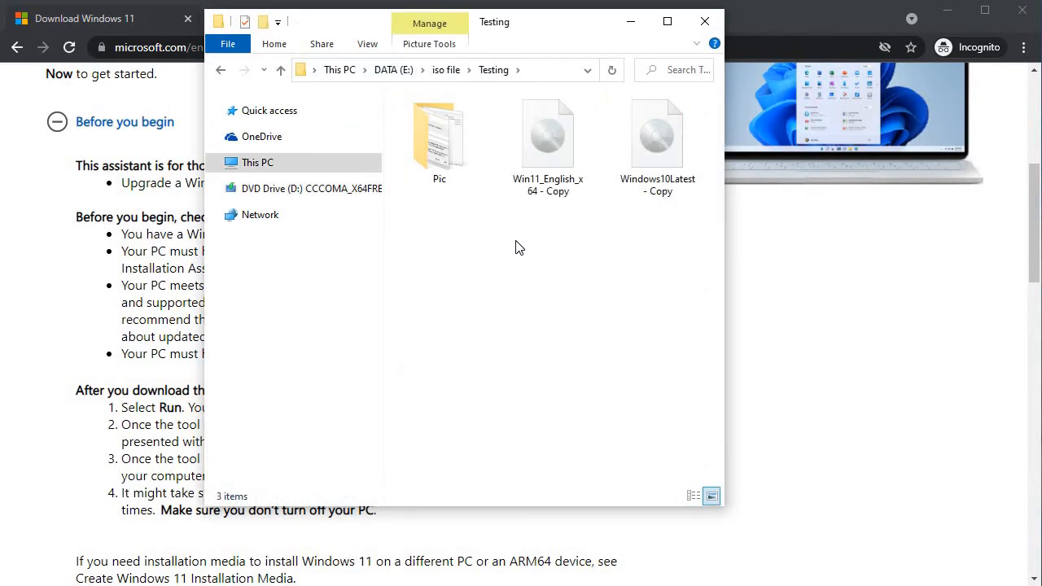
Step: Paste install.wim into the Testing folder on drive E
key(ctrl+v)
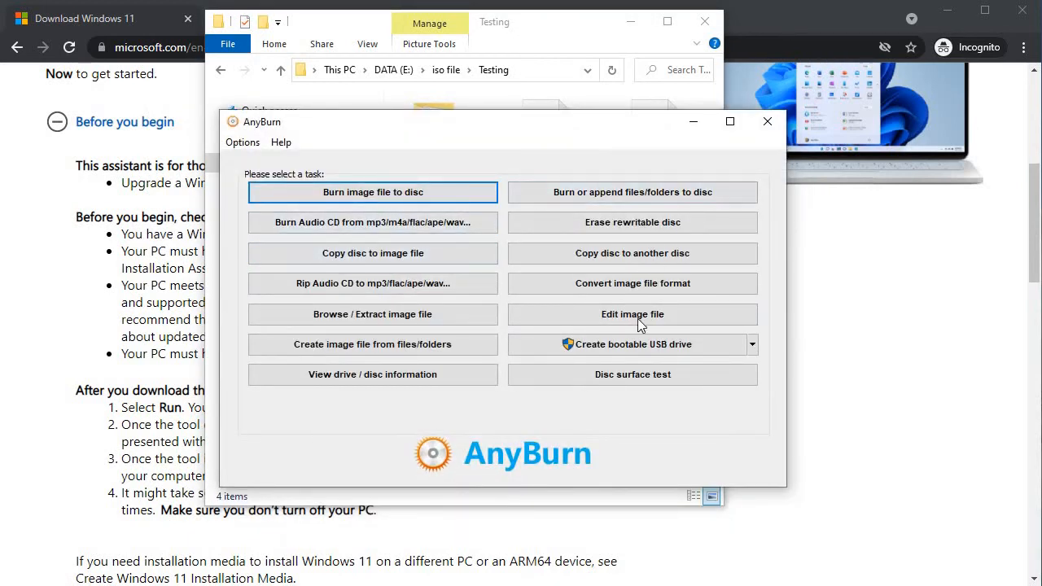
Step: Open the Windows10Latest - Copy image in AnyBurn's Edit image file tool
click(619, 319)
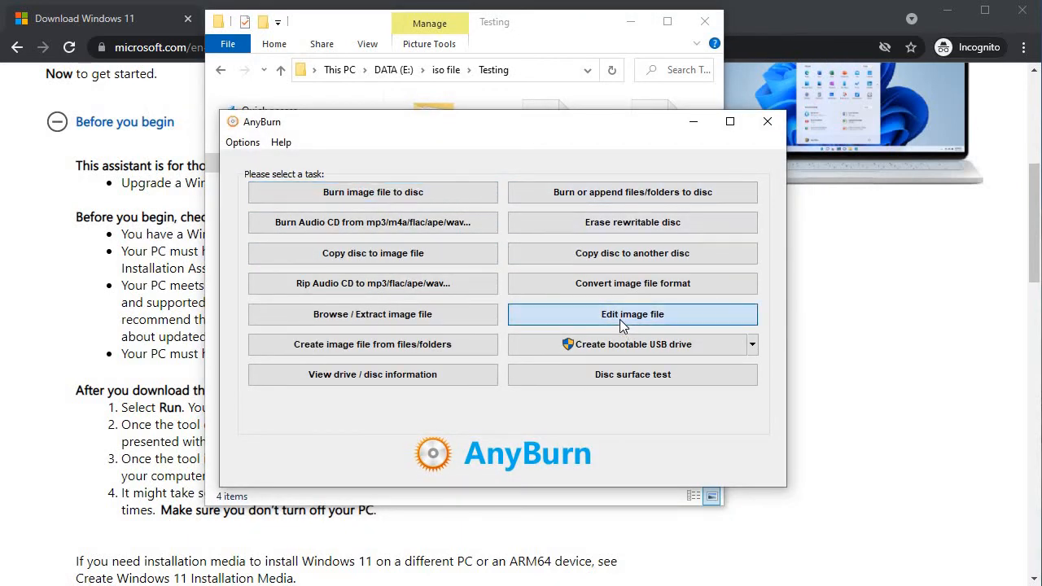
click(750, 188)
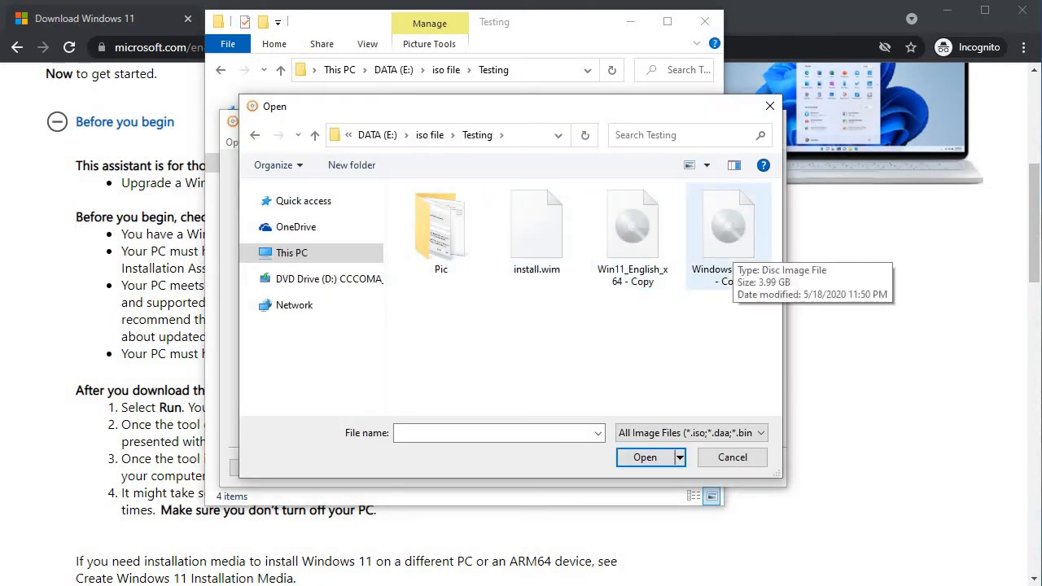
click(734, 269)
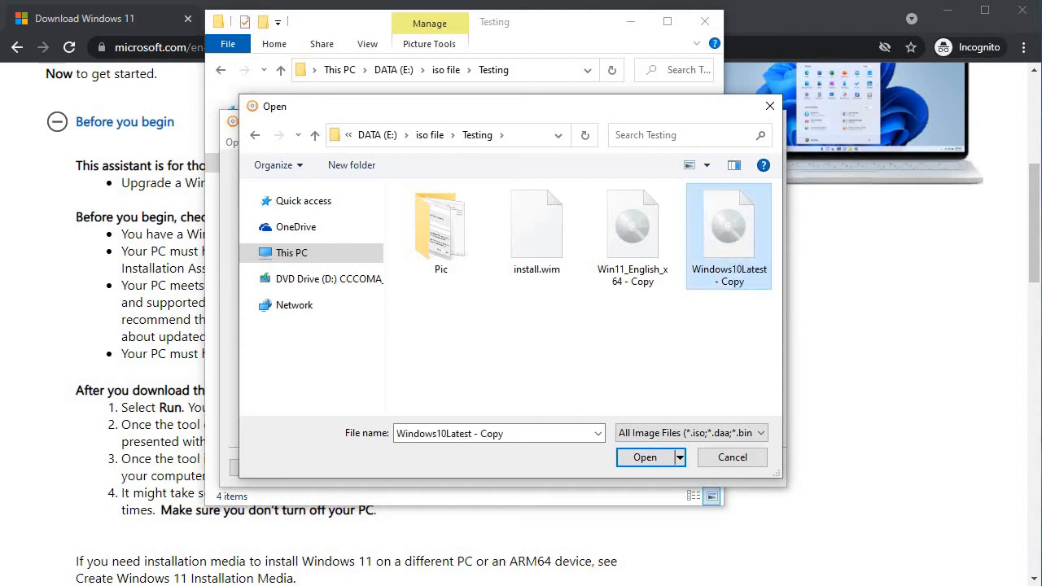
click(663, 457)
click(648, 470)
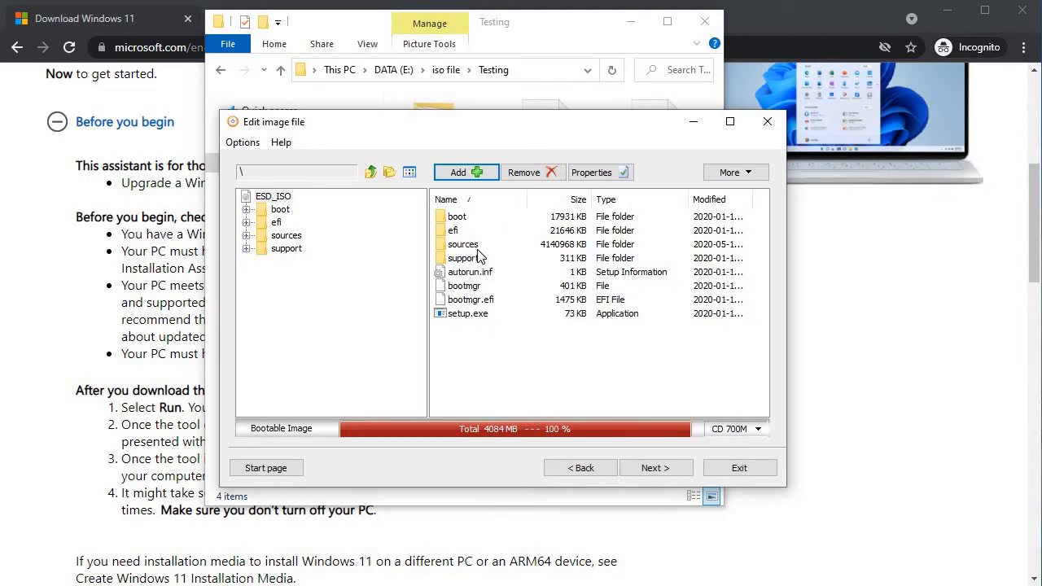
Step: In the image's sources folder, replace install.esd with the copied install.wim
double_click(472, 246)
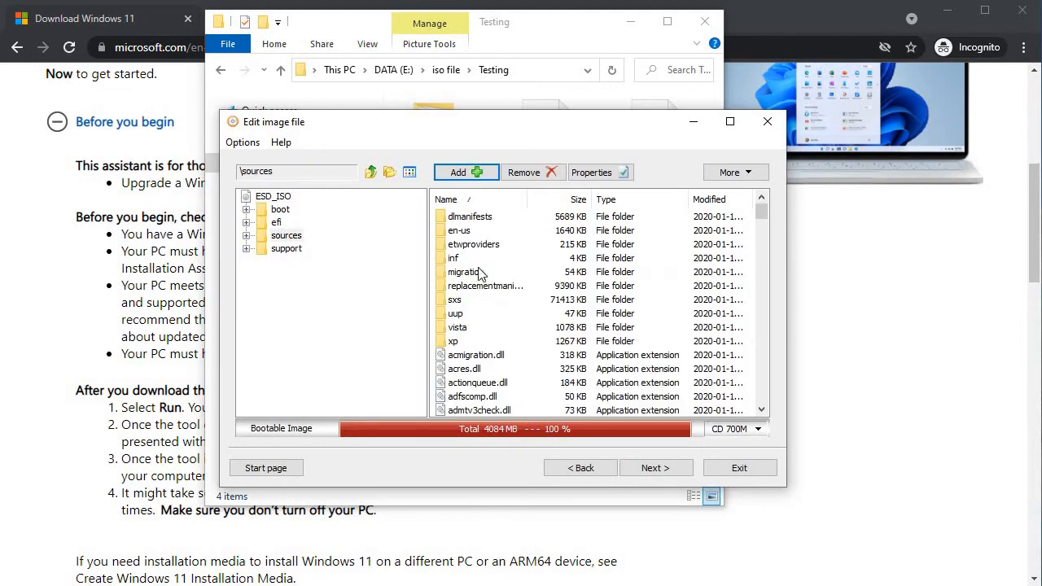
click(484, 286)
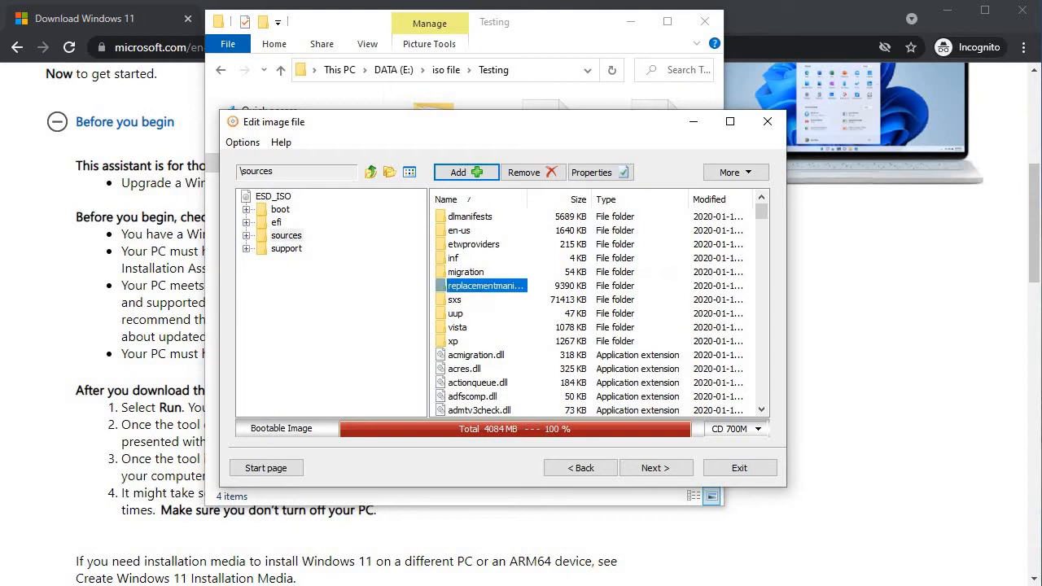
text(in)
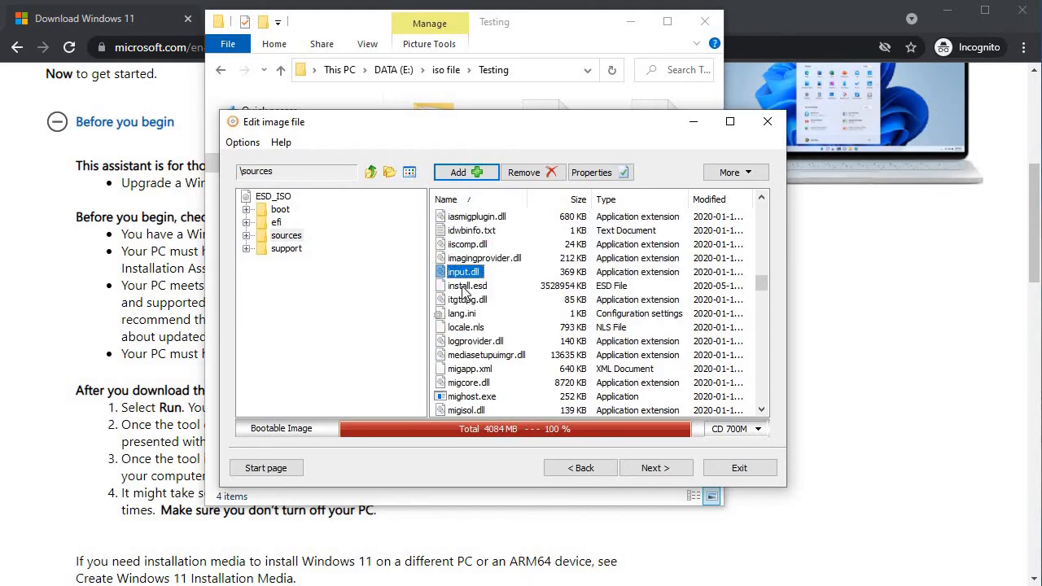
click(465, 288)
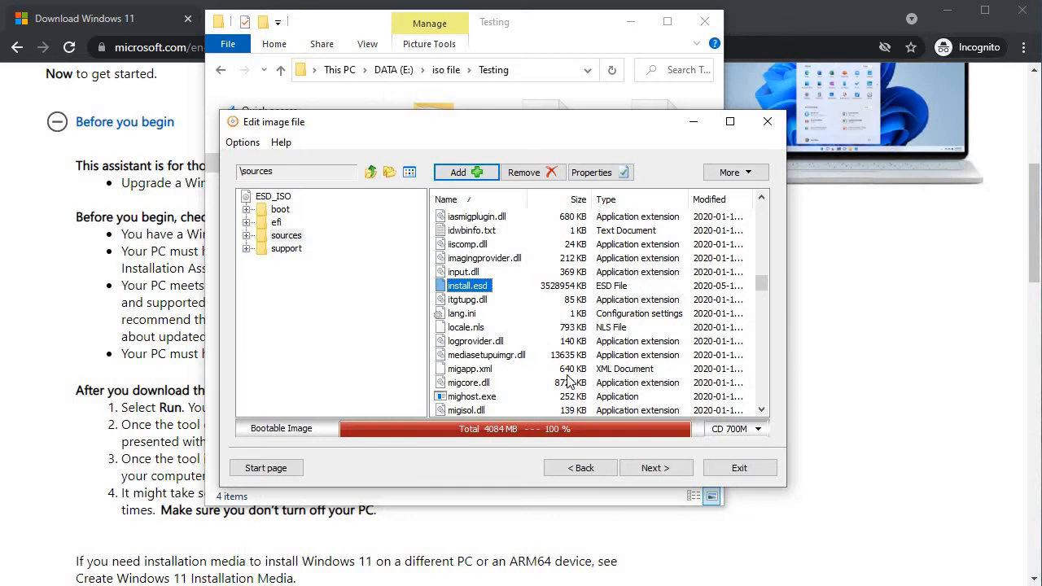
click(541, 175)
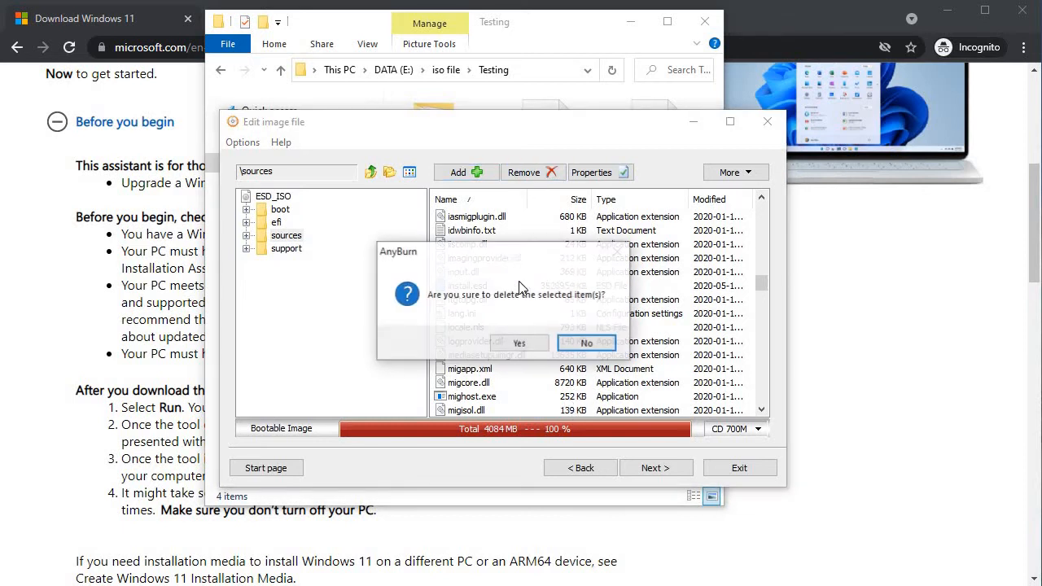
click(522, 342)
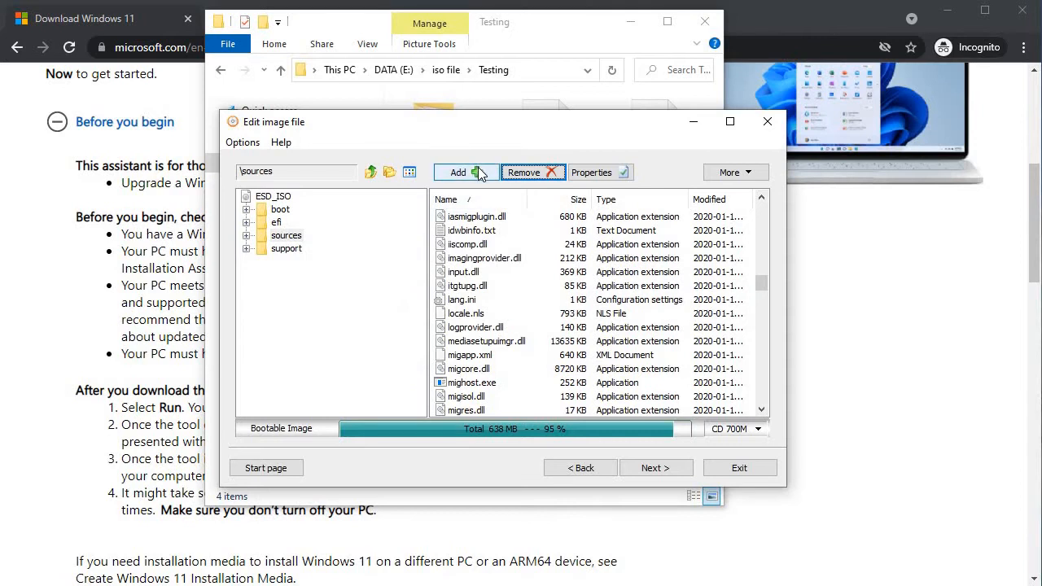
click(478, 173)
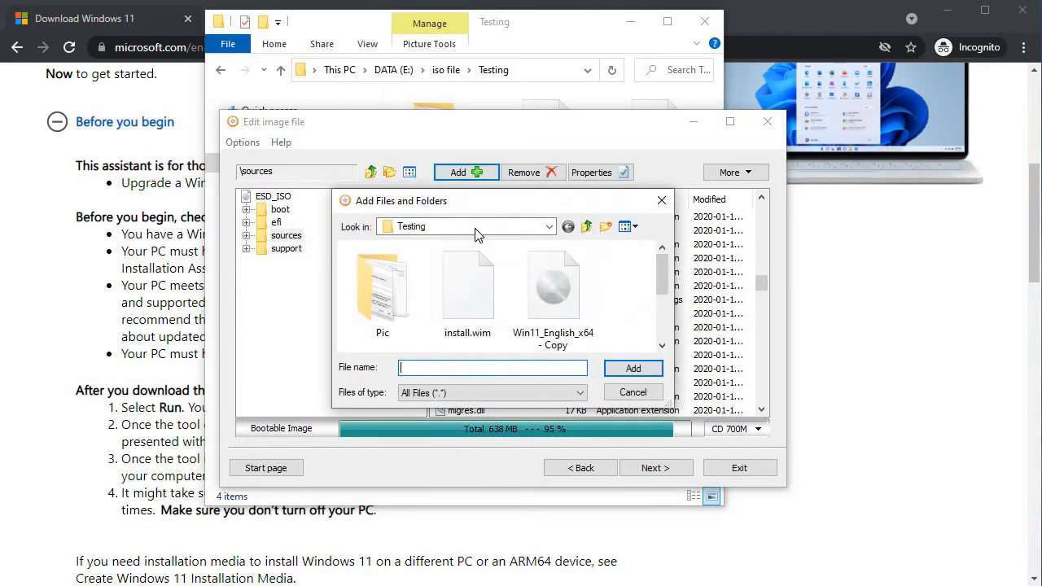
click(483, 296)
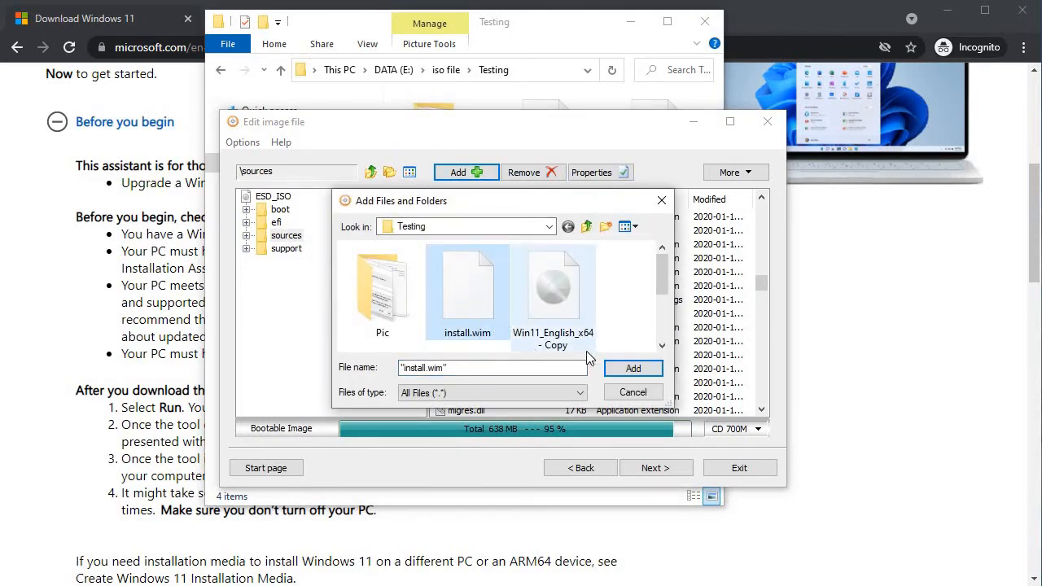
click(631, 368)
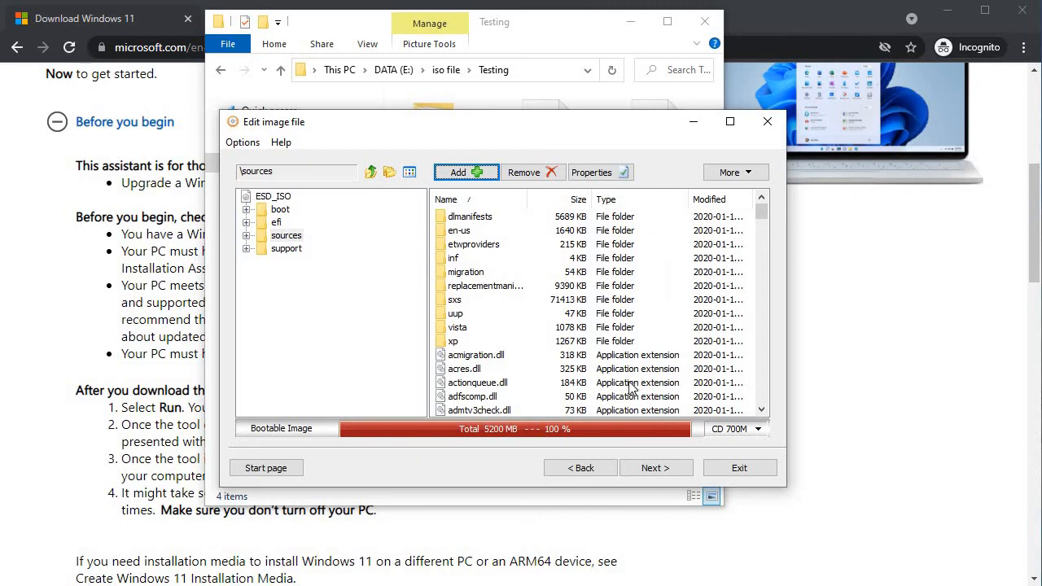
click(656, 468)
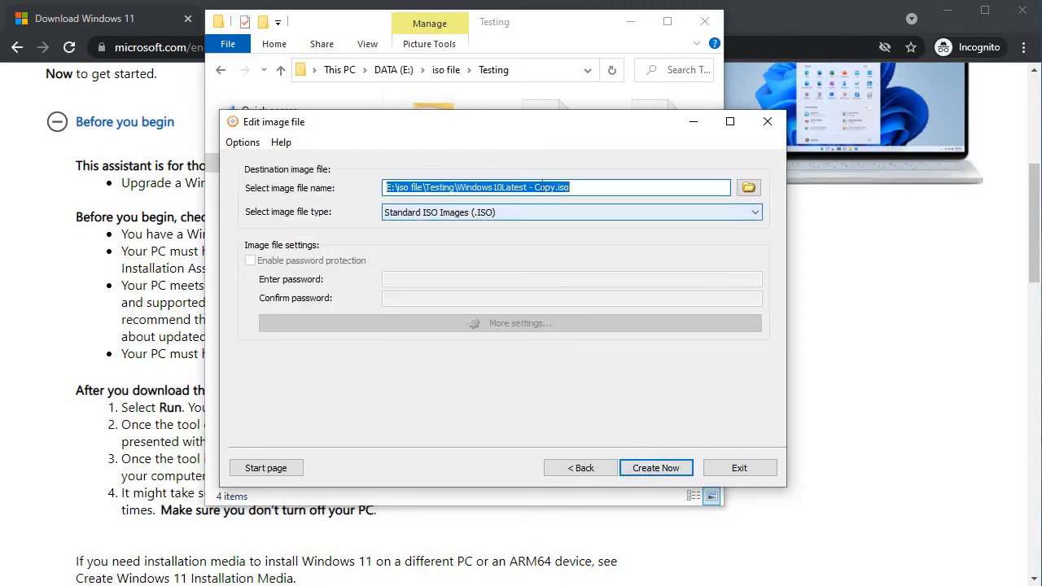
Step: Rename the output file to Windows11Modified.iso and create the image
click(556, 187)
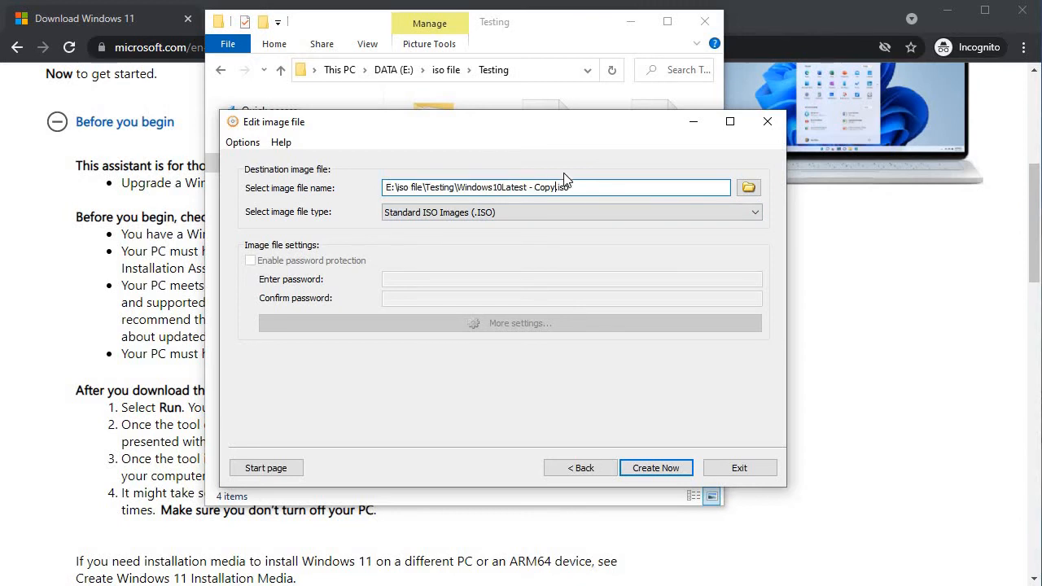
key(BackSpace)
key(BackSpace)
key(BackSpace)
key(BackSpace)
key(BackSpace)
key(BackSpace)
key(BackSpace)
key(BackSpace)
key(BackSpace)
key(BackSpace)
key(BackSpace)
key(BackSpace)
key(BackSpace)
key(BackSpace)
key(BackSpace)
text(11Modified)
click(652, 471)
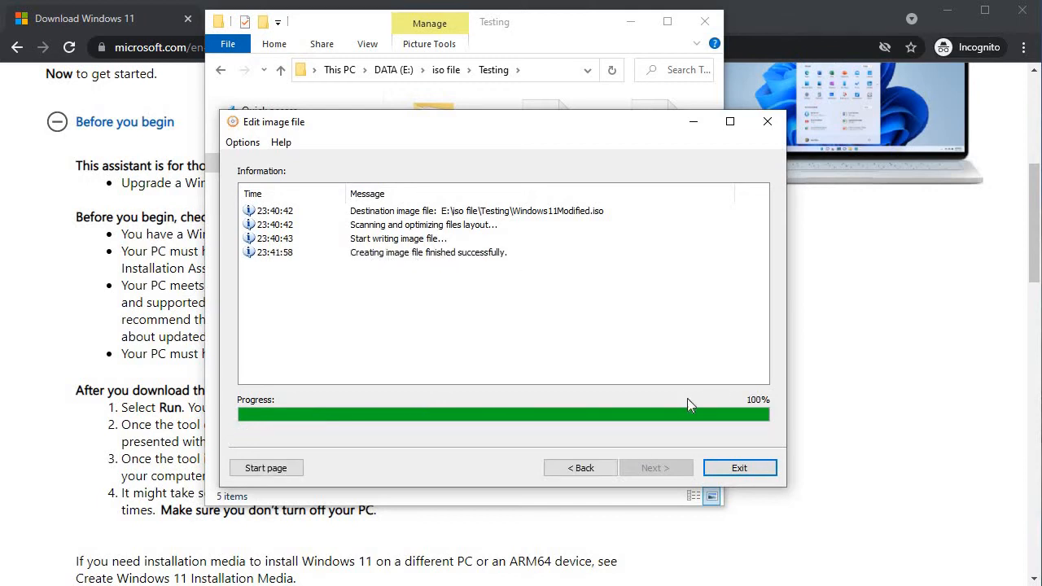
Step: Exit AnyBurn, select the new 5.08 GB Windows11Modified image, and minimise File Explorer
click(723, 465)
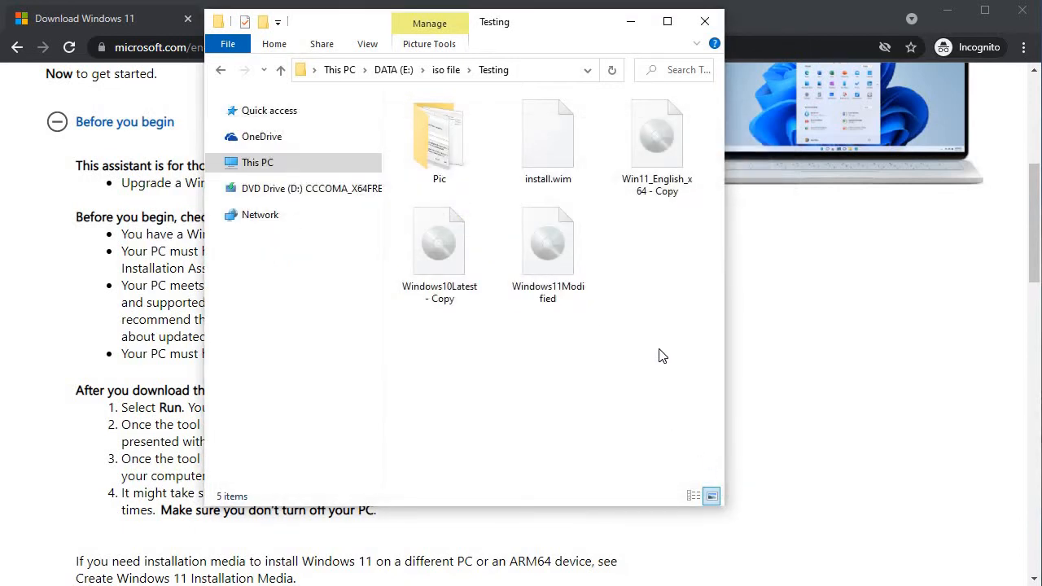
click(554, 241)
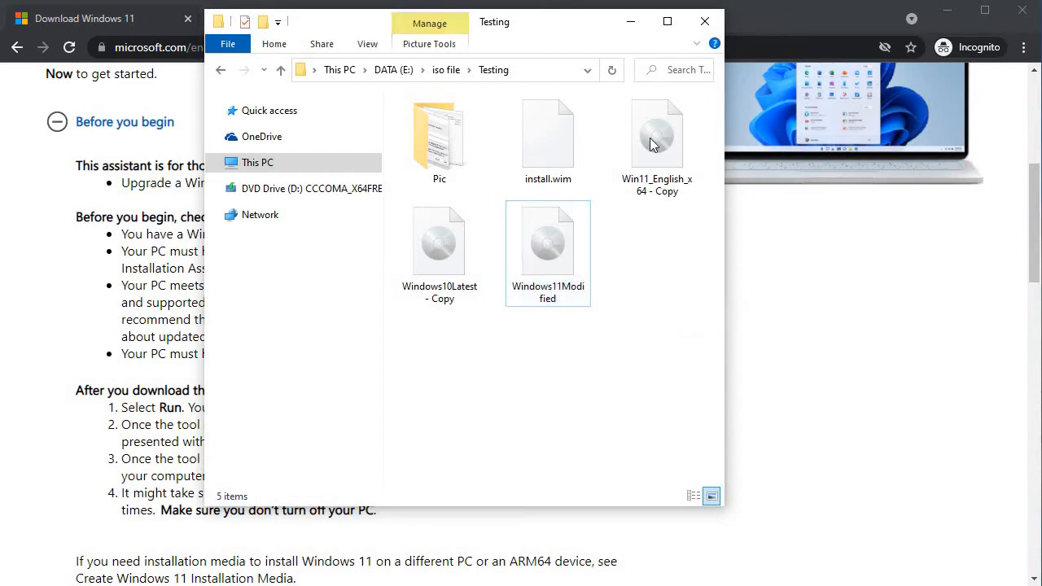
click(632, 24)
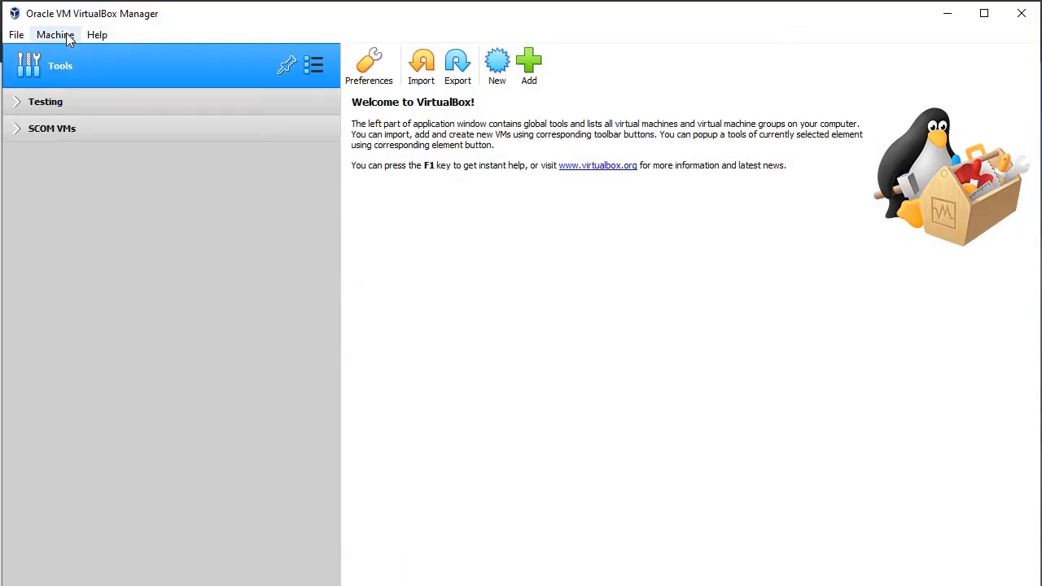
Step: Name the new VM Win11Test and set its version to Windows 10 (64-bit)
click(497, 62)
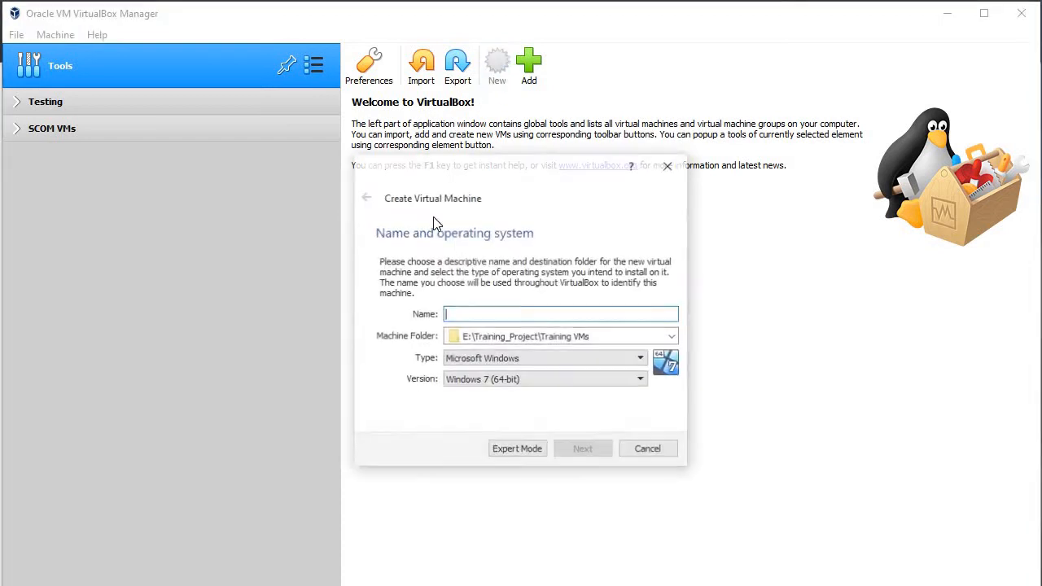
text(Win)
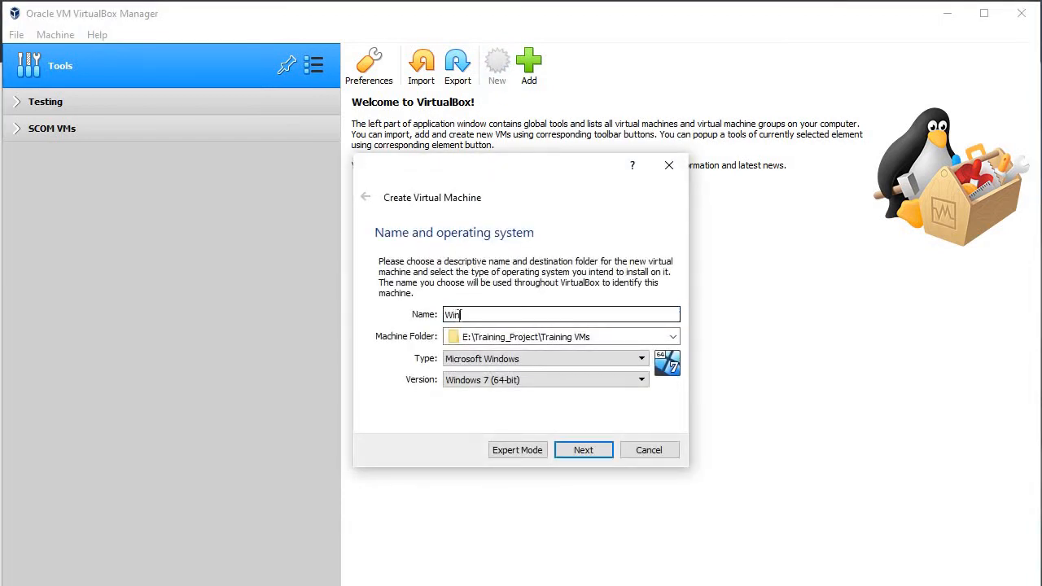
text(11Test)
click(545, 379)
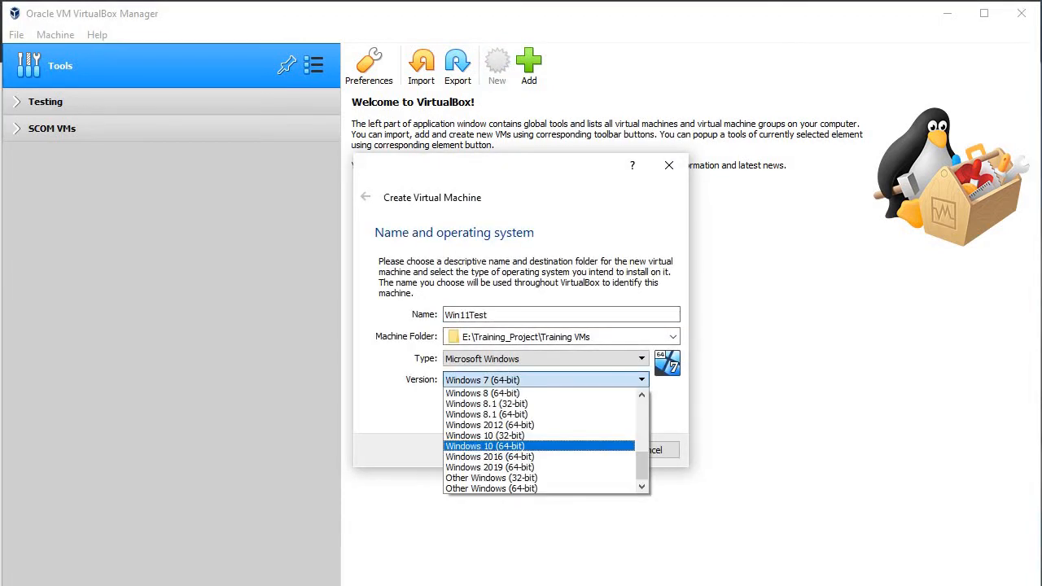
click(500, 448)
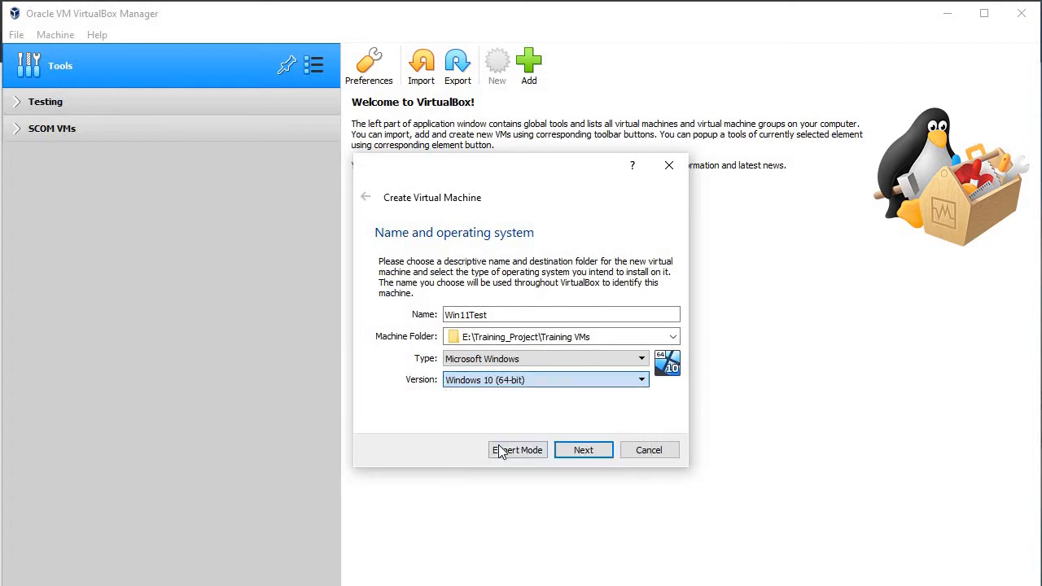
click(568, 446)
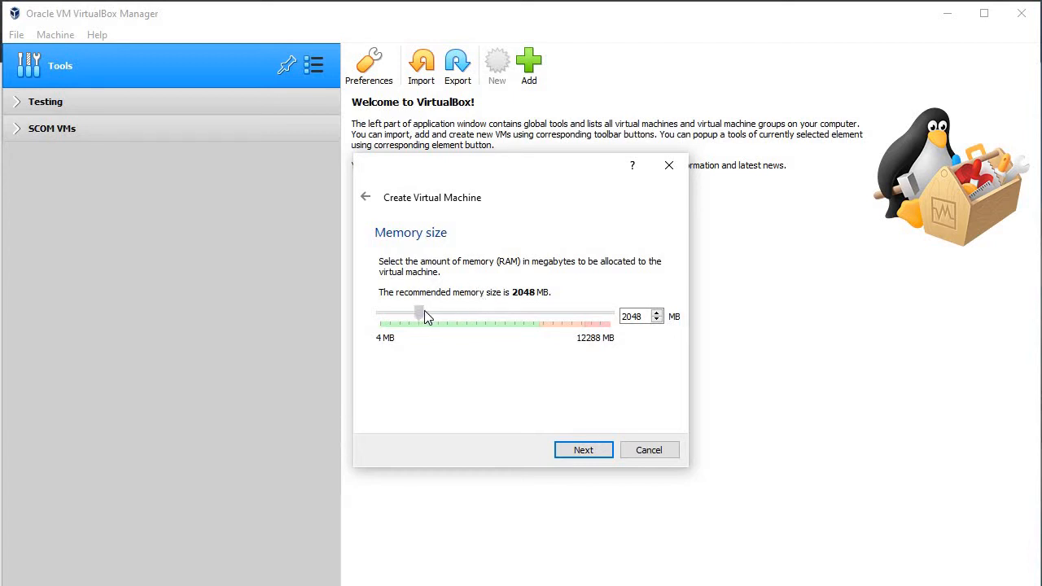
Step: Set the VM memory to 4096 MB
drag(424, 310, 446, 308)
drag(445, 318, 451, 313)
drag(452, 318, 461, 318)
click(589, 446)
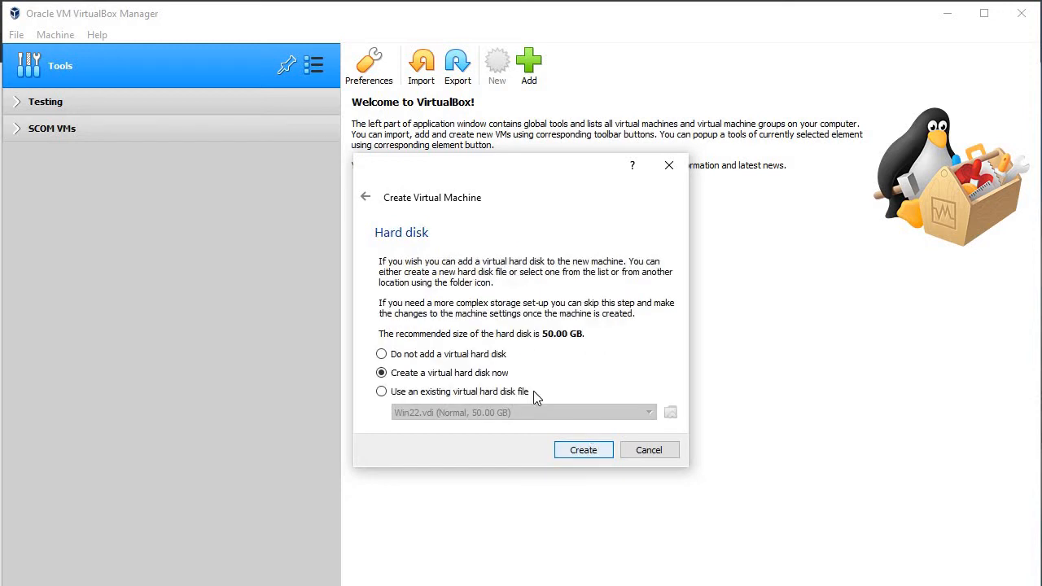
Step: Create a dynamically allocated VDI hard disk of 87.63 GB
click(591, 448)
click(591, 480)
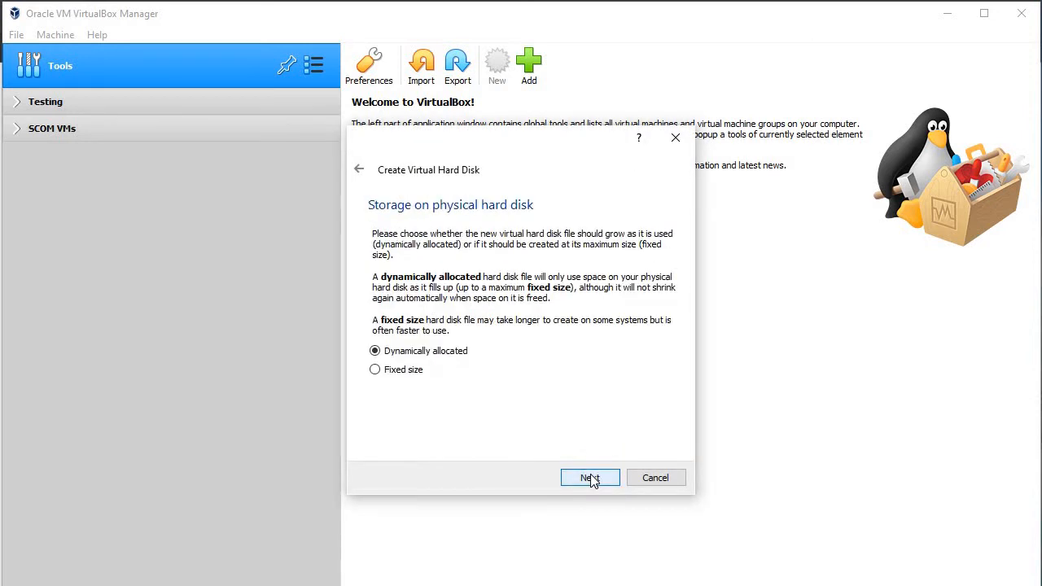
click(591, 481)
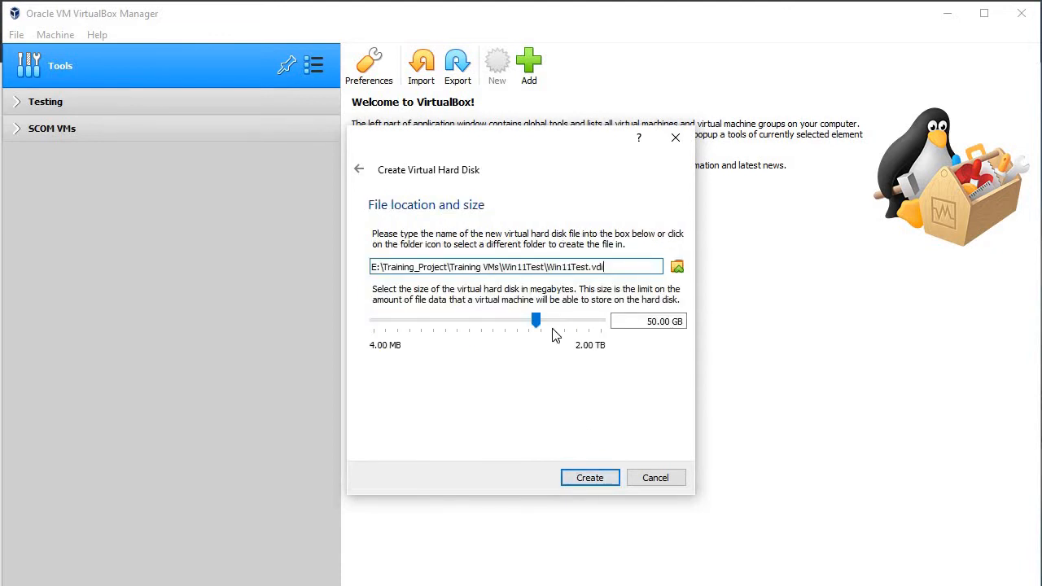
drag(535, 320, 546, 319)
click(580, 476)
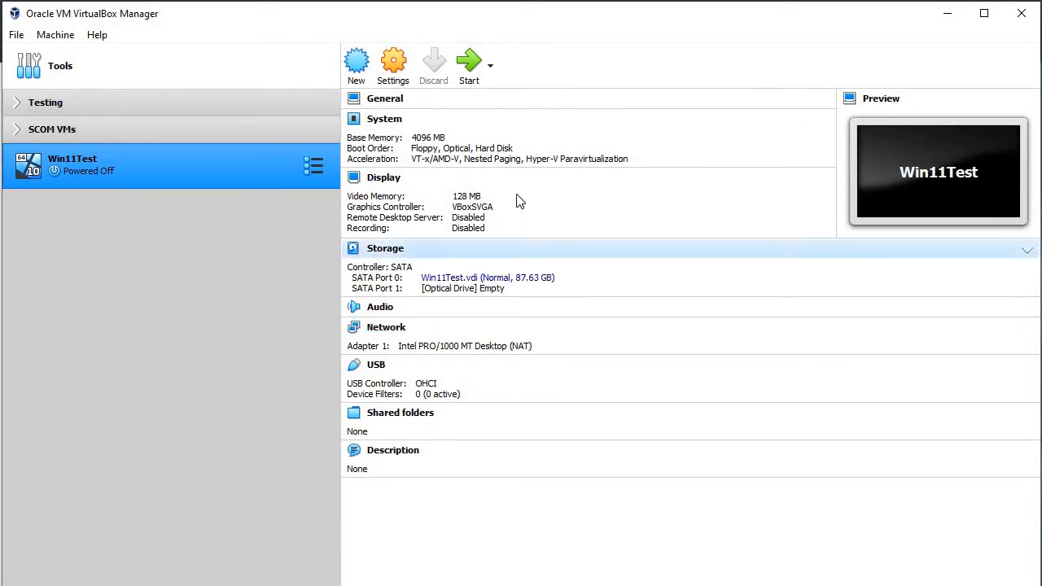
Step: Attach Testing\Windows11Modified.iso to Win11Test's empty optical drive, save, and start the VM
click(394, 64)
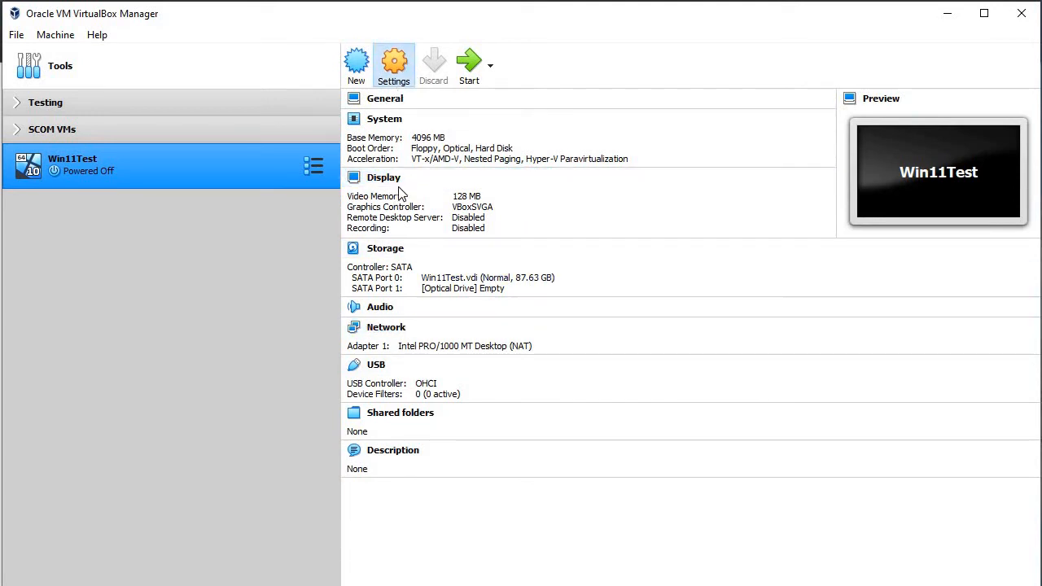
click(323, 213)
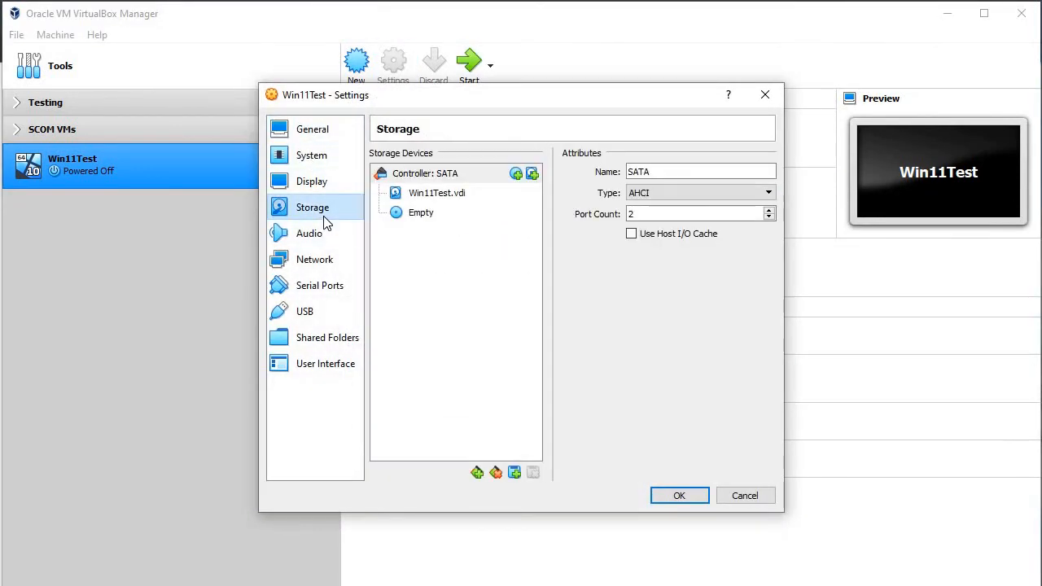
click(411, 218)
click(766, 172)
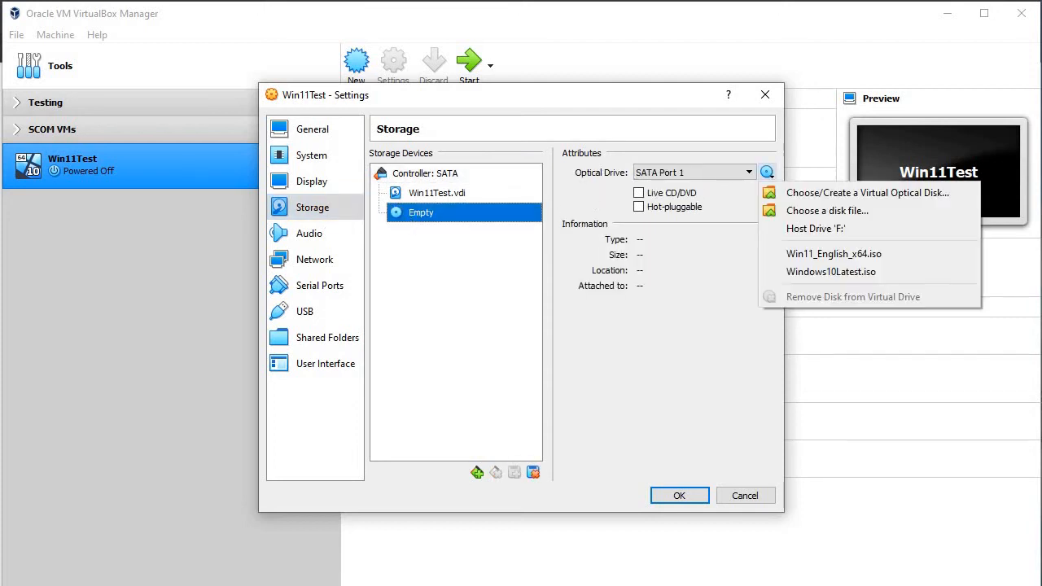
click(814, 211)
double_click(457, 227)
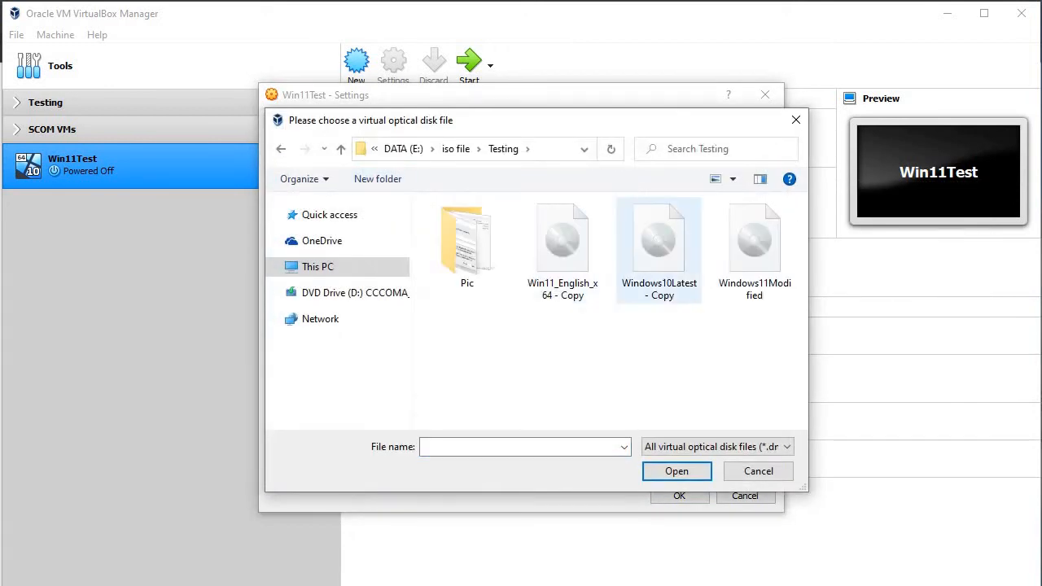
click(754, 280)
click(677, 471)
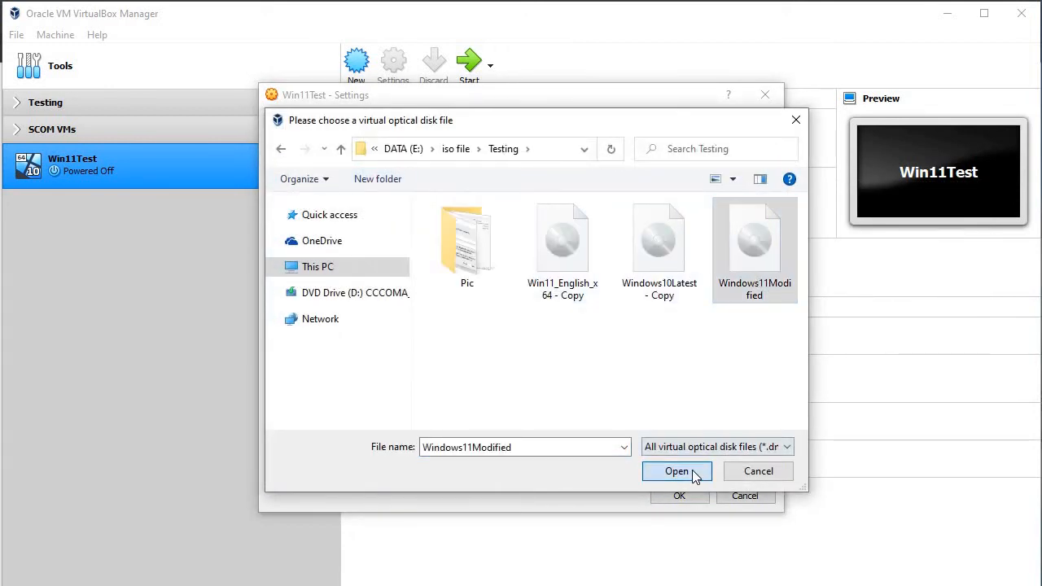
click(679, 496)
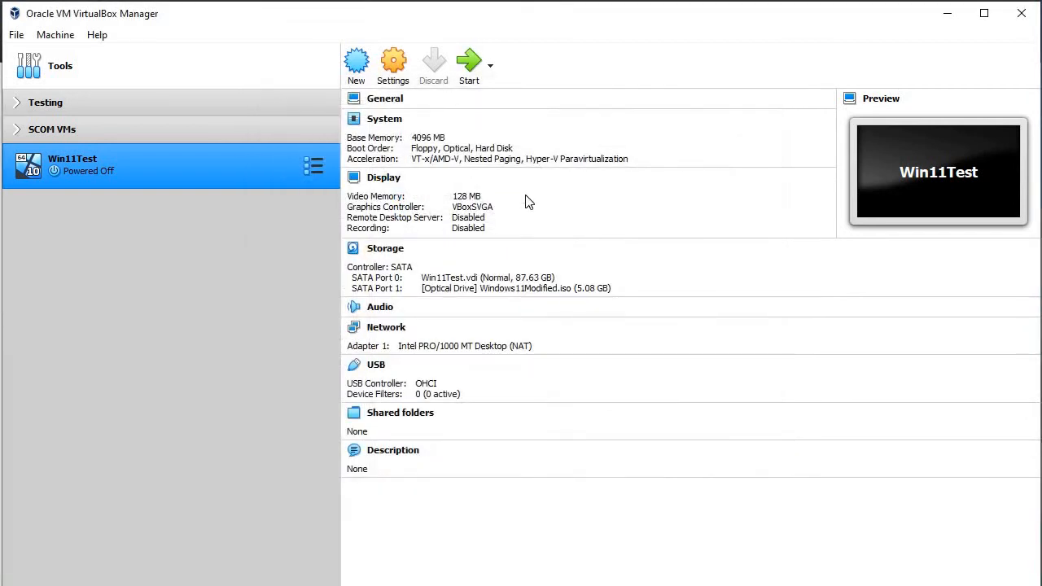
click(470, 74)
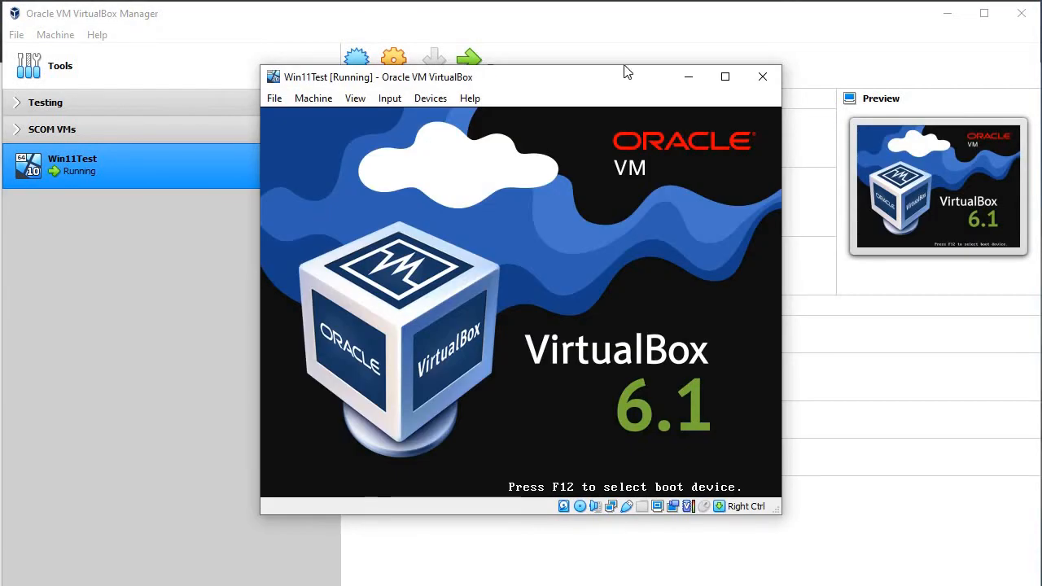
Step: Reposition the VM window and dismiss the mouse integration notice while setup loads
drag(623, 70, 616, 42)
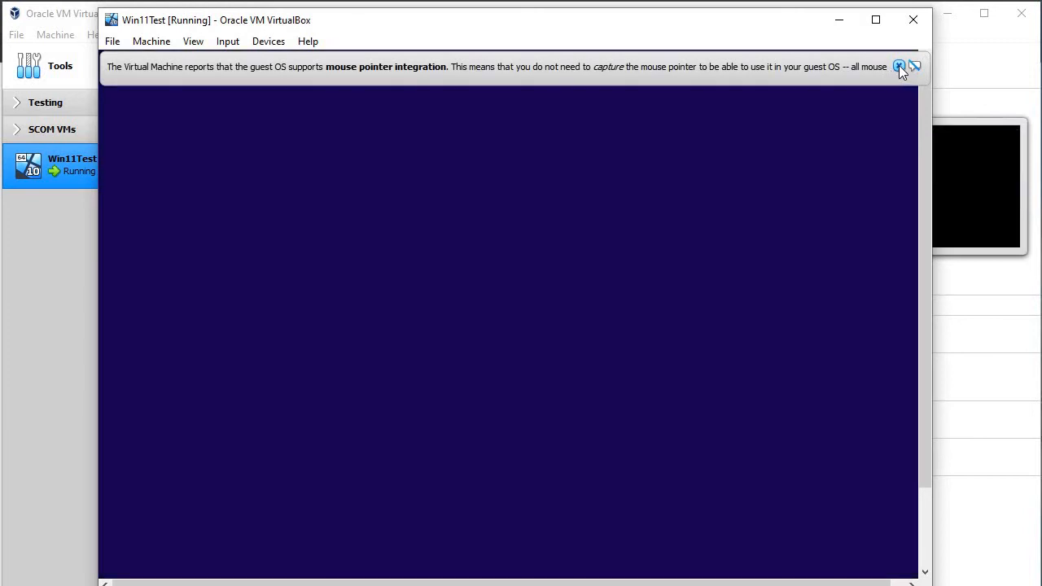
click(898, 66)
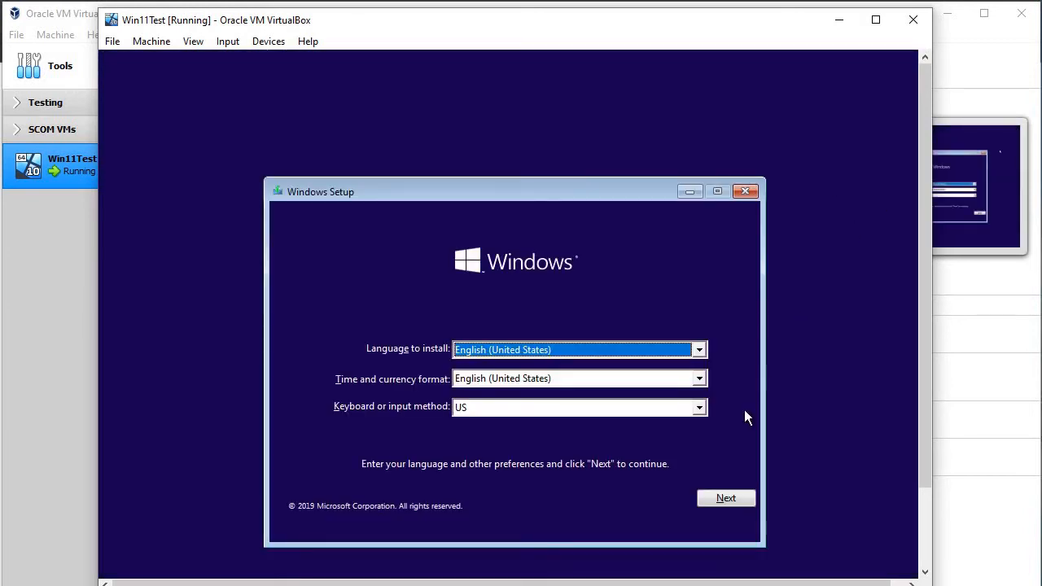
Step: Keep the default language, install without a product key, pick Windows 11 Pro, and accept the license
click(722, 502)
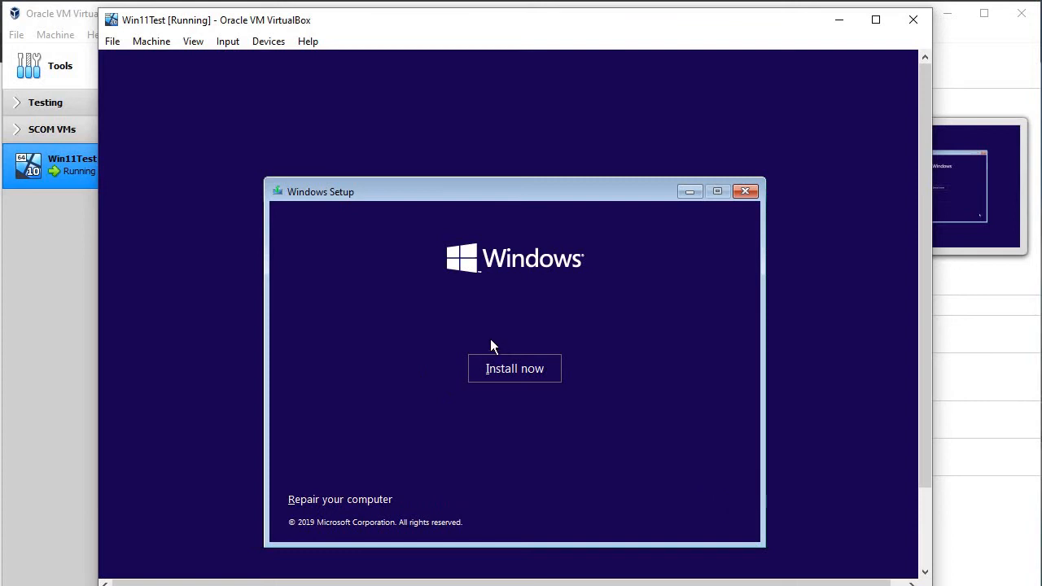
click(498, 370)
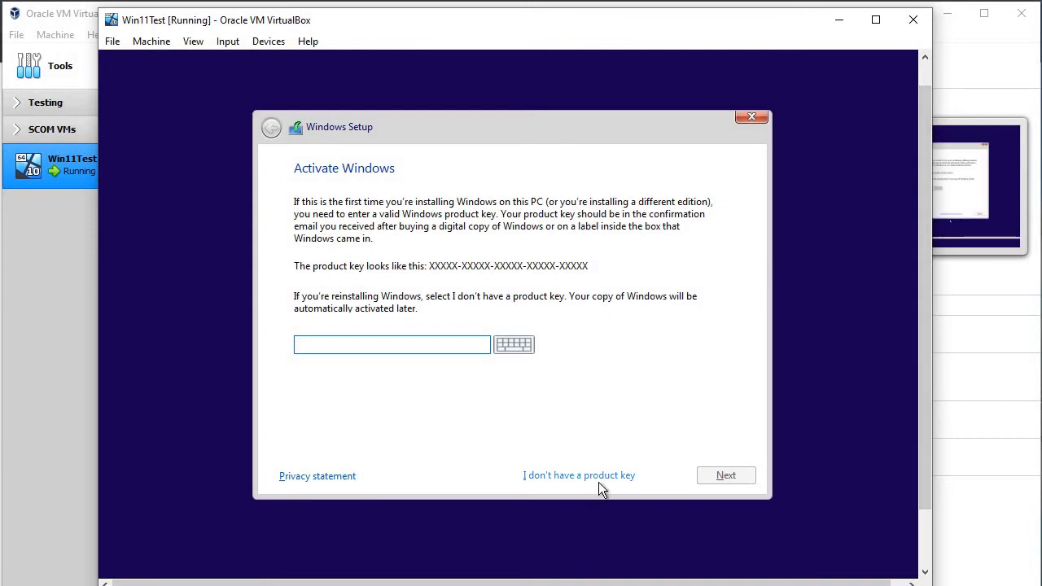
click(606, 477)
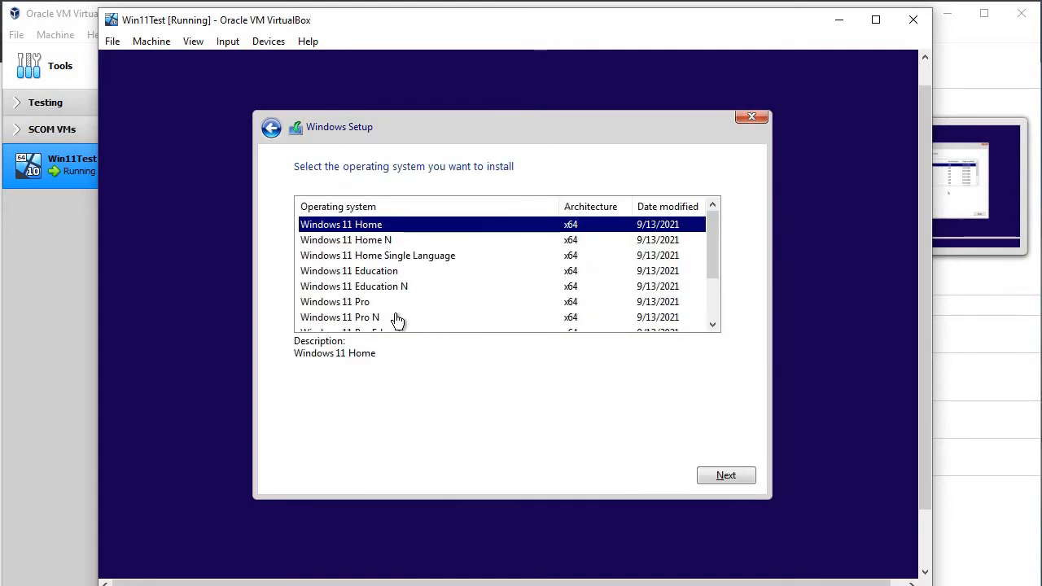
click(374, 303)
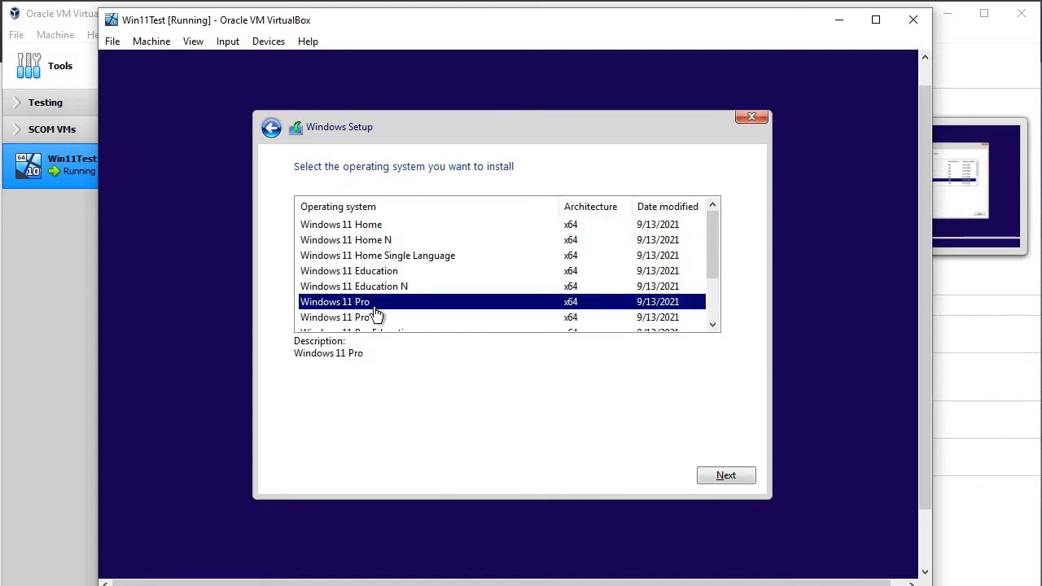
click(744, 476)
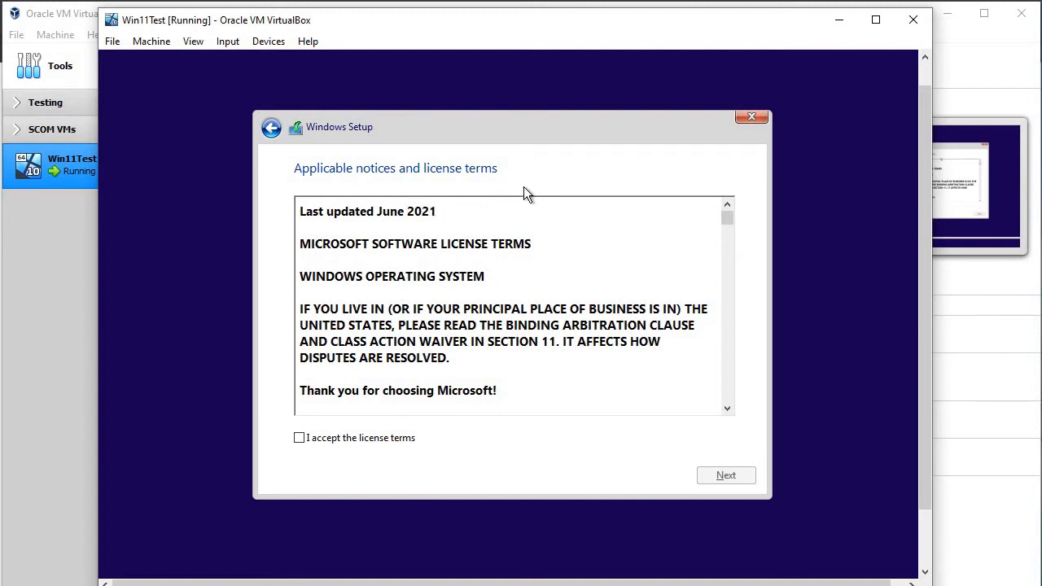
click(357, 434)
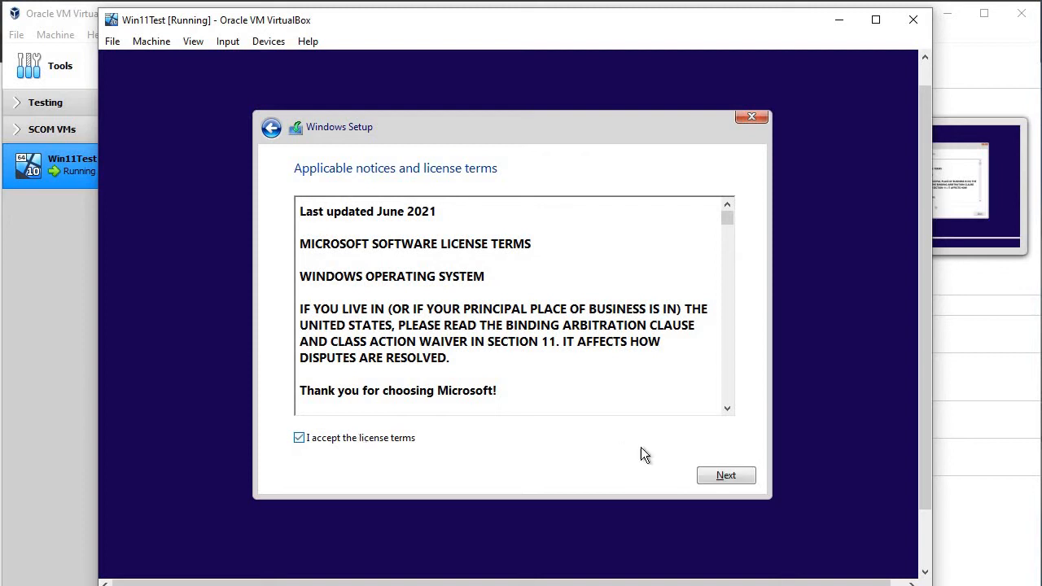
click(730, 474)
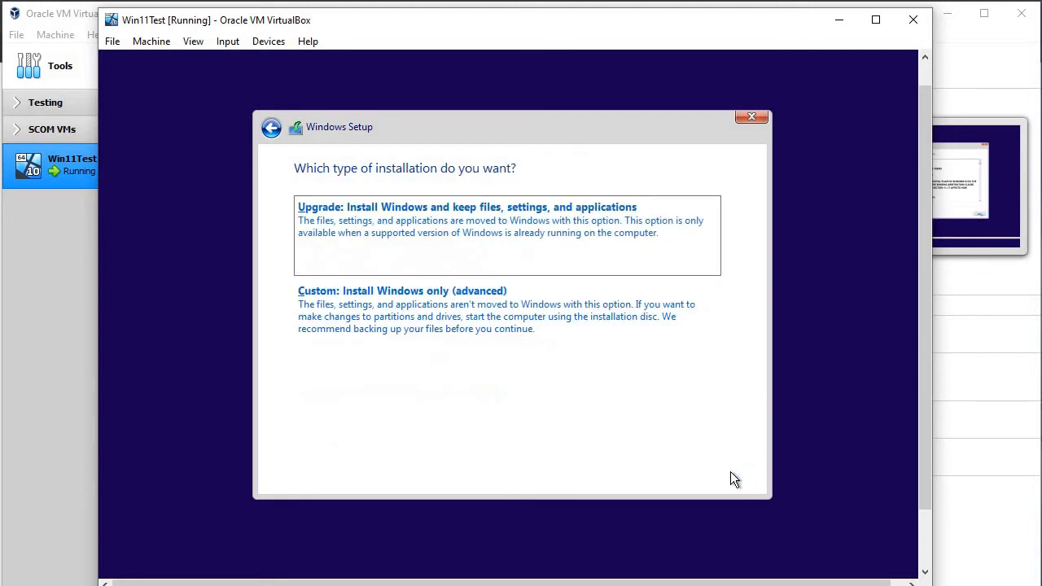
Step: Choose the Custom install and install onto Drive 0 Unallocated Space (87.6 GB)
click(524, 341)
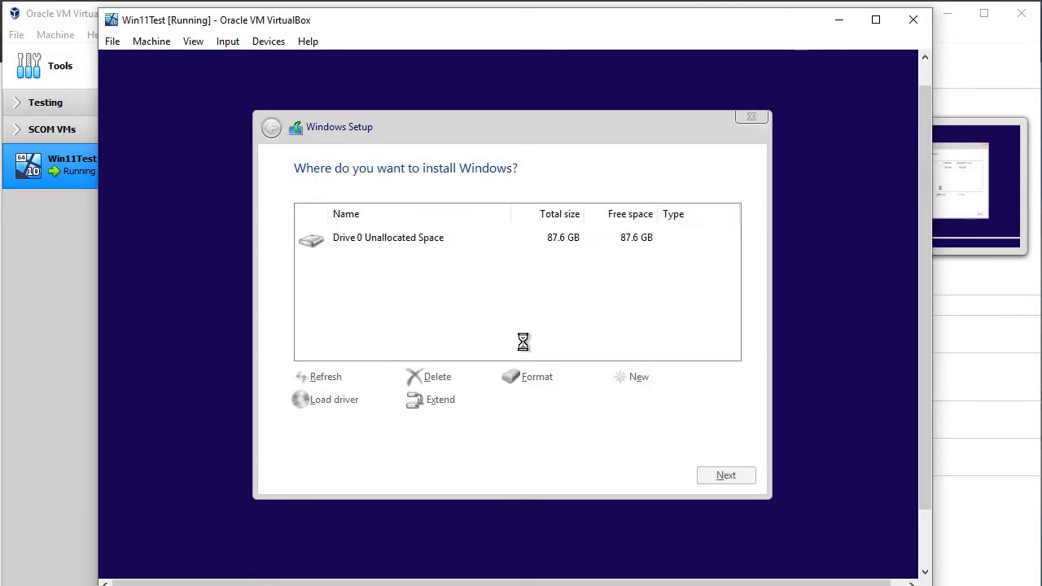
click(708, 472)
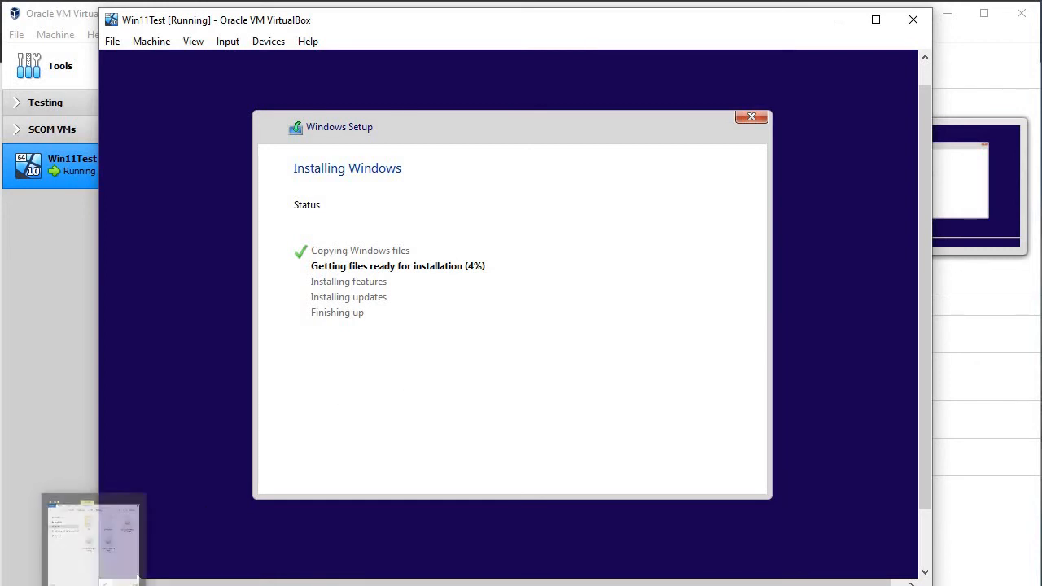
Step: Open screenshot 1 from the Testing\Pic folder in Photos
click(137, 576)
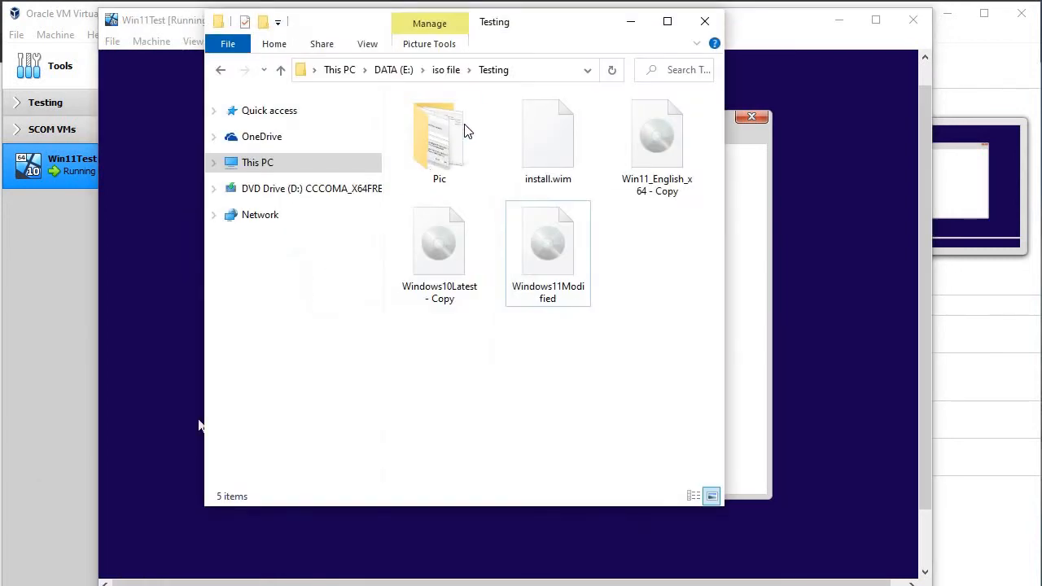
double_click(458, 139)
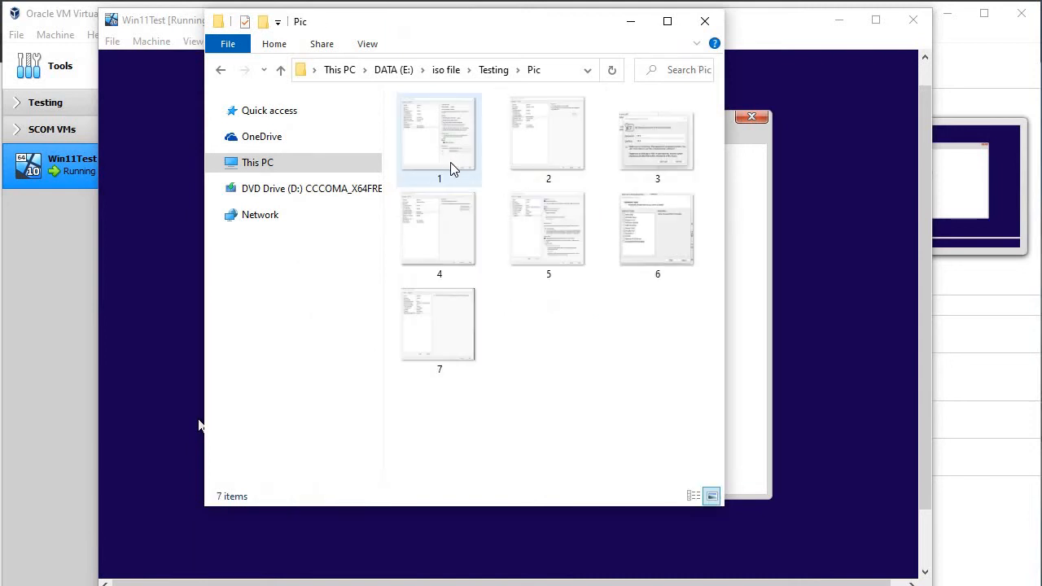
double_click(453, 167)
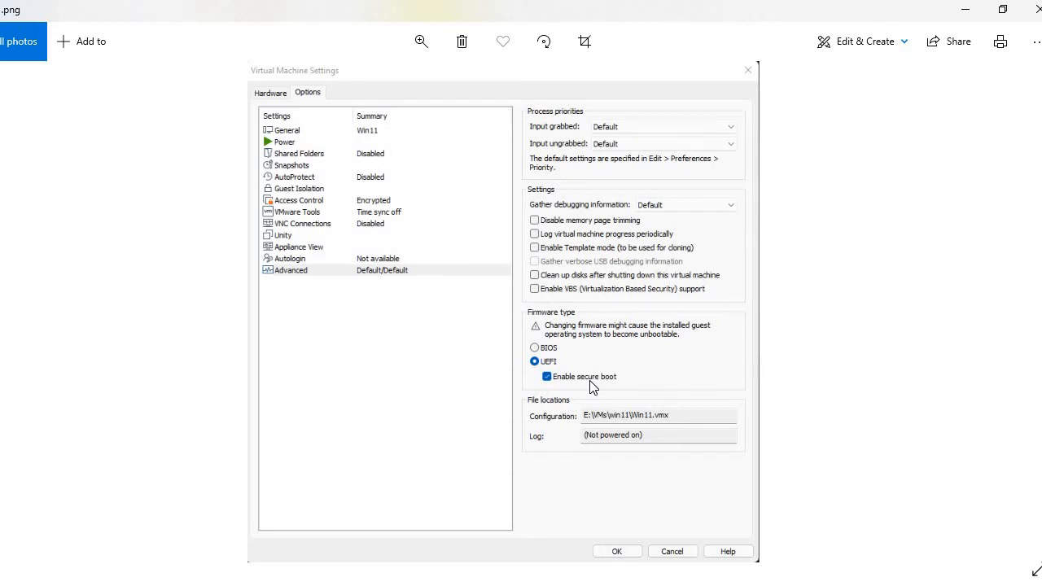
Step: Step through the Access Control, Encrypt Virtual Machine, Display and Add Hardware Wizard screenshots
key(Right)
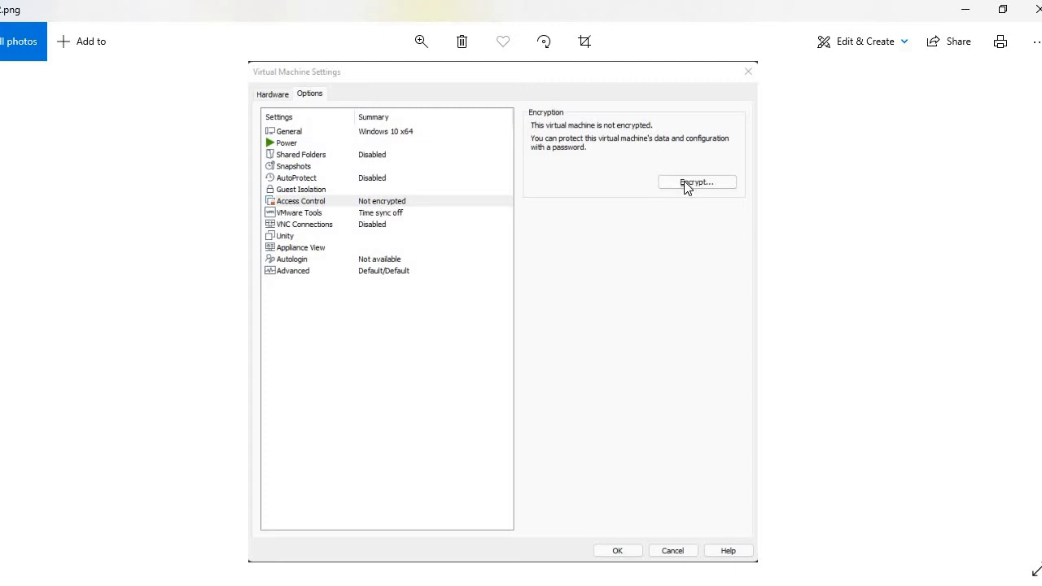
key(Right)
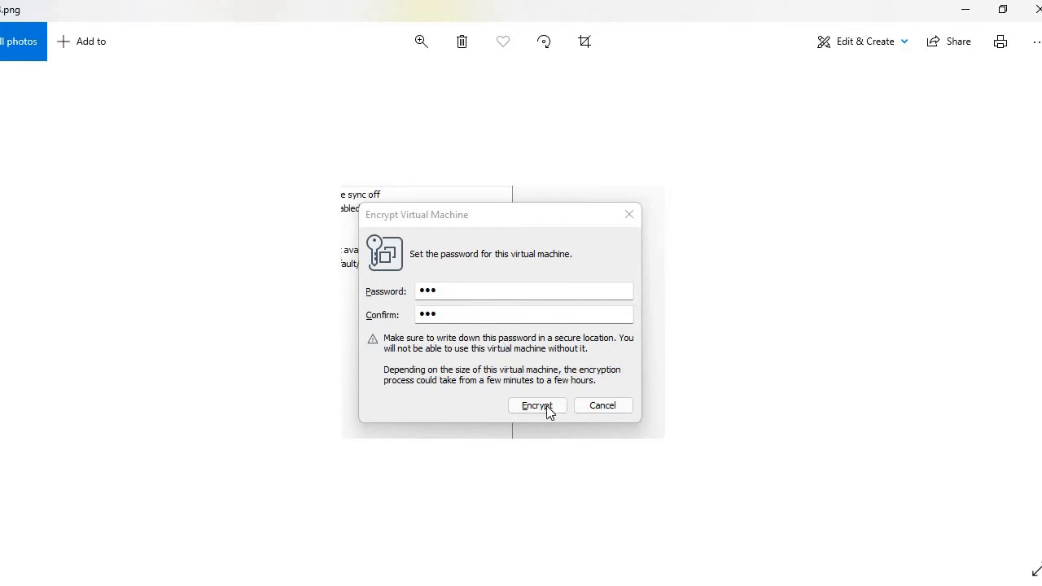
key(Right)
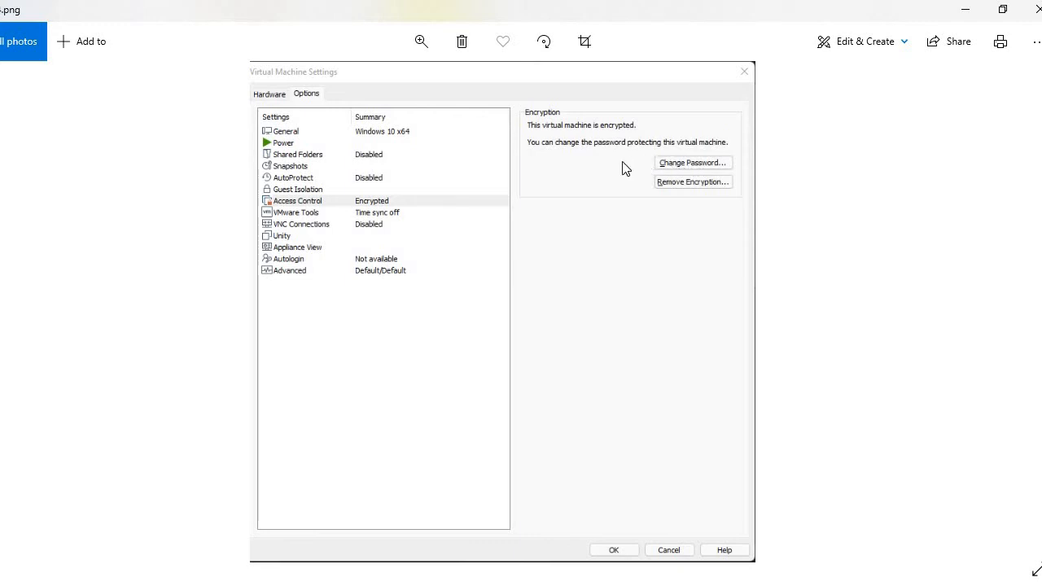
key(Right)
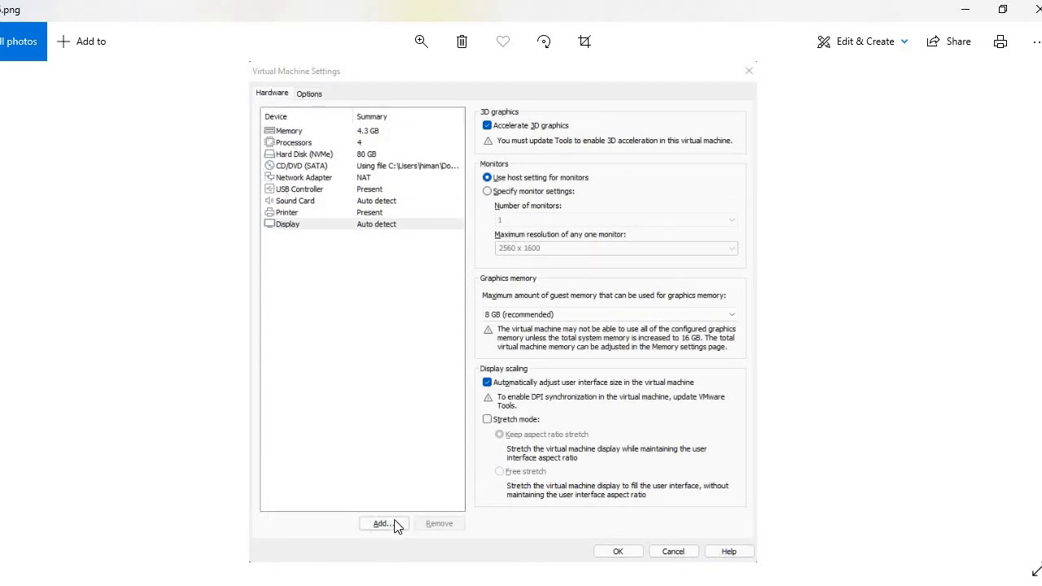
key(Right)
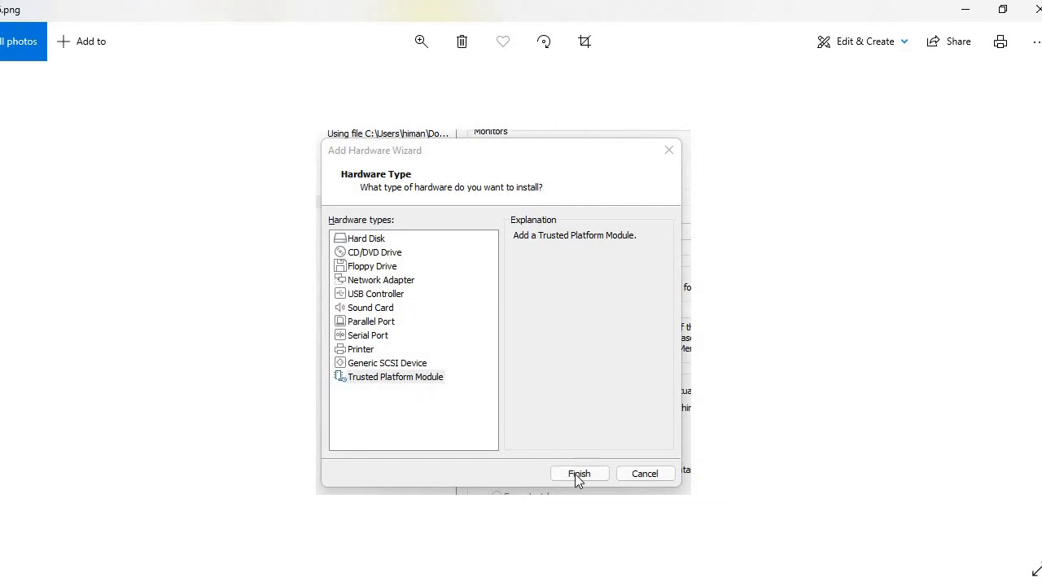
key(Right)
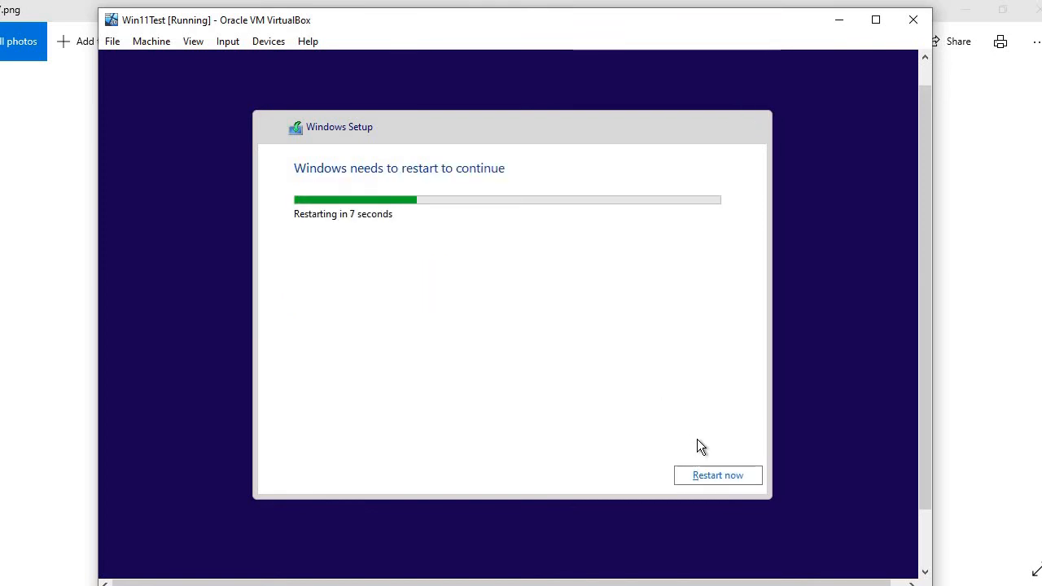
Step: Restart the VM now, dismiss the mouse integration notices, and move its window fully on screen
click(701, 472)
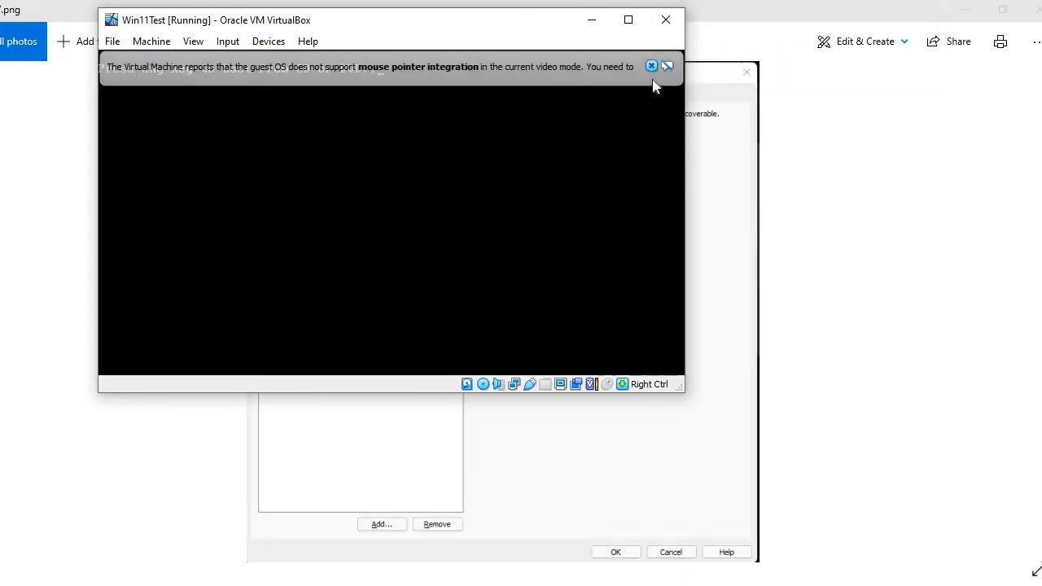
click(651, 66)
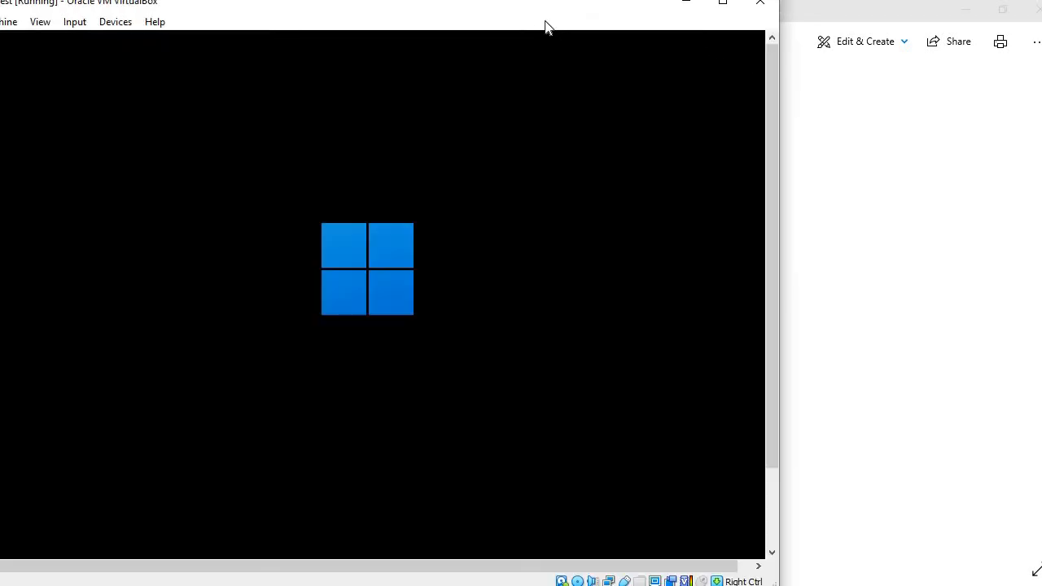
drag(612, 16, 765, 18)
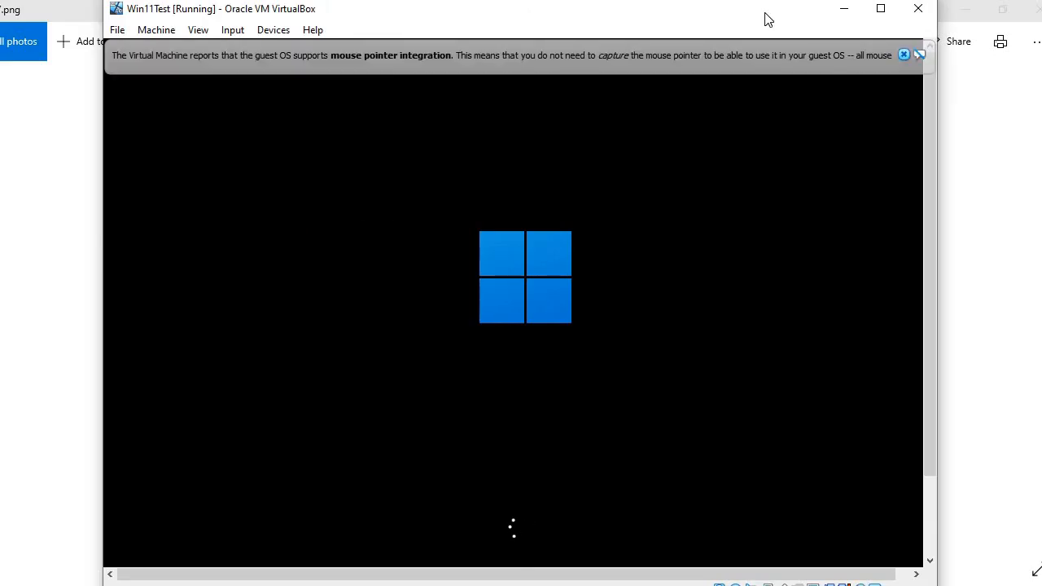
click(902, 54)
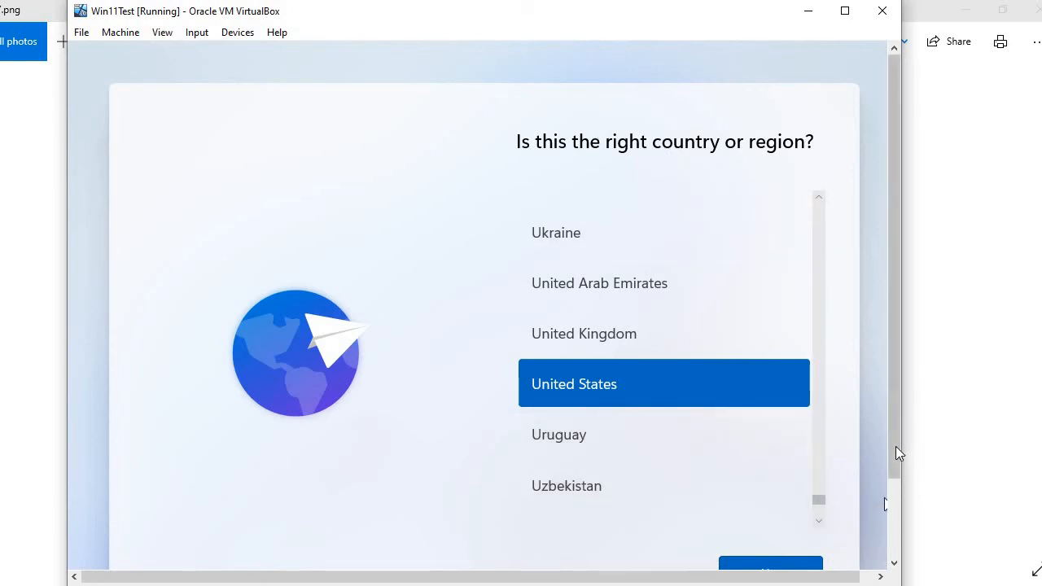
Step: Confirm United States, skip the keyboard error, and continue offline with limited setup
drag(895, 447, 887, 473)
click(760, 539)
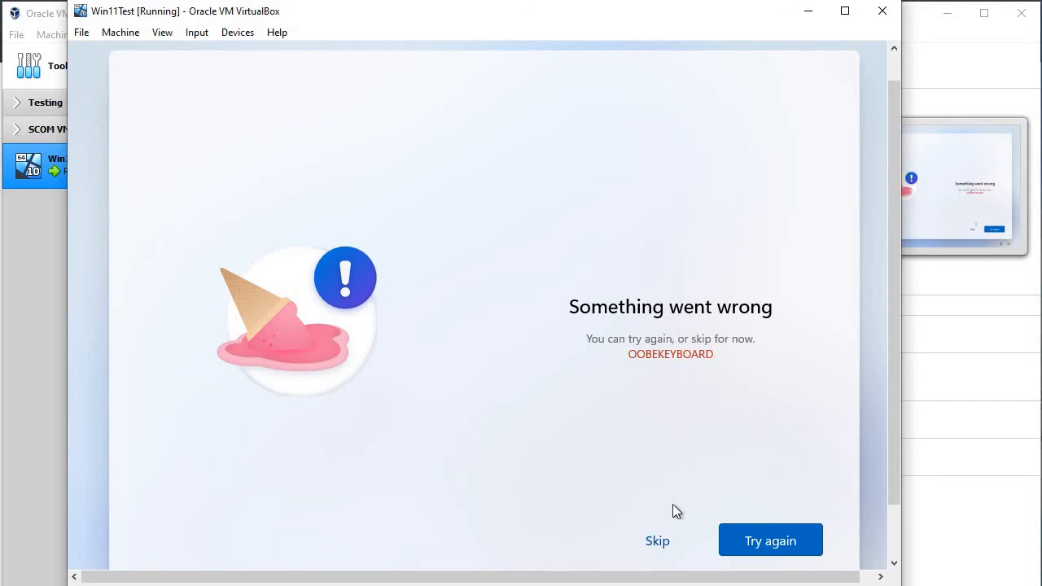
click(651, 541)
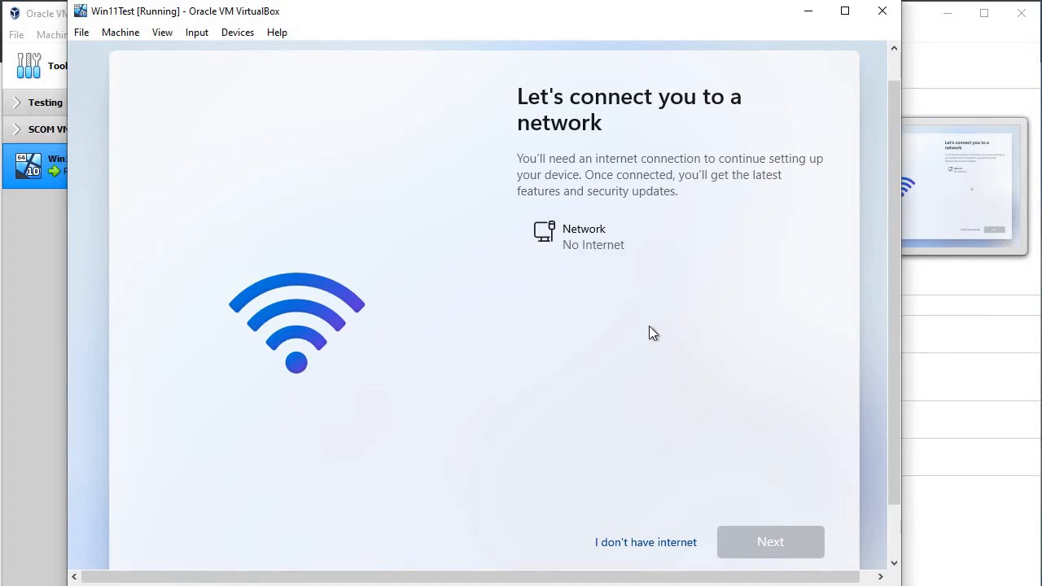
click(639, 547)
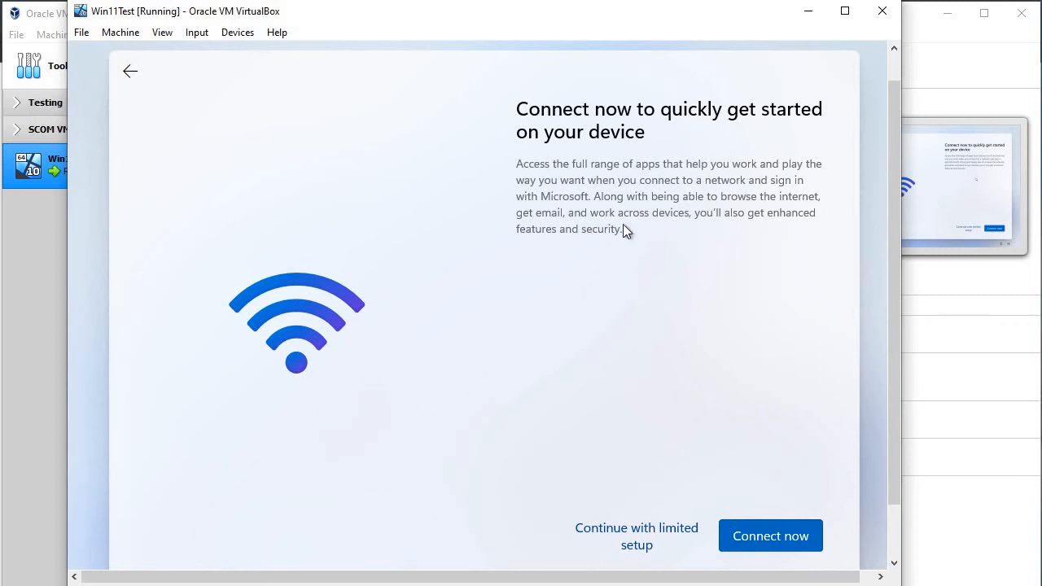
click(646, 527)
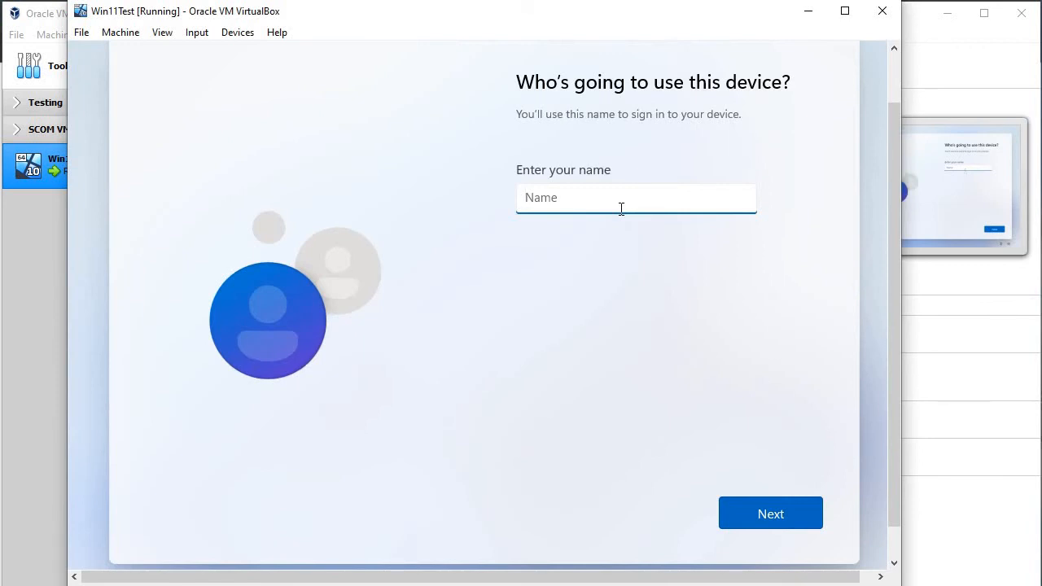
Step: Name the local account 'TestUser' and enter and confirm its password
text(TestUser)
key(Return)
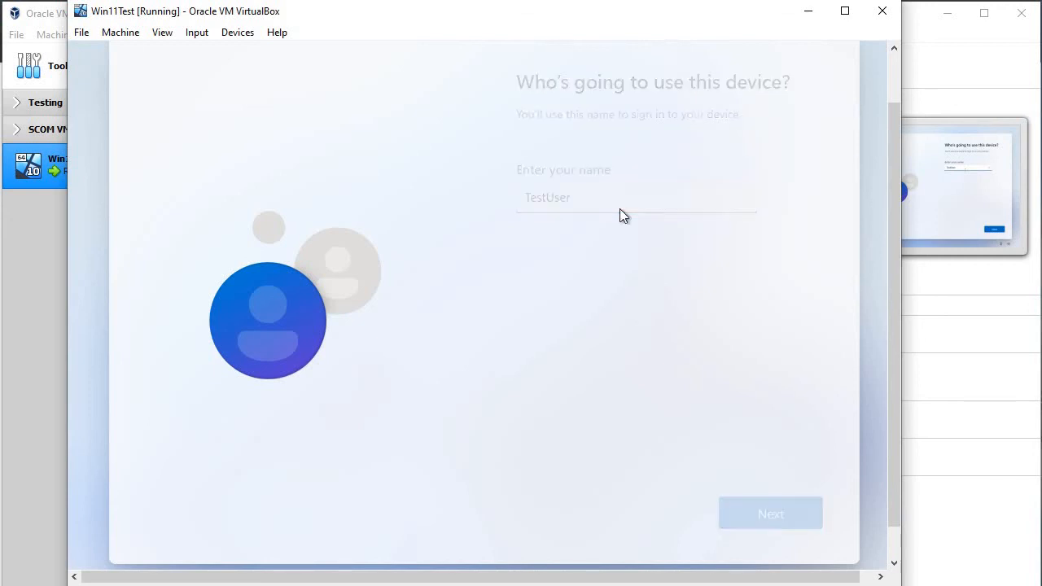
text(123)
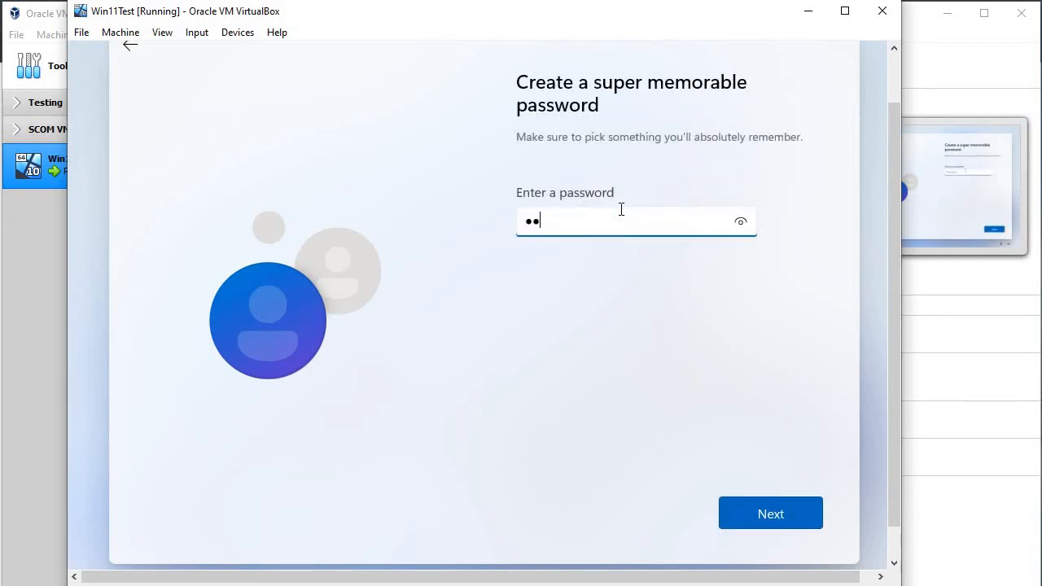
key(Return)
text(123)
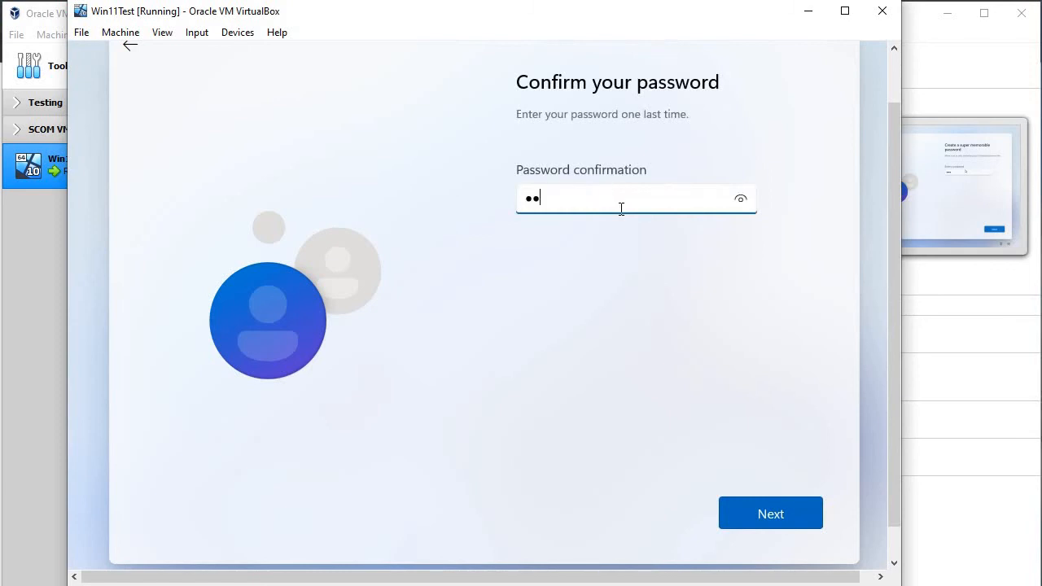
key(Return)
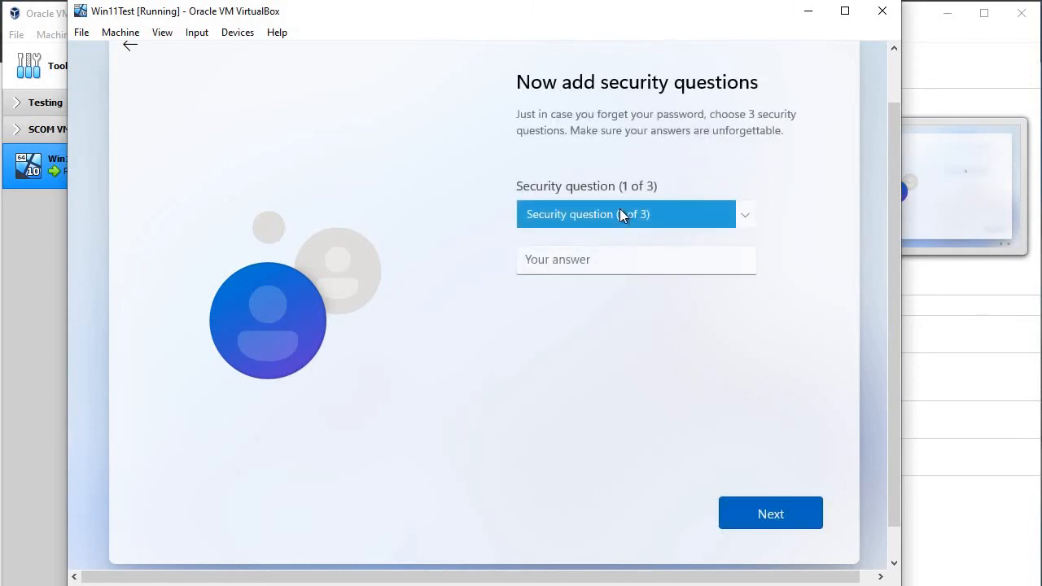
Step: Choose the first pet's name security question and enter its answer
click(619, 214)
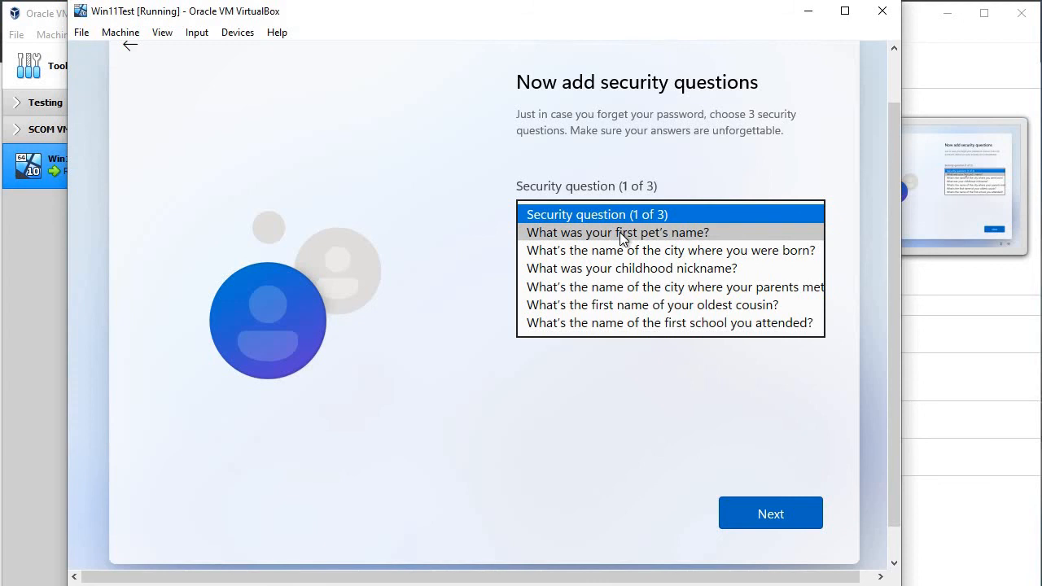
click(619, 232)
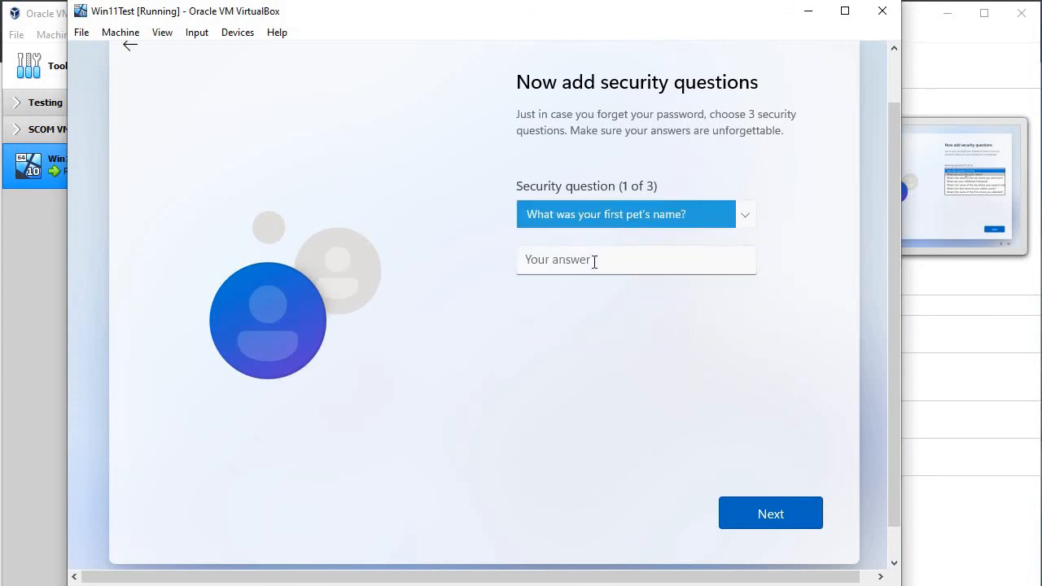
click(594, 261)
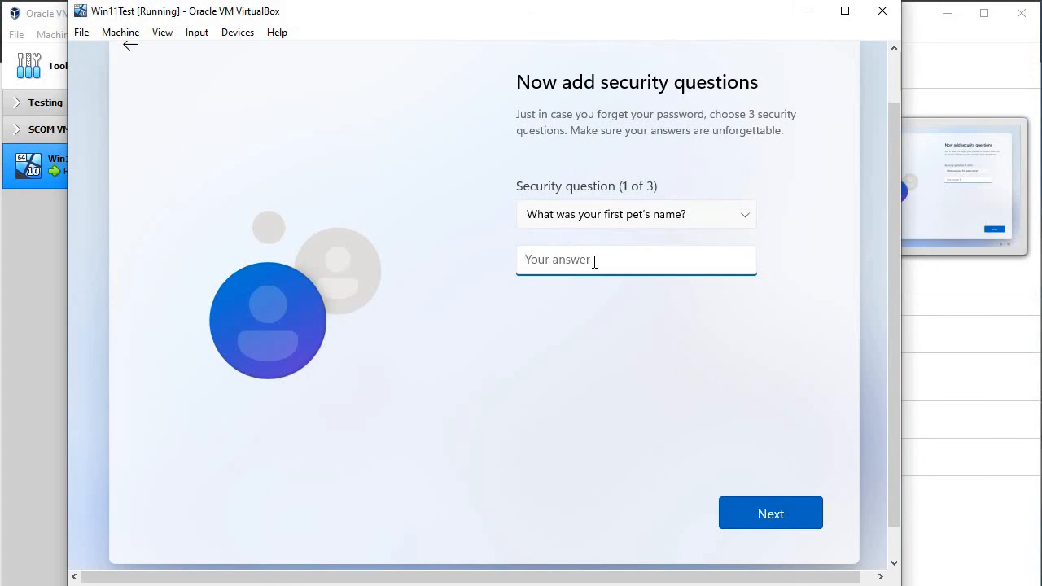
text(mike)
key(Return)
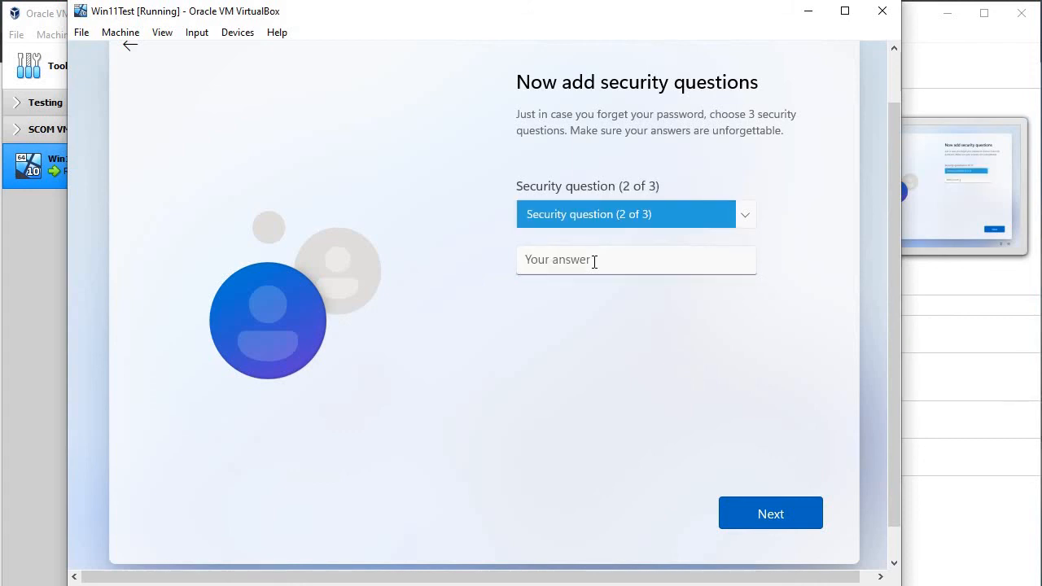
Step: Choose the birth city security question and enter its answer
click(617, 214)
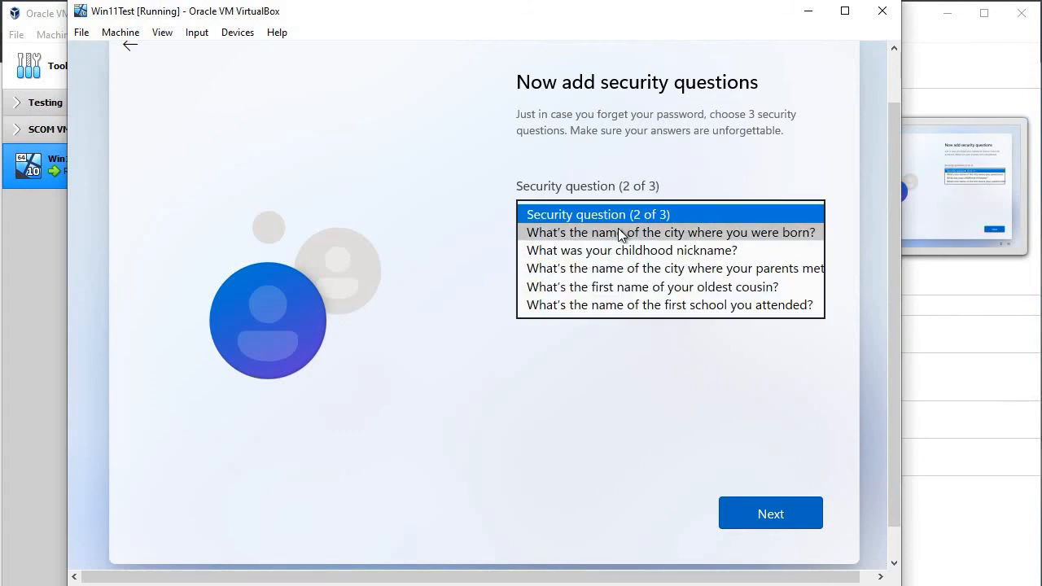
click(618, 230)
click(621, 264)
text(wy)
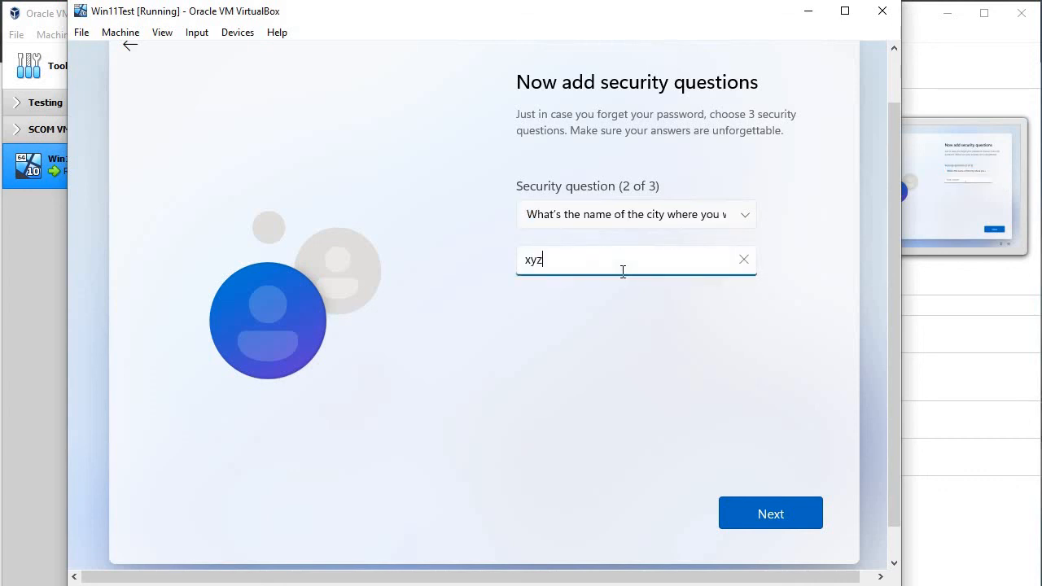
key(Return)
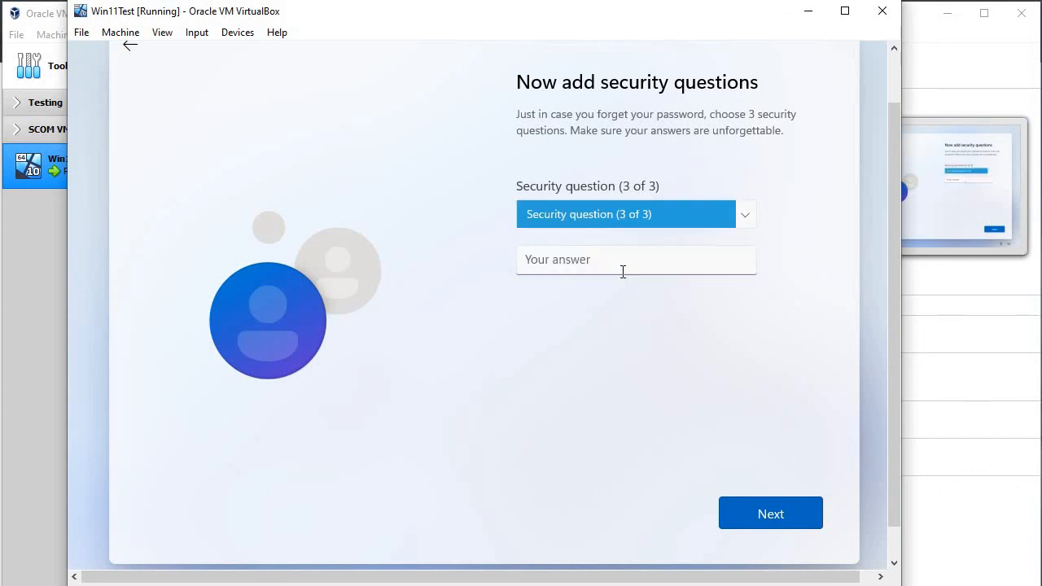
Step: Choose the childhood nickname security question and enter its answer
click(643, 223)
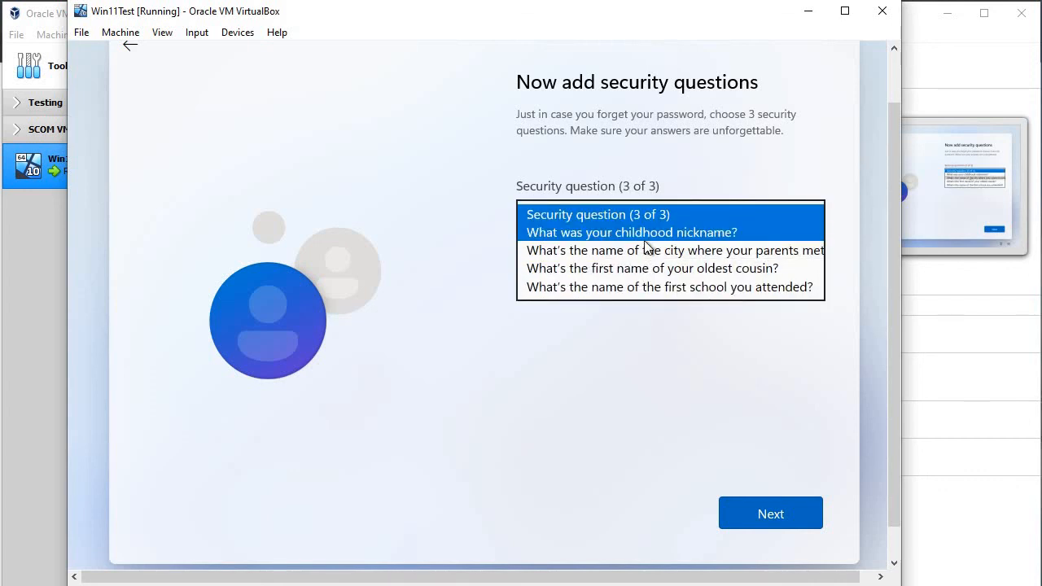
click(644, 238)
click(637, 268)
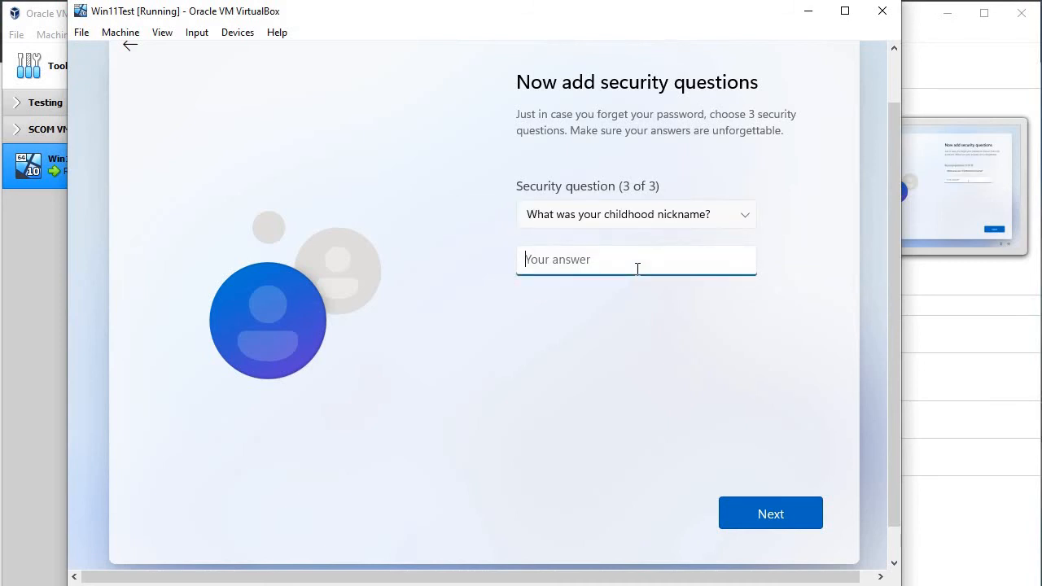
text(don'tne)
key(BackSpace)
key(BackSpace)
text(know)
key(Return)
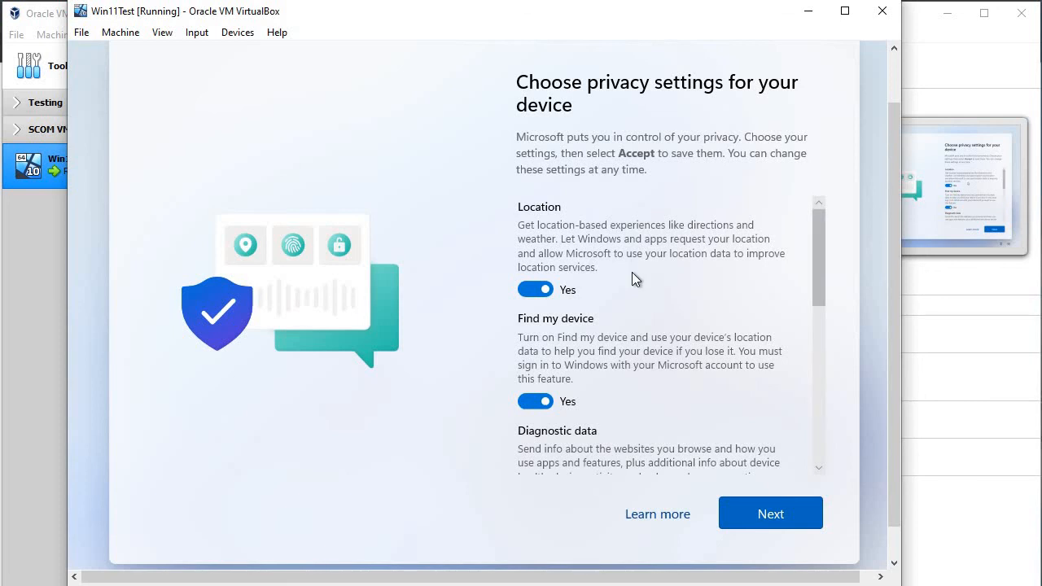
Step: Switch off Location, Find my device, Inking & typing, Tailored experiences and Advertising ID
scroll(632, 272, down, 2)
scroll(632, 272, up, 2)
click(536, 290)
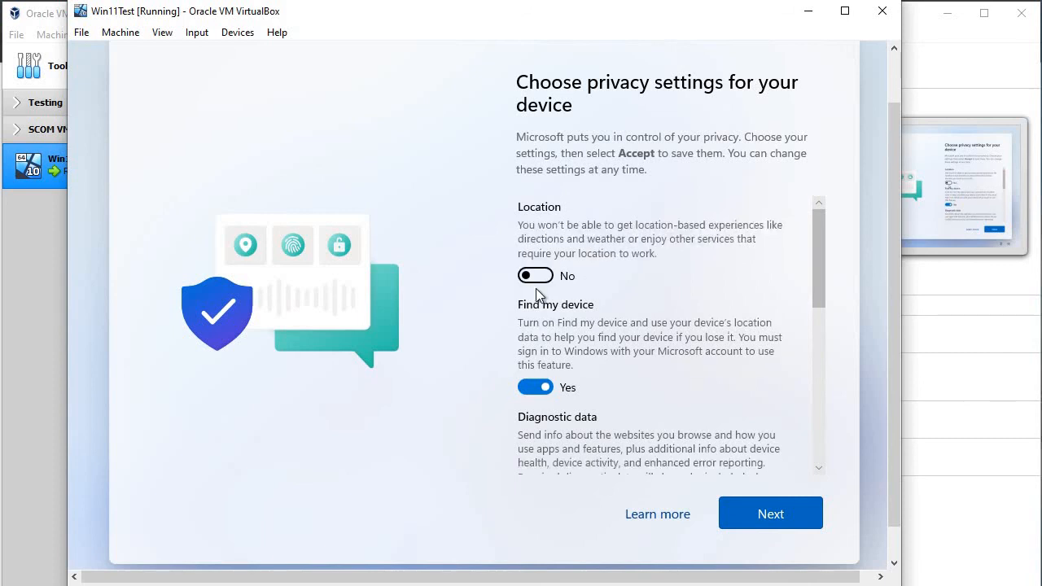
click(535, 388)
scroll(540, 392, down, 3)
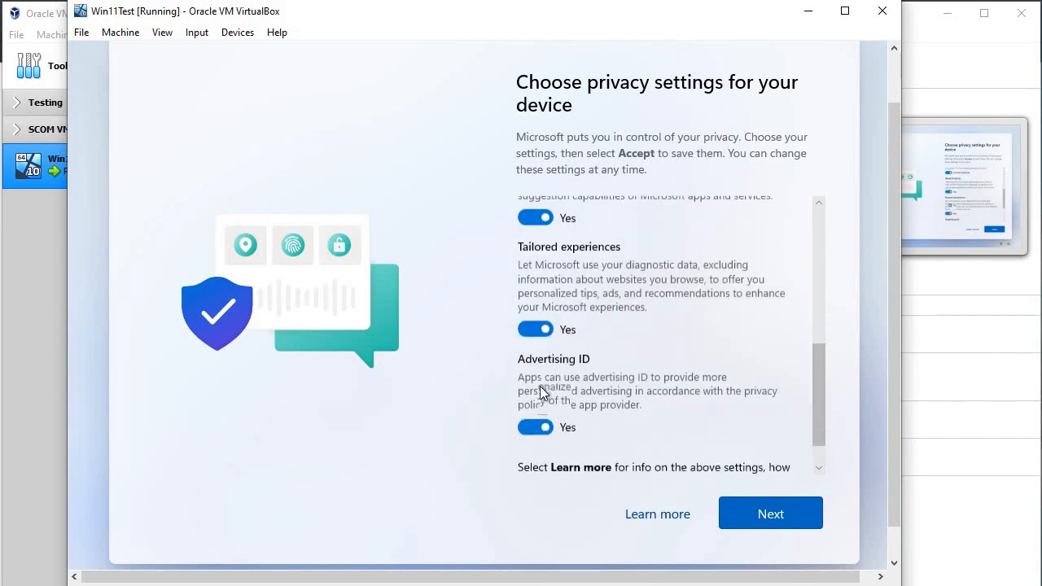
click(536, 209)
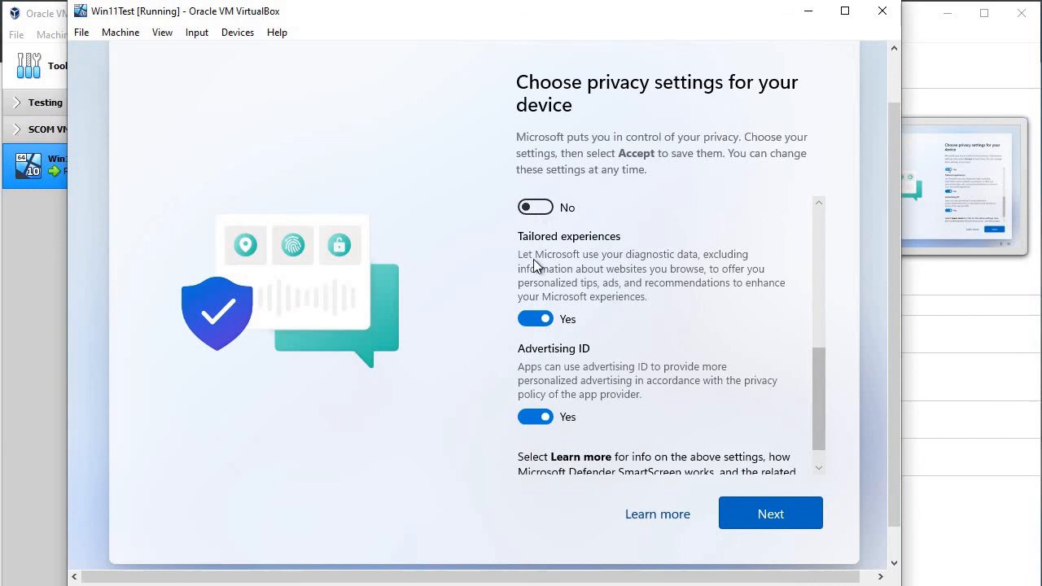
click(536, 318)
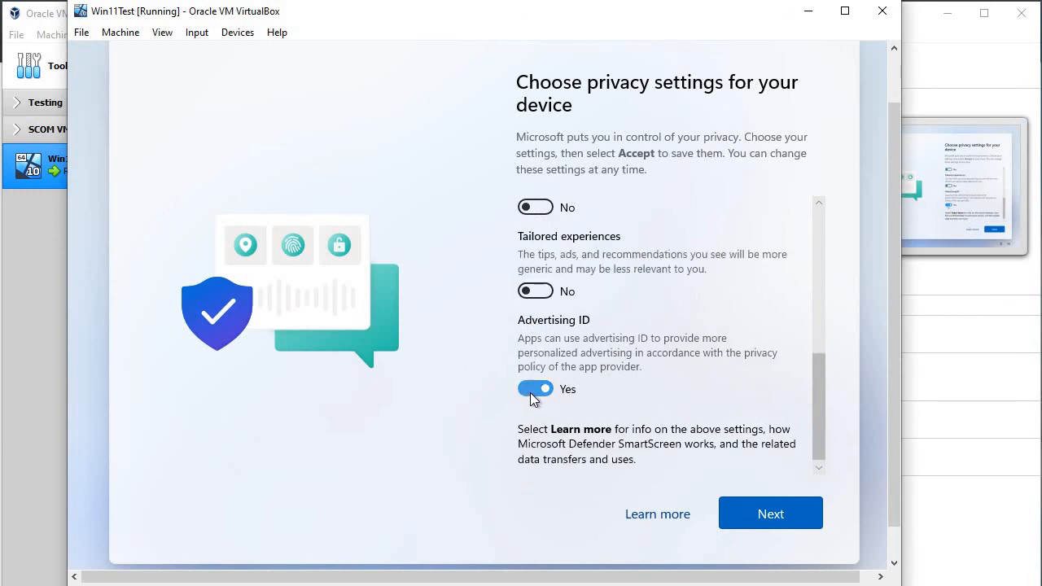
click(530, 390)
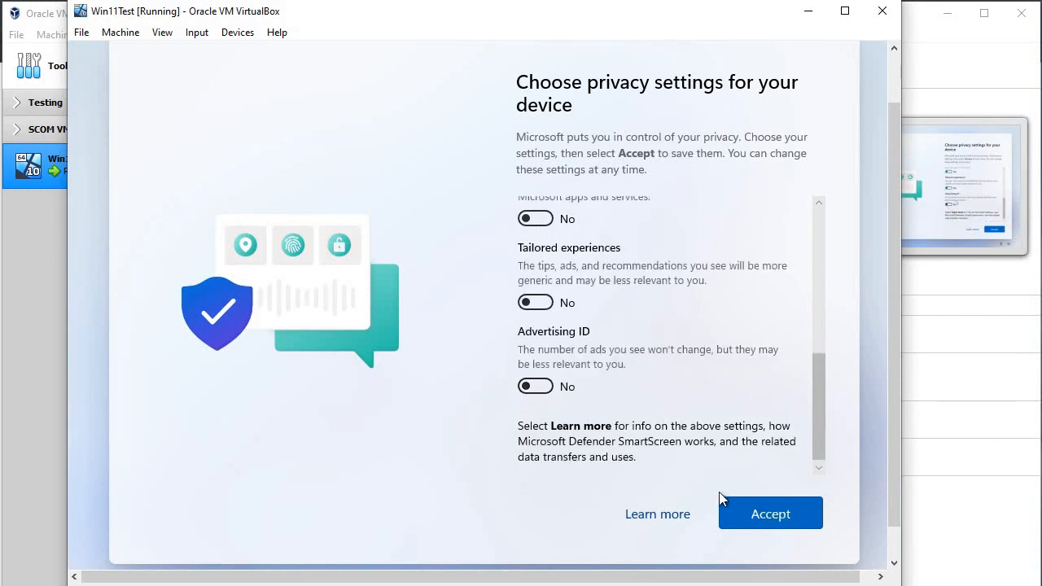
Step: Limit diagnostic data to Required only and accept the privacy settings
scroll(664, 378, up, 2)
scroll(664, 383, up, 3)
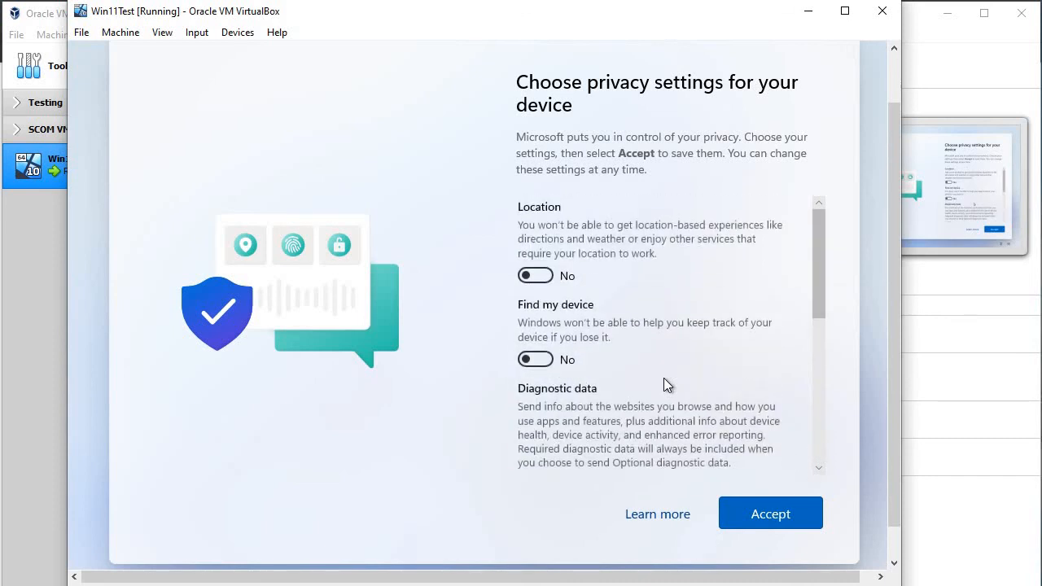
scroll(658, 304, down, 3)
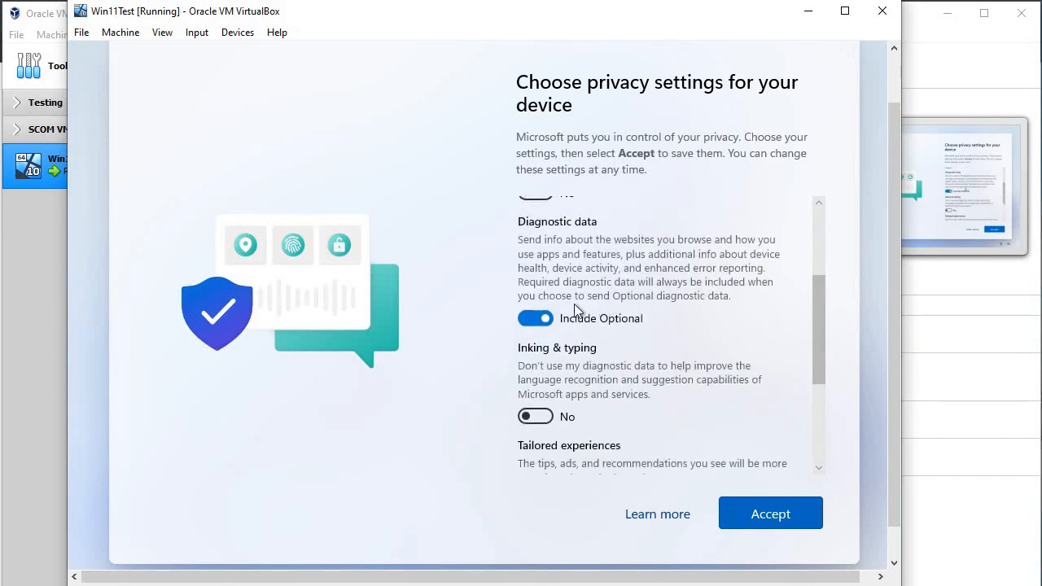
click(547, 312)
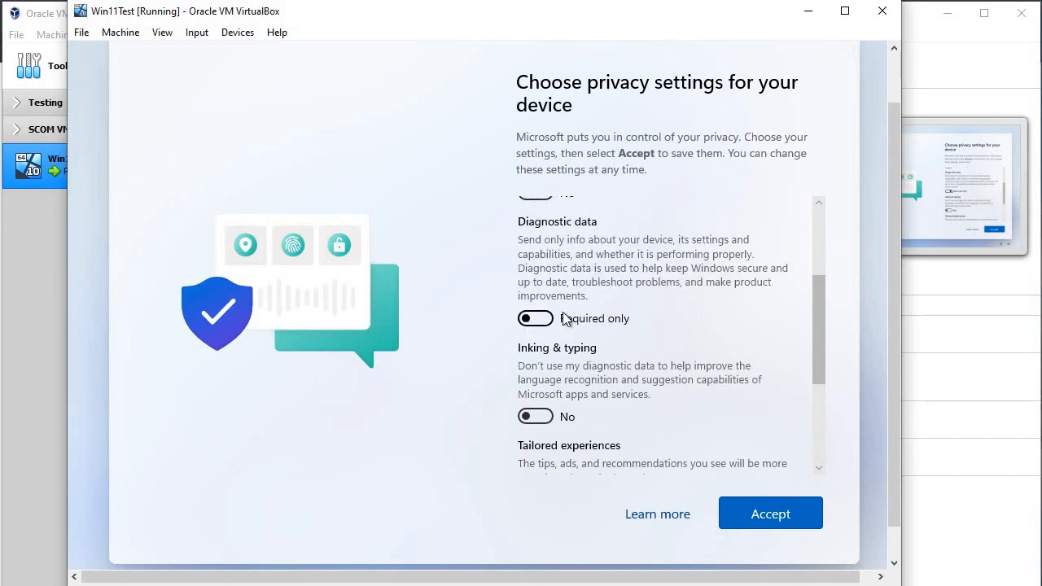
click(755, 516)
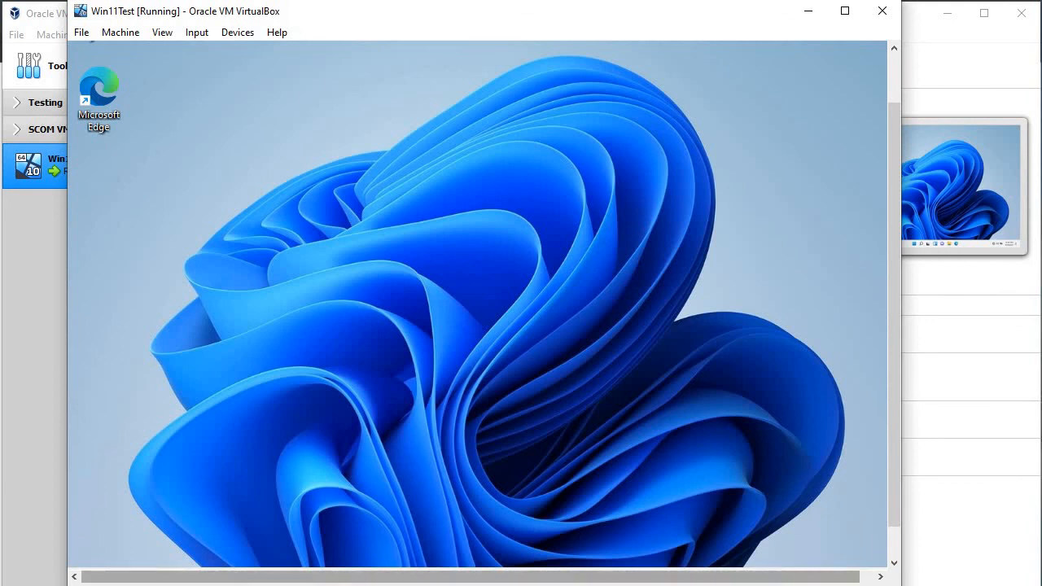
Step: Scroll the VM view down to show the Windows 11 taskbar, dismissing the Start menu
drag(895, 487, 893, 518)
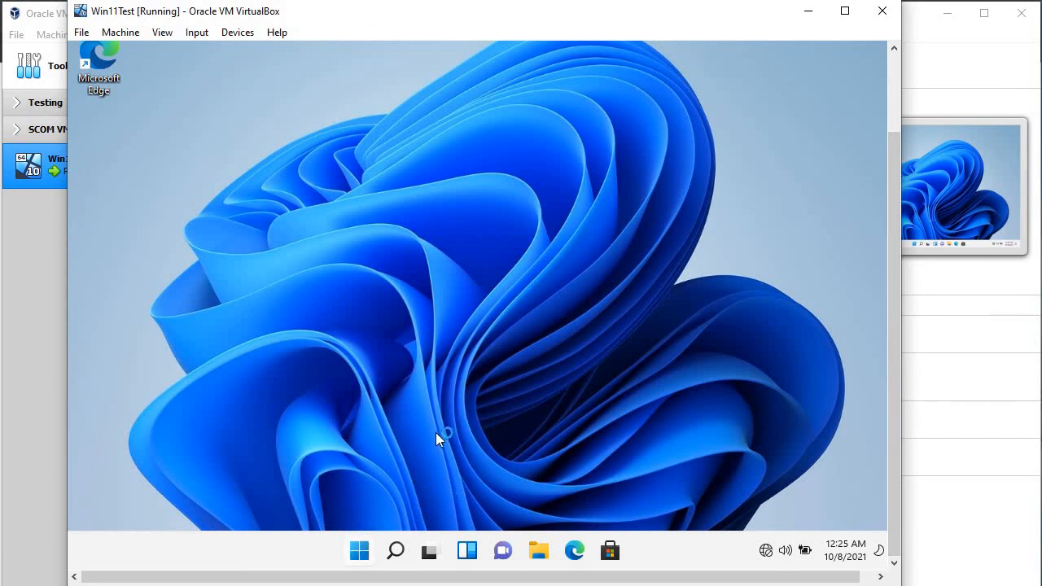
mouse_move(892, 213)
mouse_down()
mouse_move(891, 197)
mouse_move(881, 218)
mouse_up()
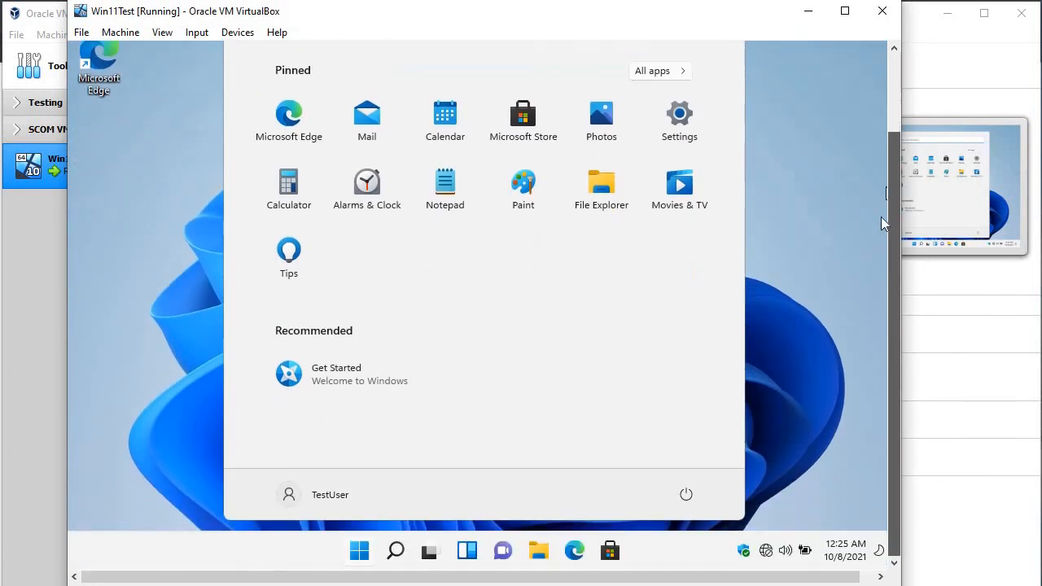
click(397, 549)
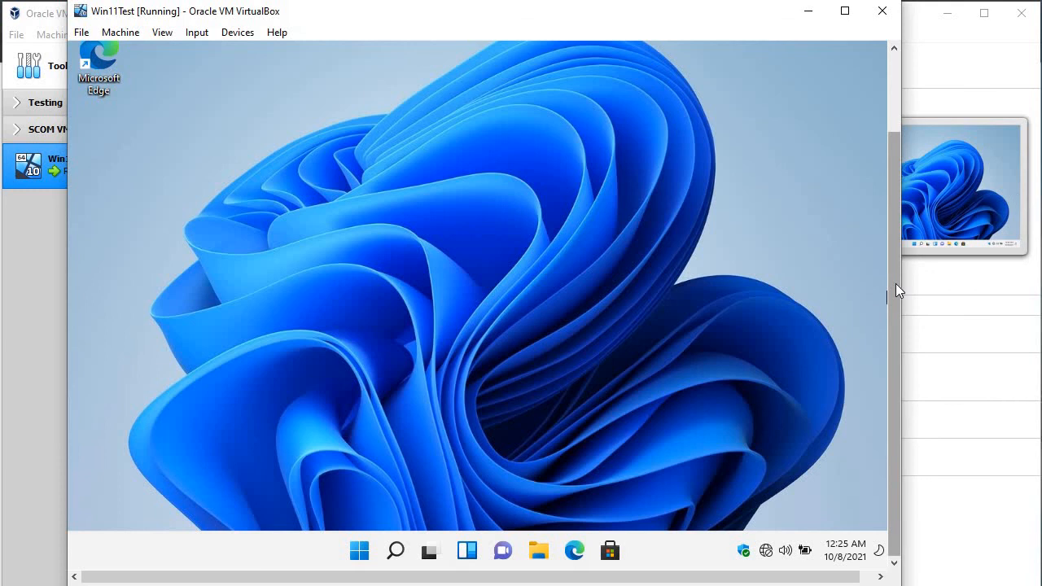
mouse_move(895, 284)
mouse_down()
mouse_move(897, 197)
mouse_move(888, 294)
mouse_up()
mouse_move(890, 289)
mouse_down()
mouse_move(899, 196)
mouse_move(886, 267)
mouse_move(894, 206)
mouse_move(893, 283)
mouse_up()
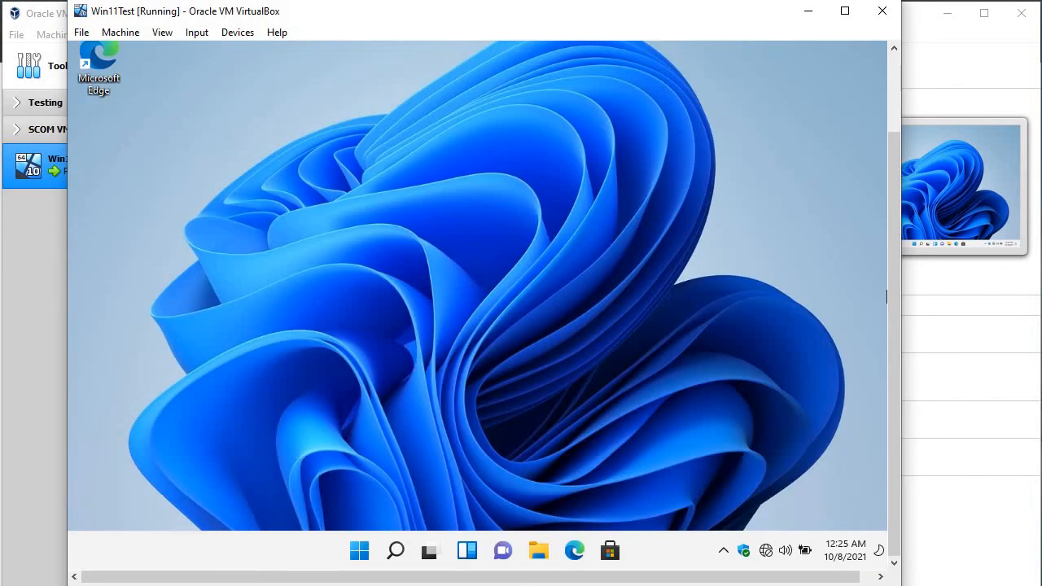